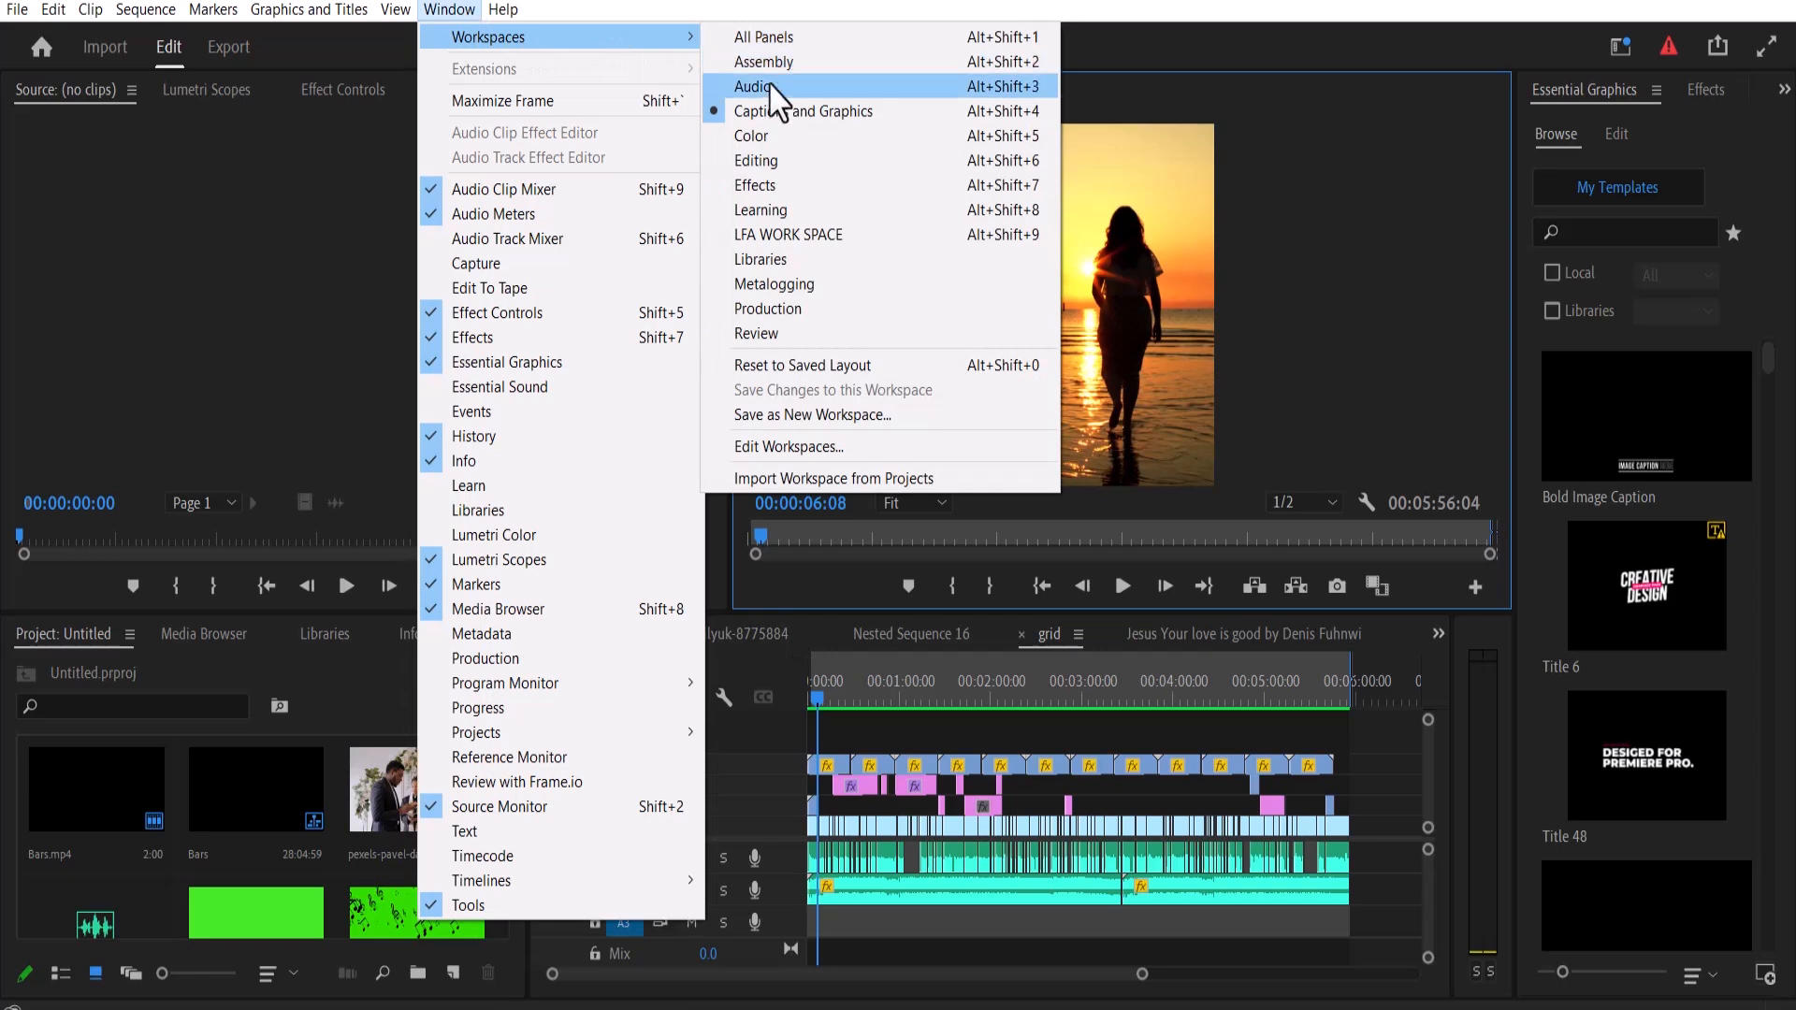
# Step: Switch to the Captions and Graphics workspace and transcribe the grid sequence in English using the Mix audio track
pyautogui.click(771, 112)
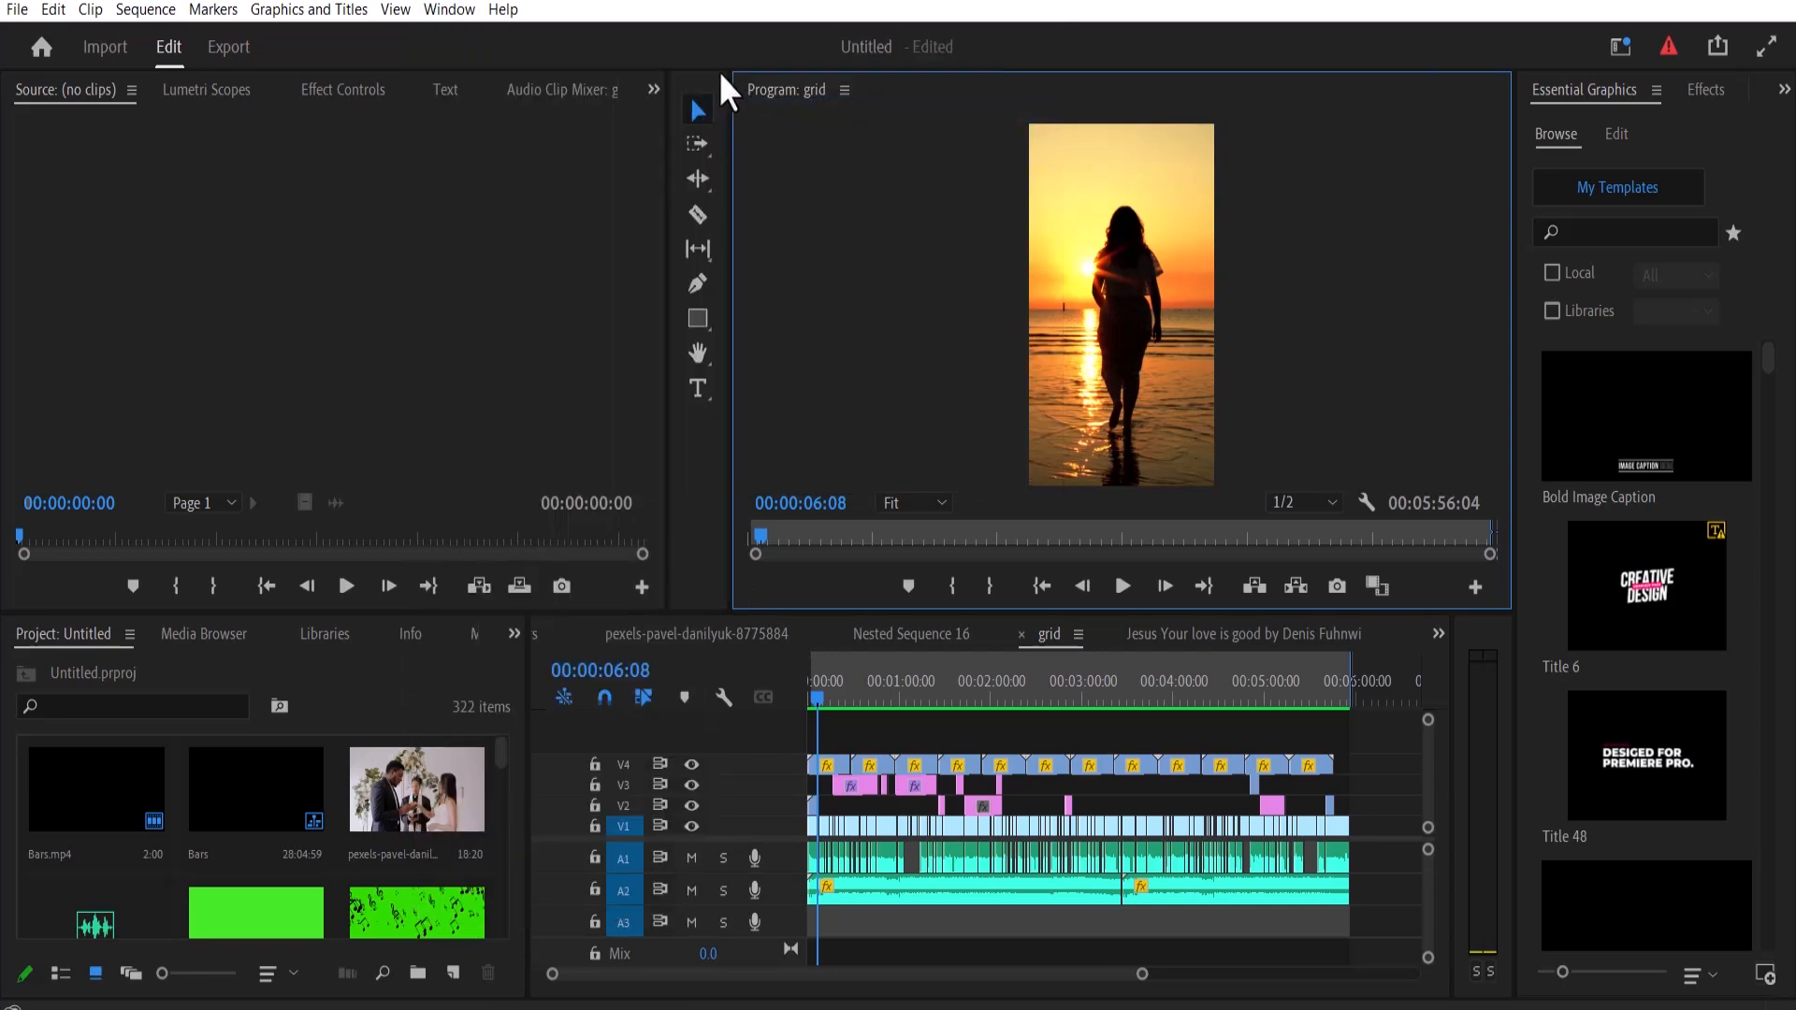
pyautogui.click(447, 92)
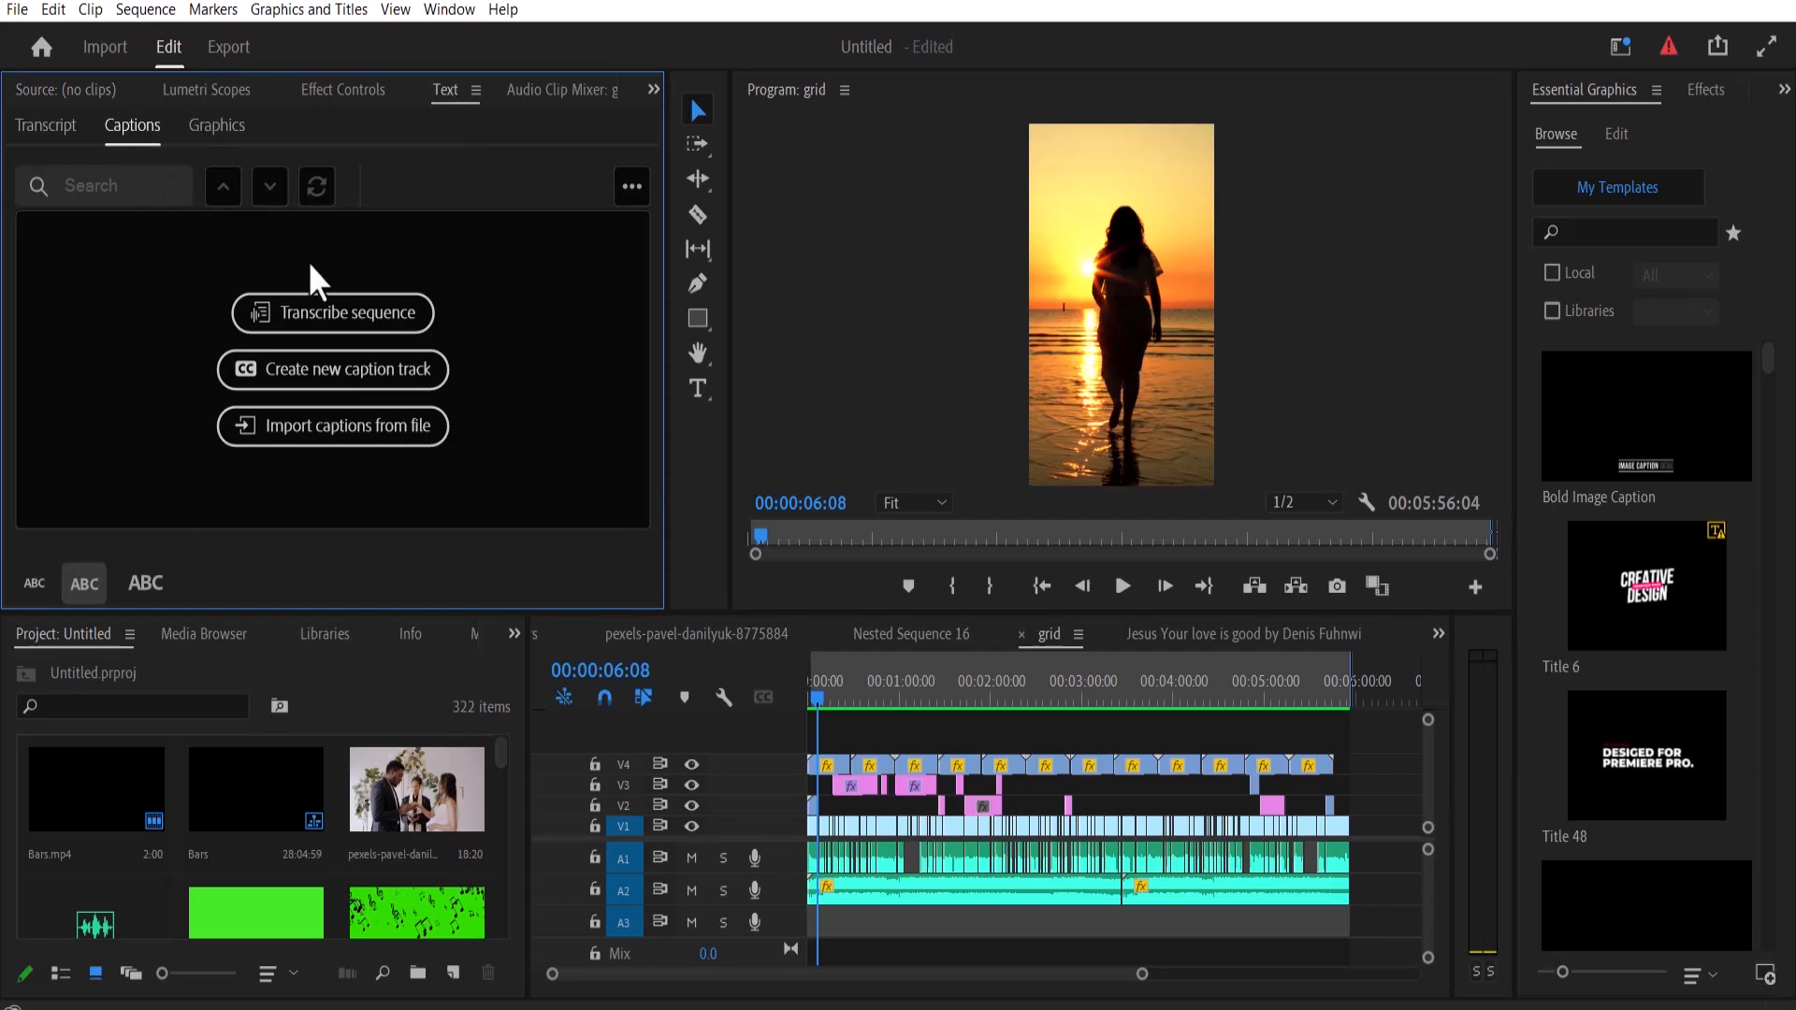
pyautogui.click(329, 314)
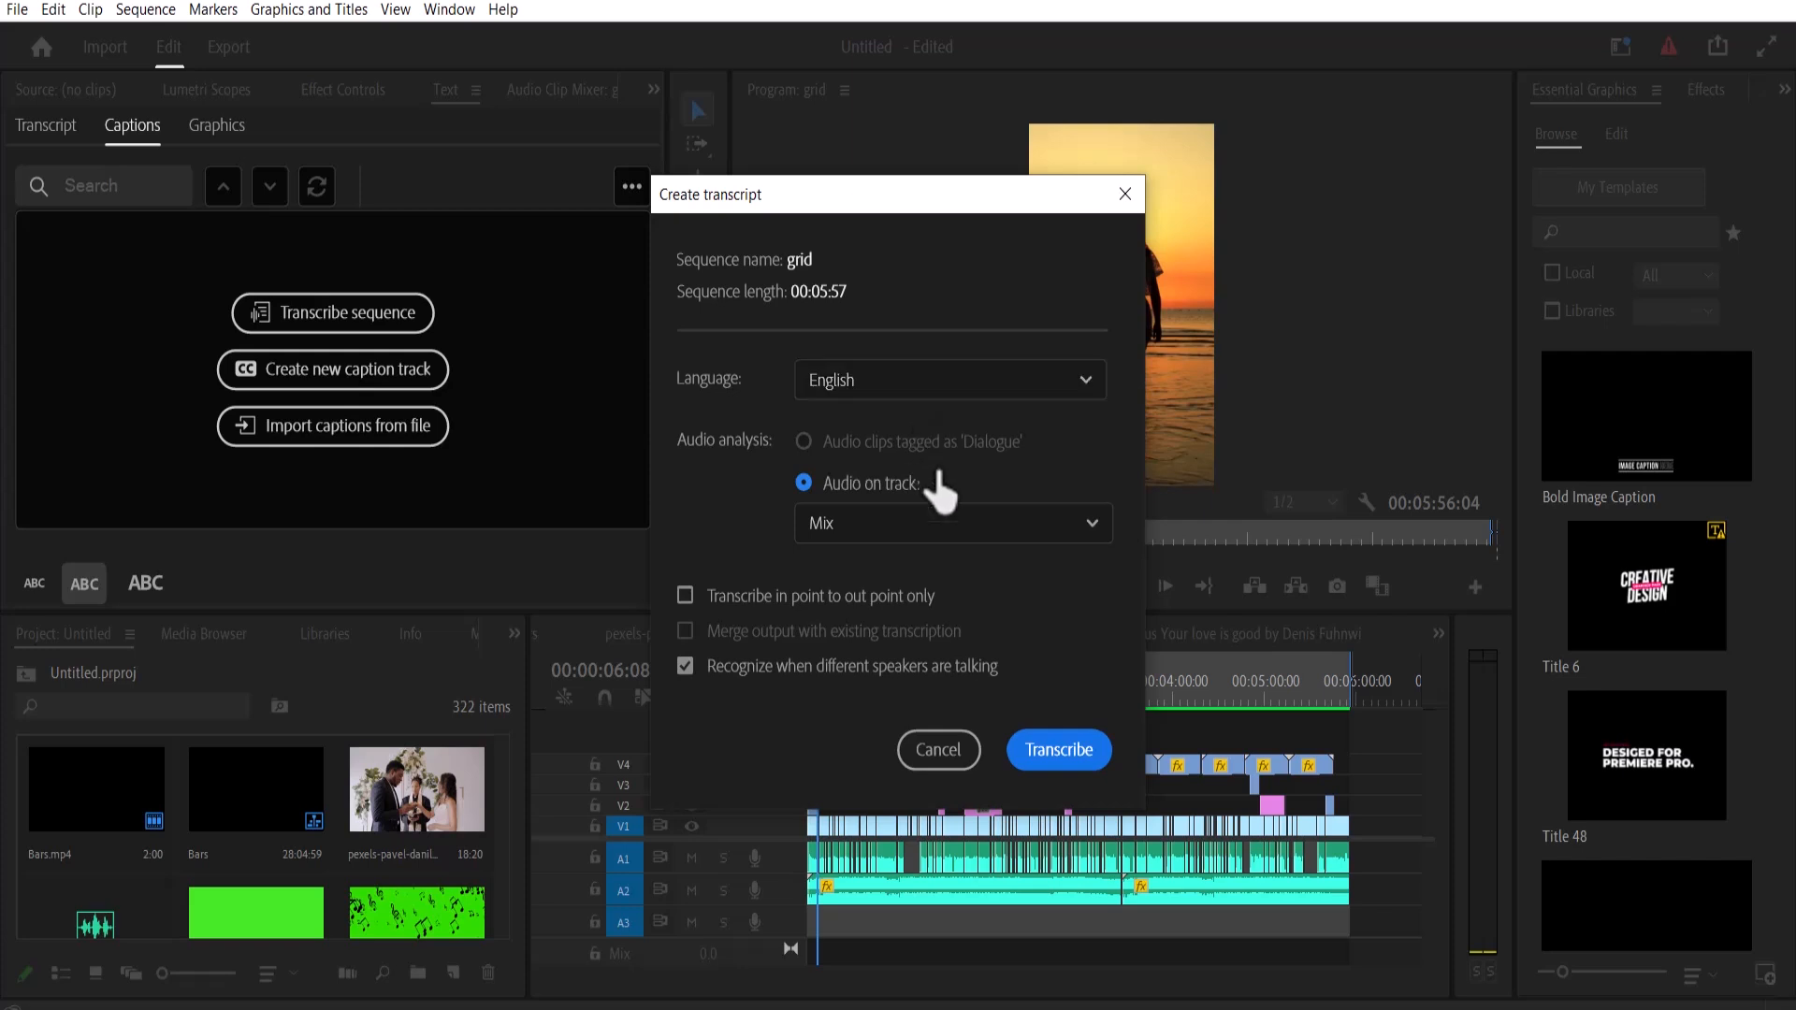
pyautogui.click(990, 526)
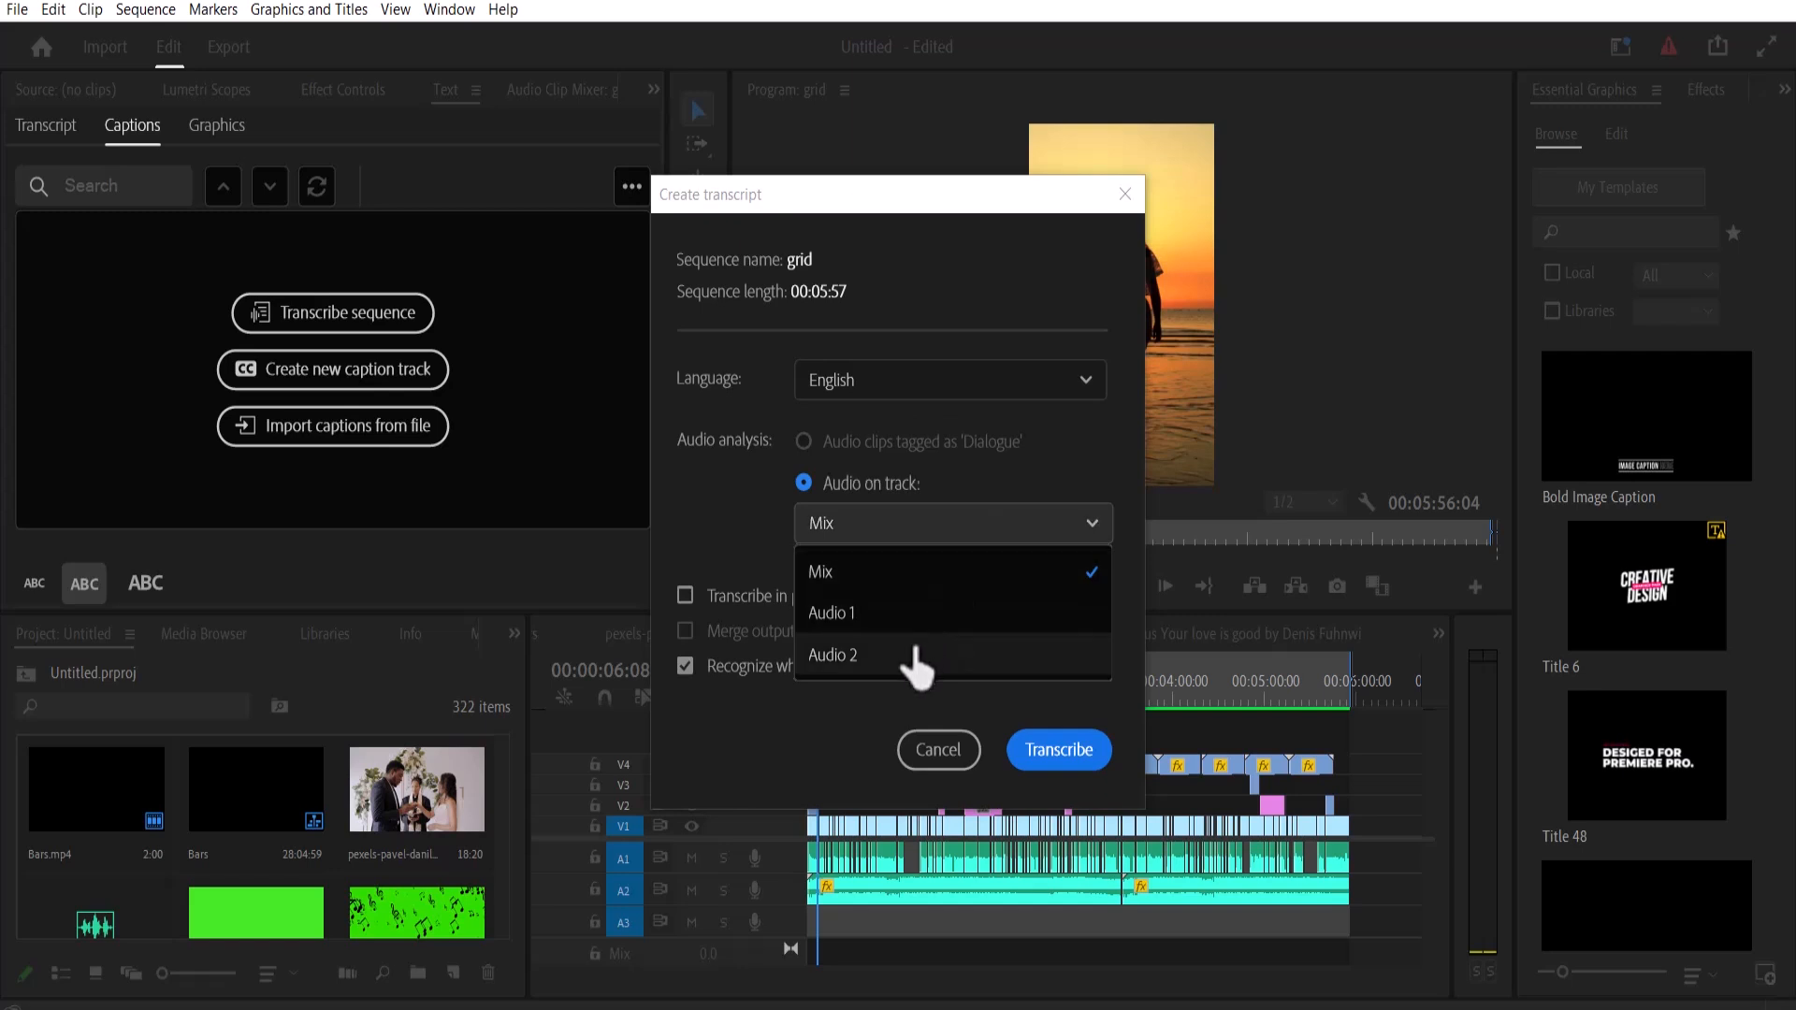
pyautogui.click(935, 580)
pyautogui.click(1053, 749)
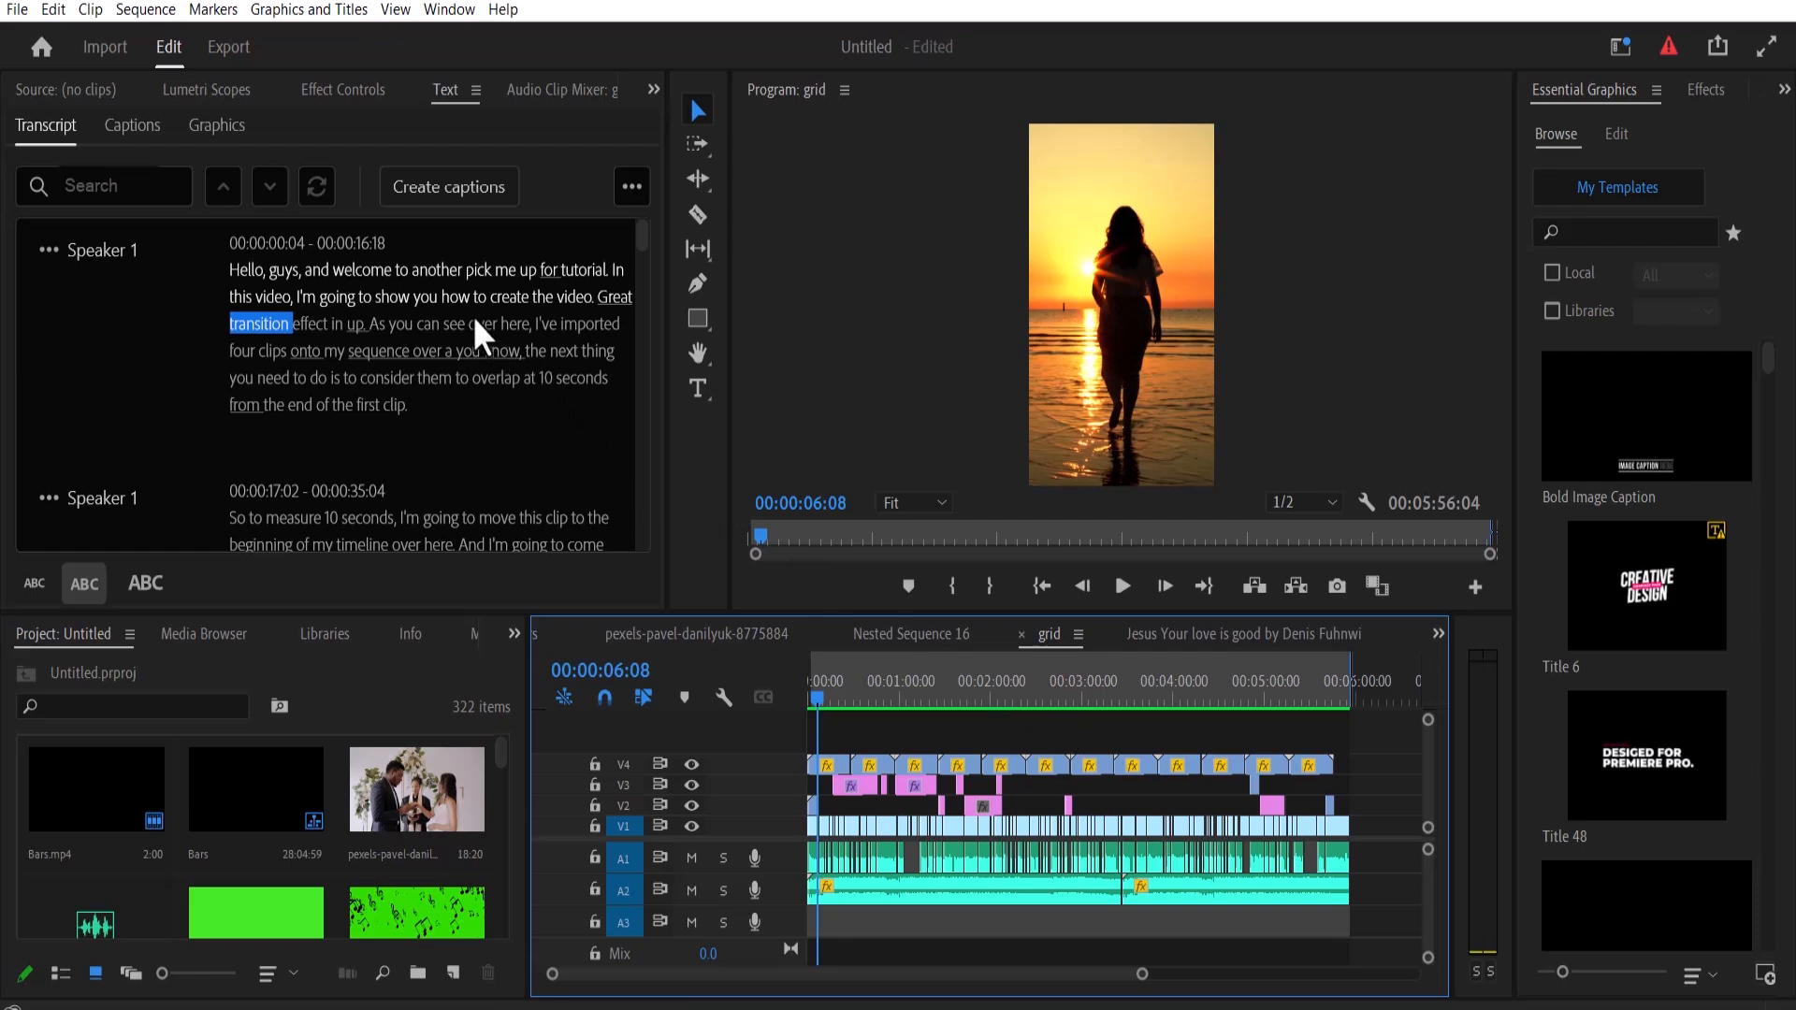
# Step: Review the first two transcript paragraphs by jumping the playhead to individual words such as "sequence", "first" and "know"
pyautogui.click(383, 354)
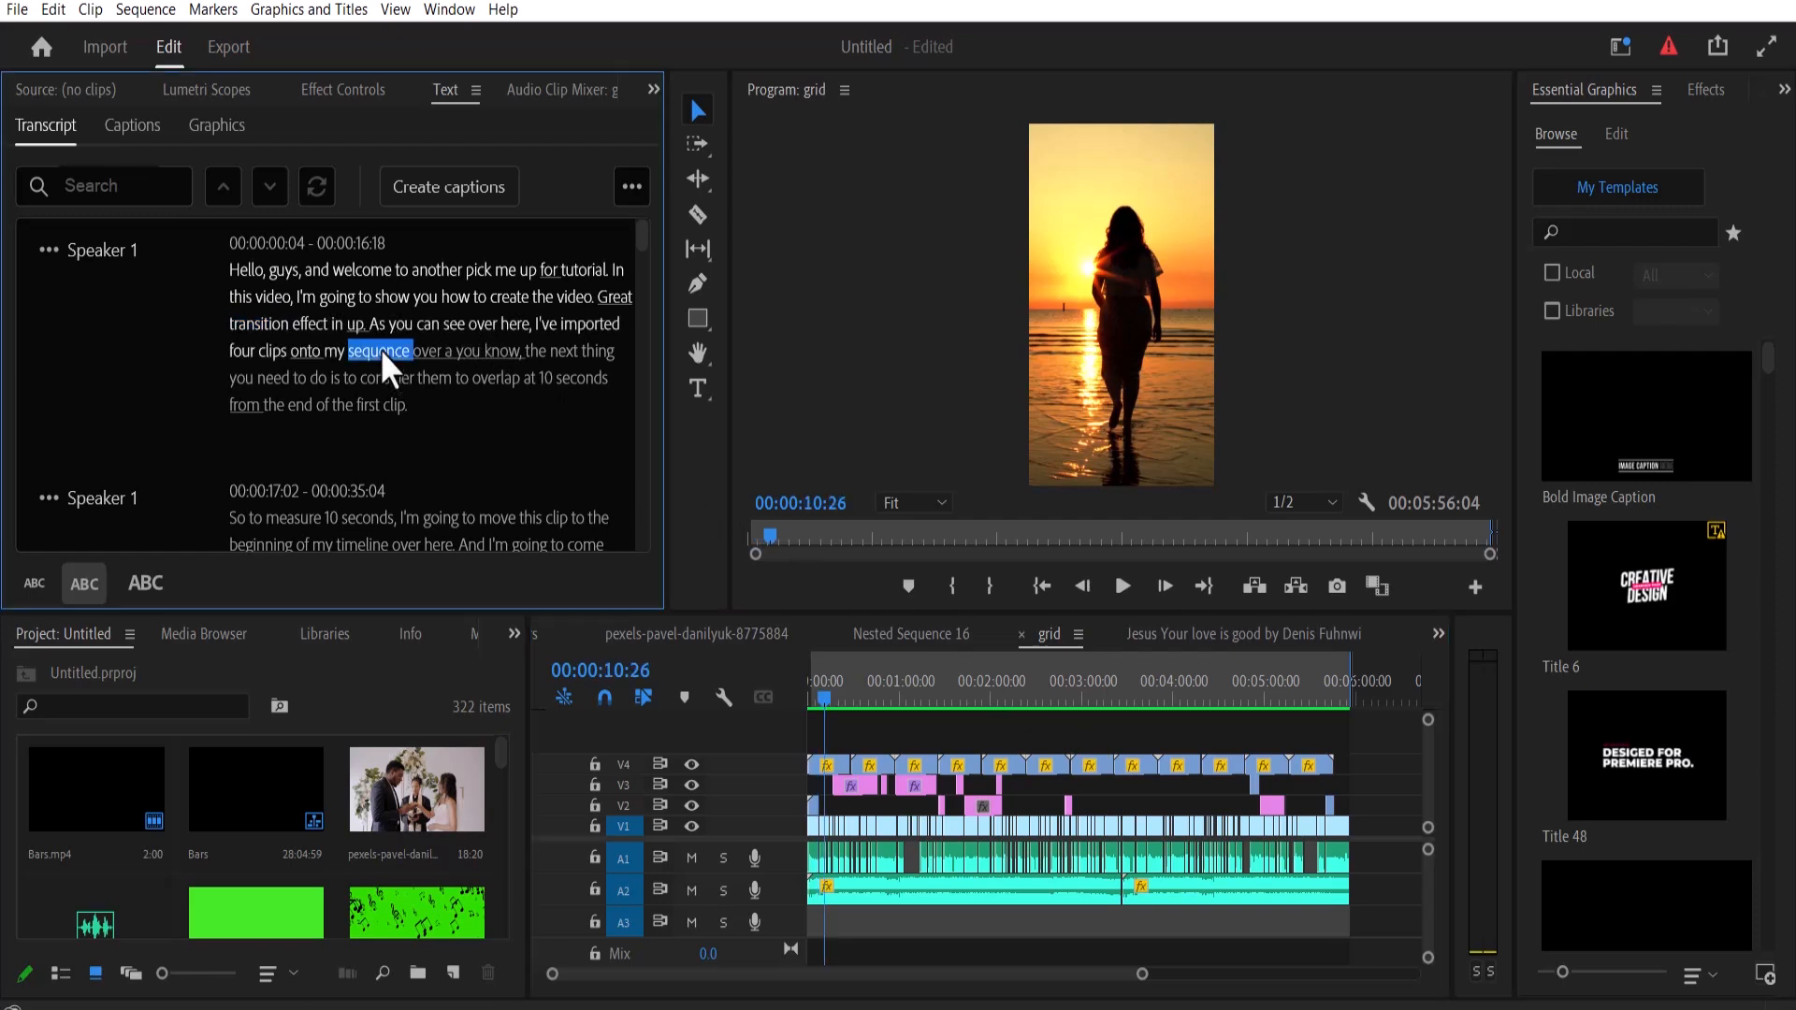
pyautogui.click(359, 406)
pyautogui.click(327, 540)
pyautogui.scroll(-3, 332, 524)
pyautogui.click(353, 448)
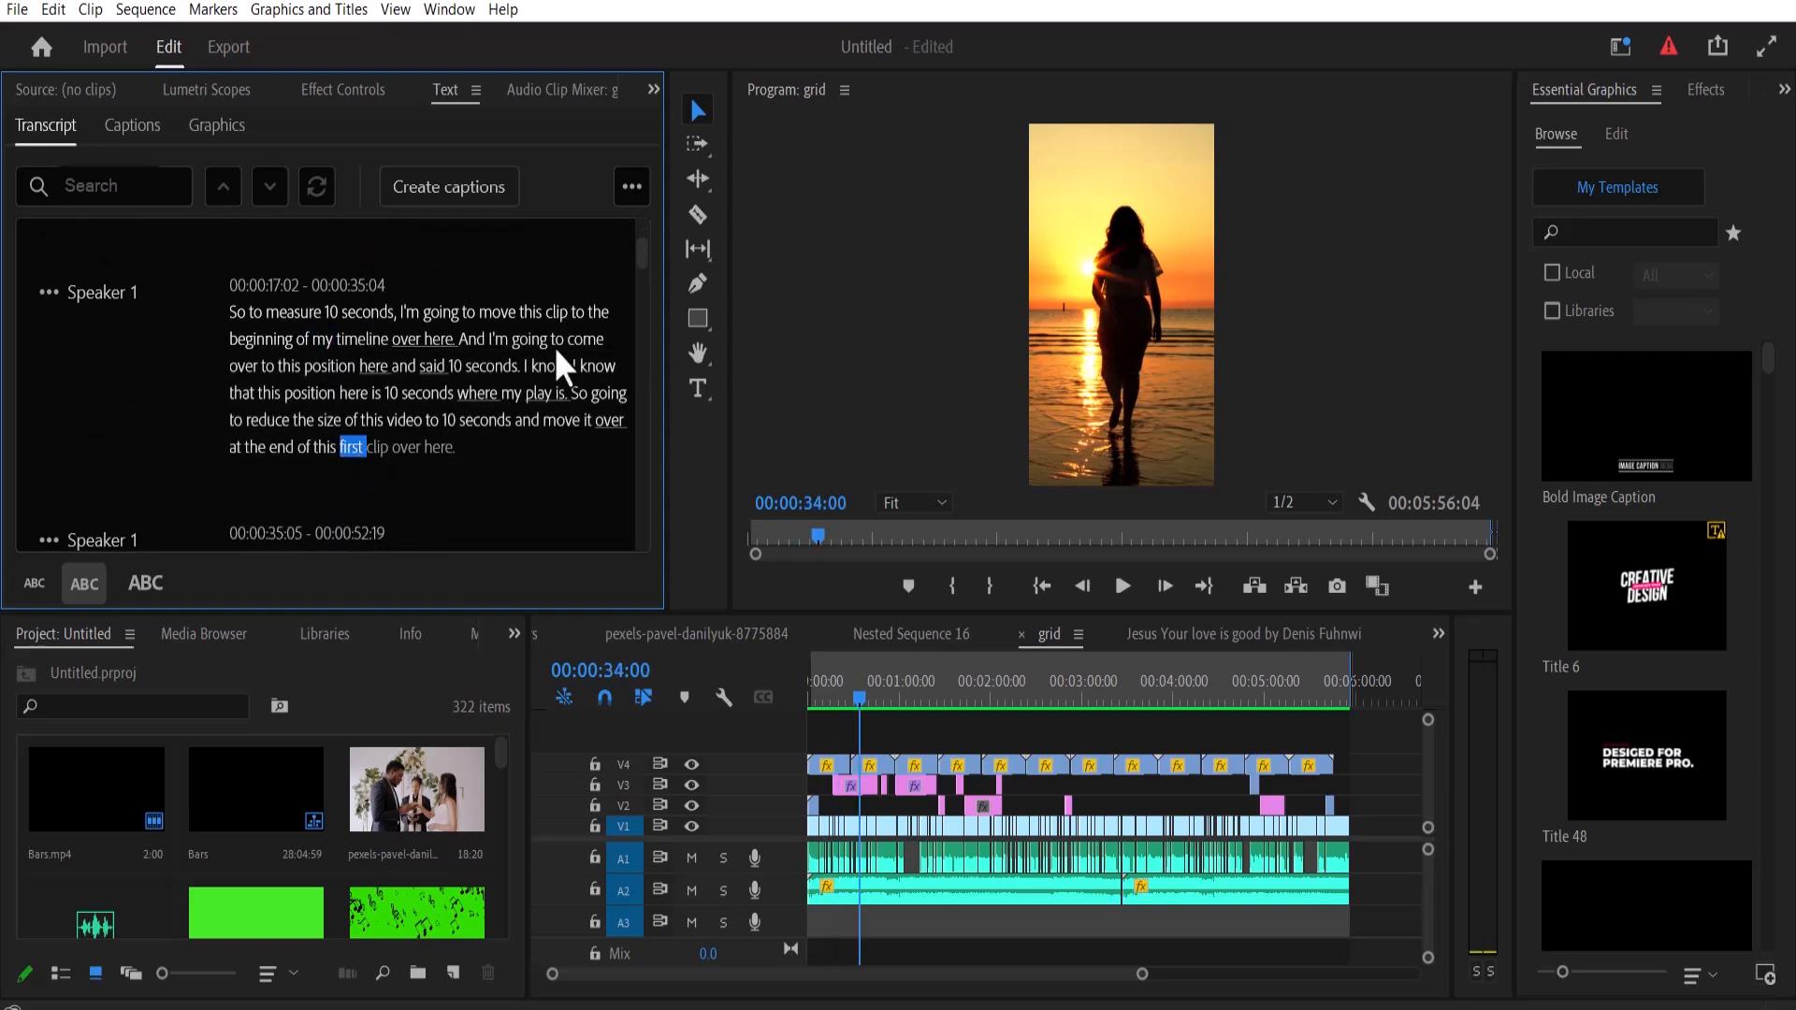
pyautogui.click(543, 364)
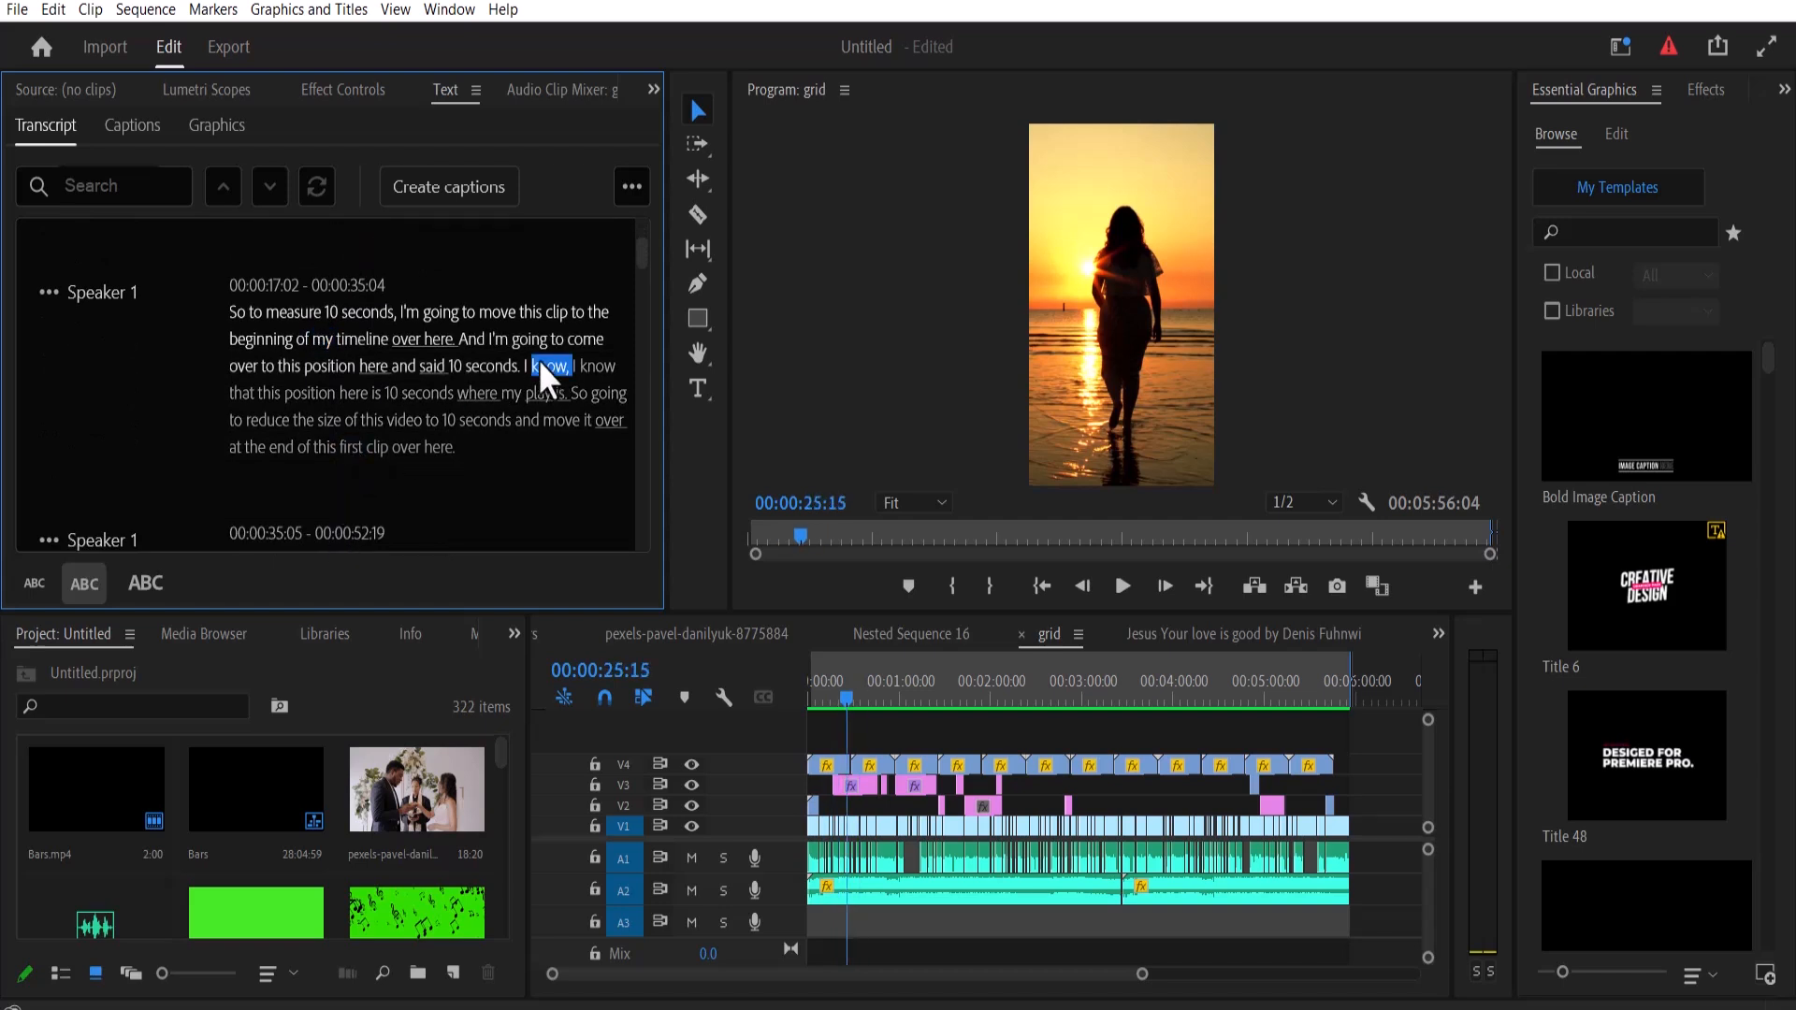
# Step: Open the second transcript paragraph for text editing and place the cursor within the word "know"
pyautogui.doubleClick(317, 313)
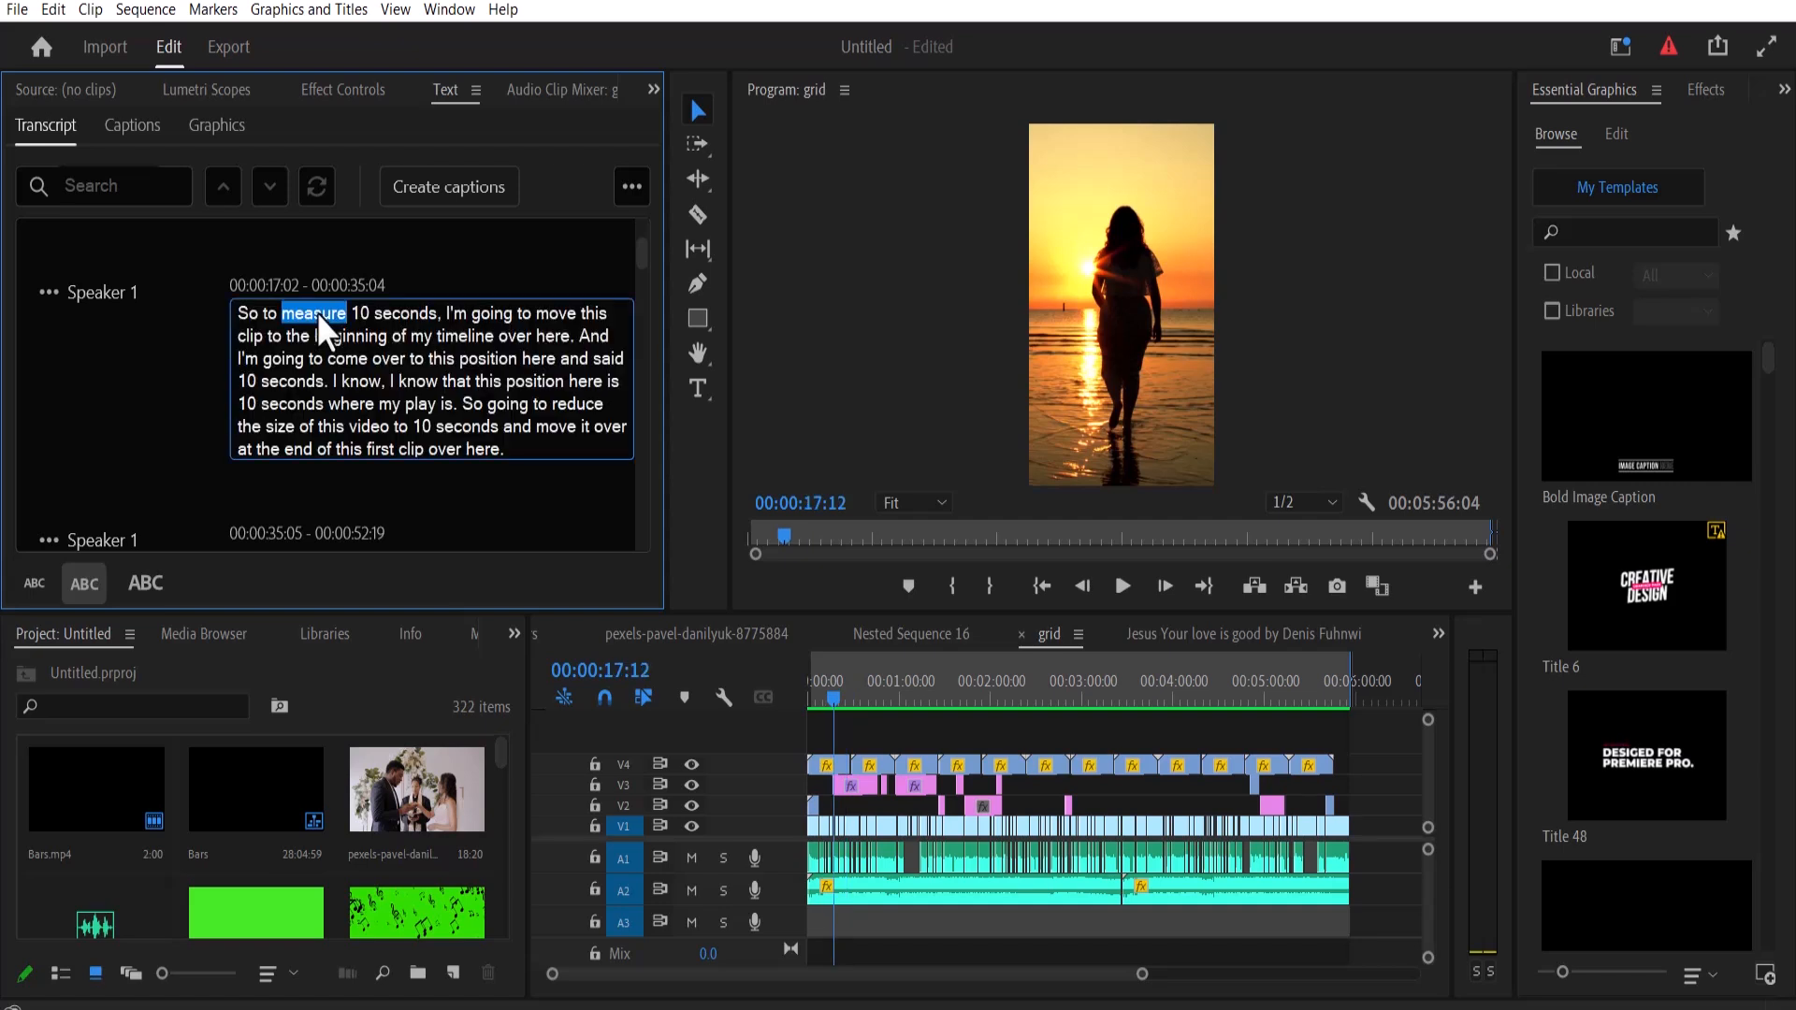
pyautogui.click(324, 359)
pyautogui.click(359, 378)
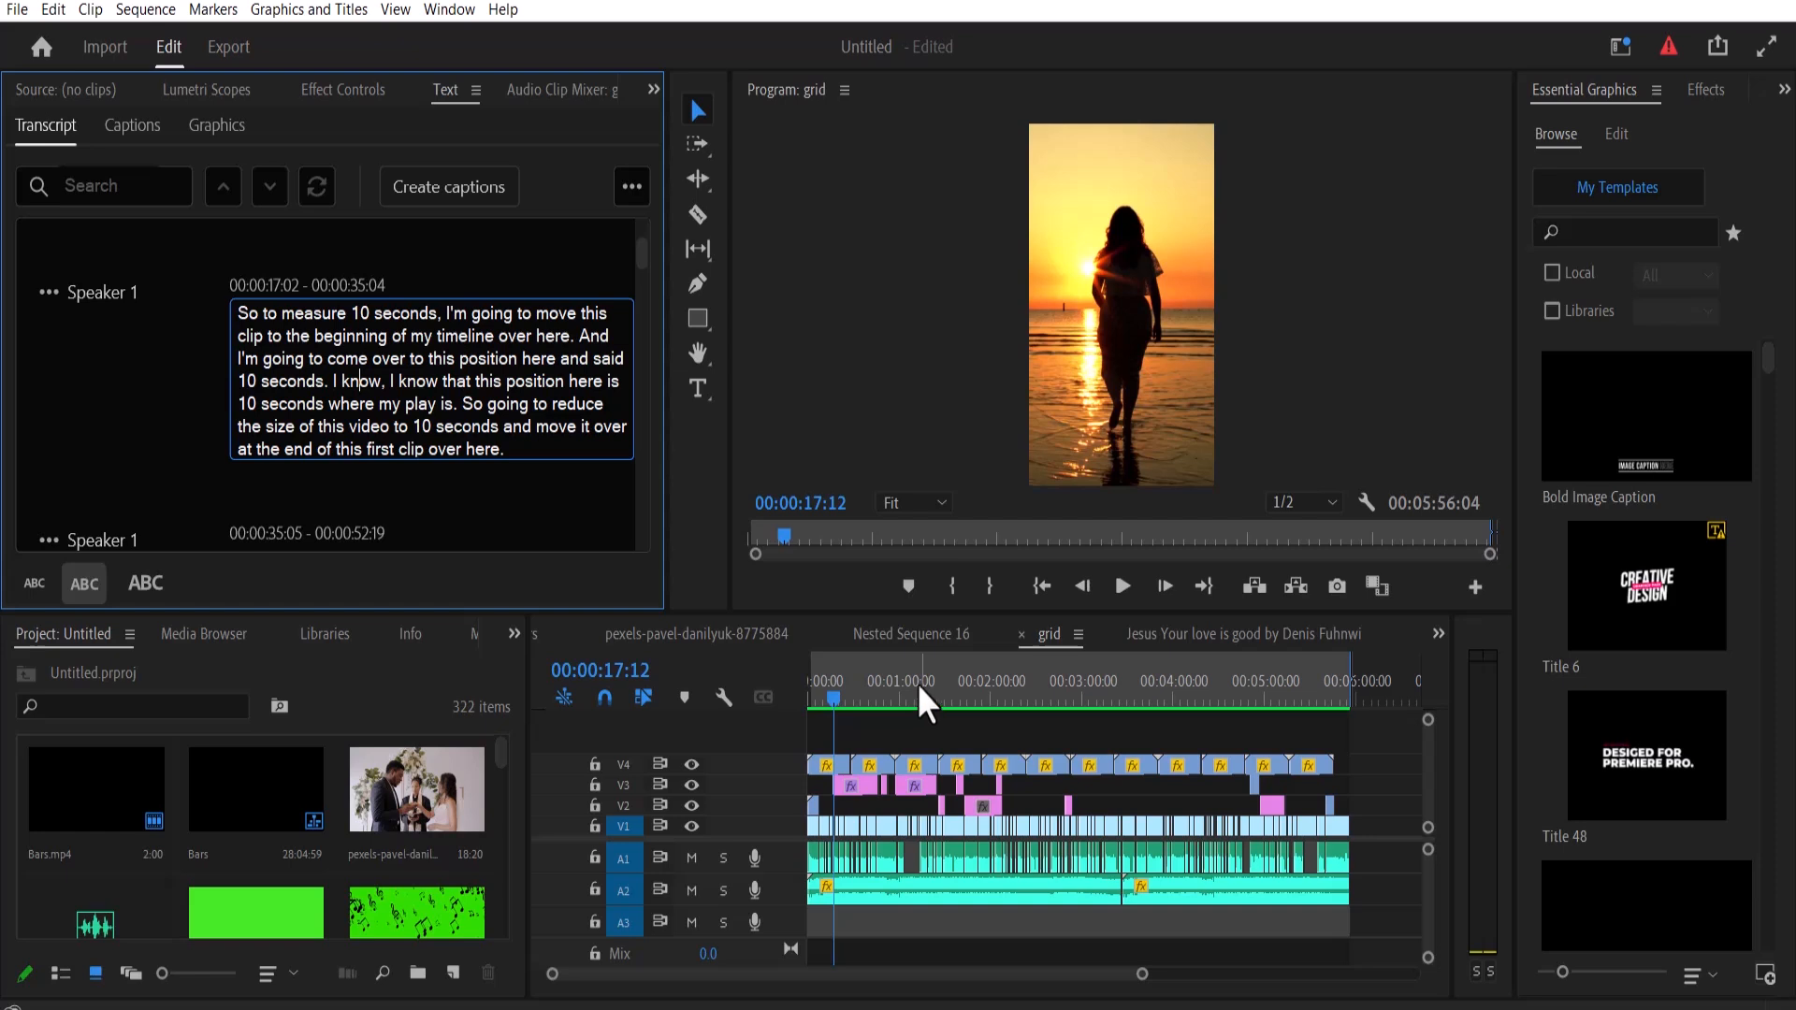
# Step: Create captions from the sequence transcript with the Subtitle default preset, Subtitle format, no style, 42-character maximum, 3-second minimum and double lines
pyautogui.click(482, 200)
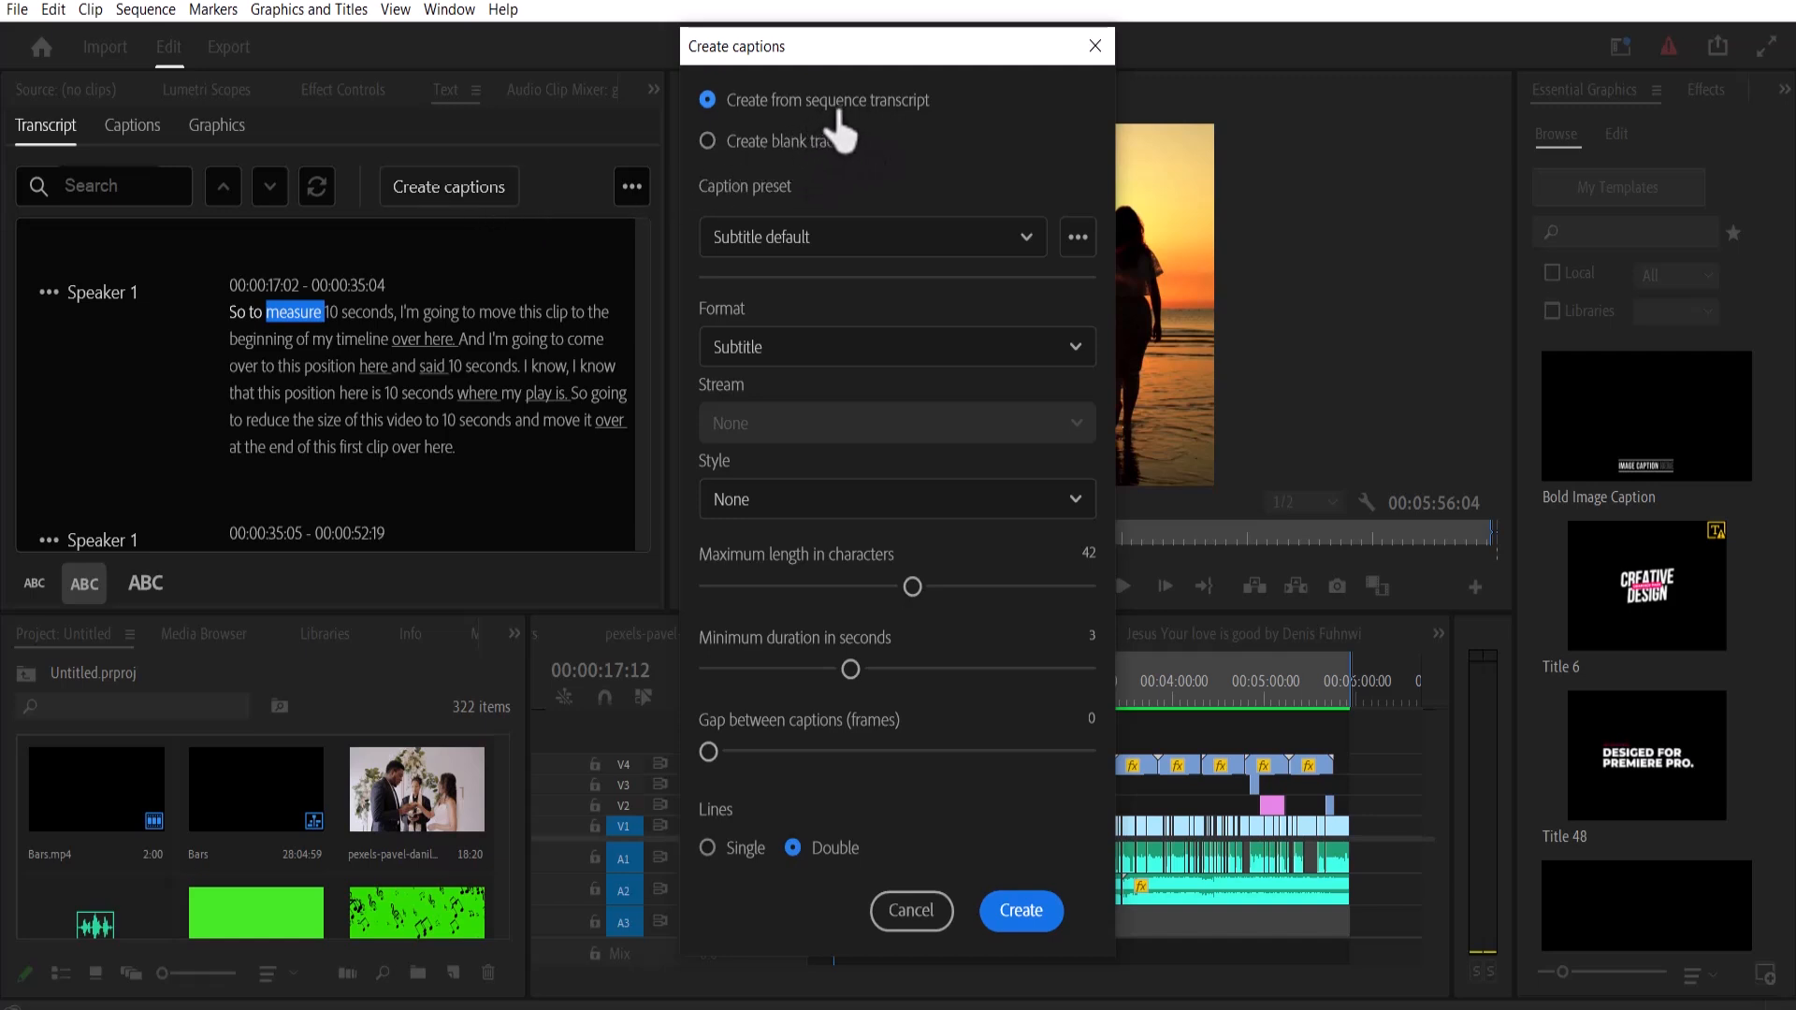
pyautogui.click(1029, 239)
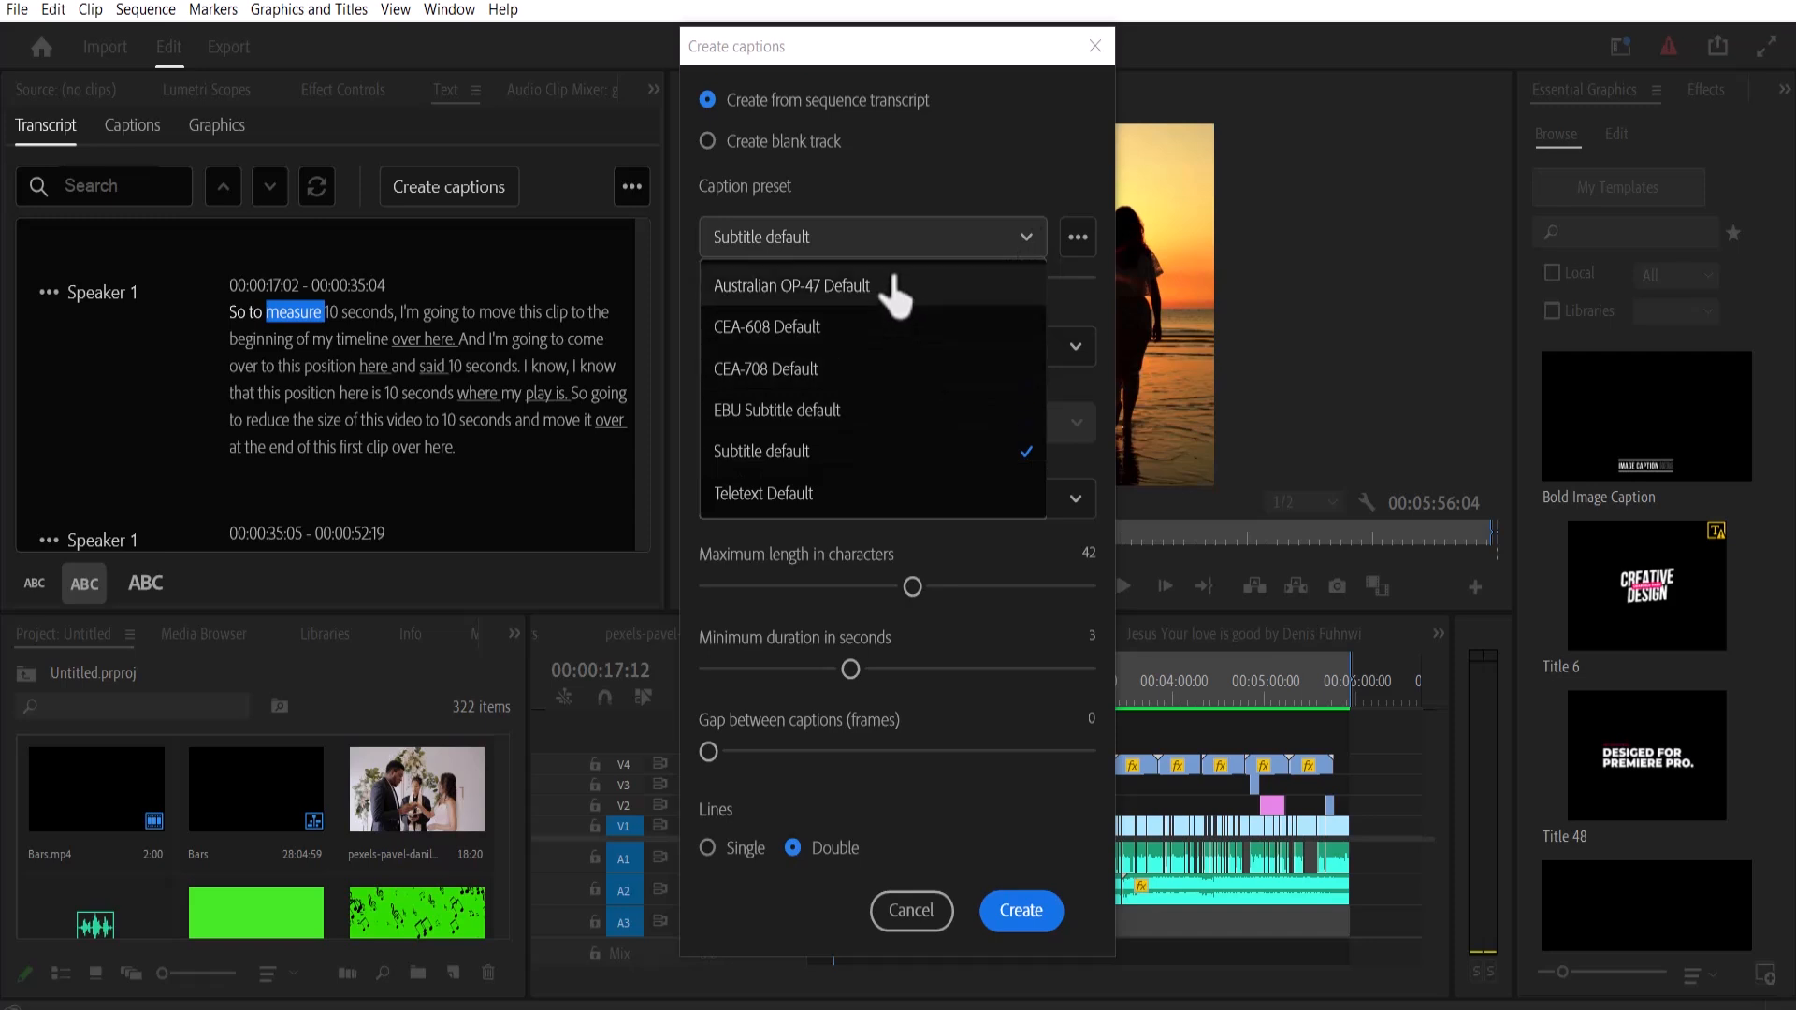
pyautogui.click(824, 454)
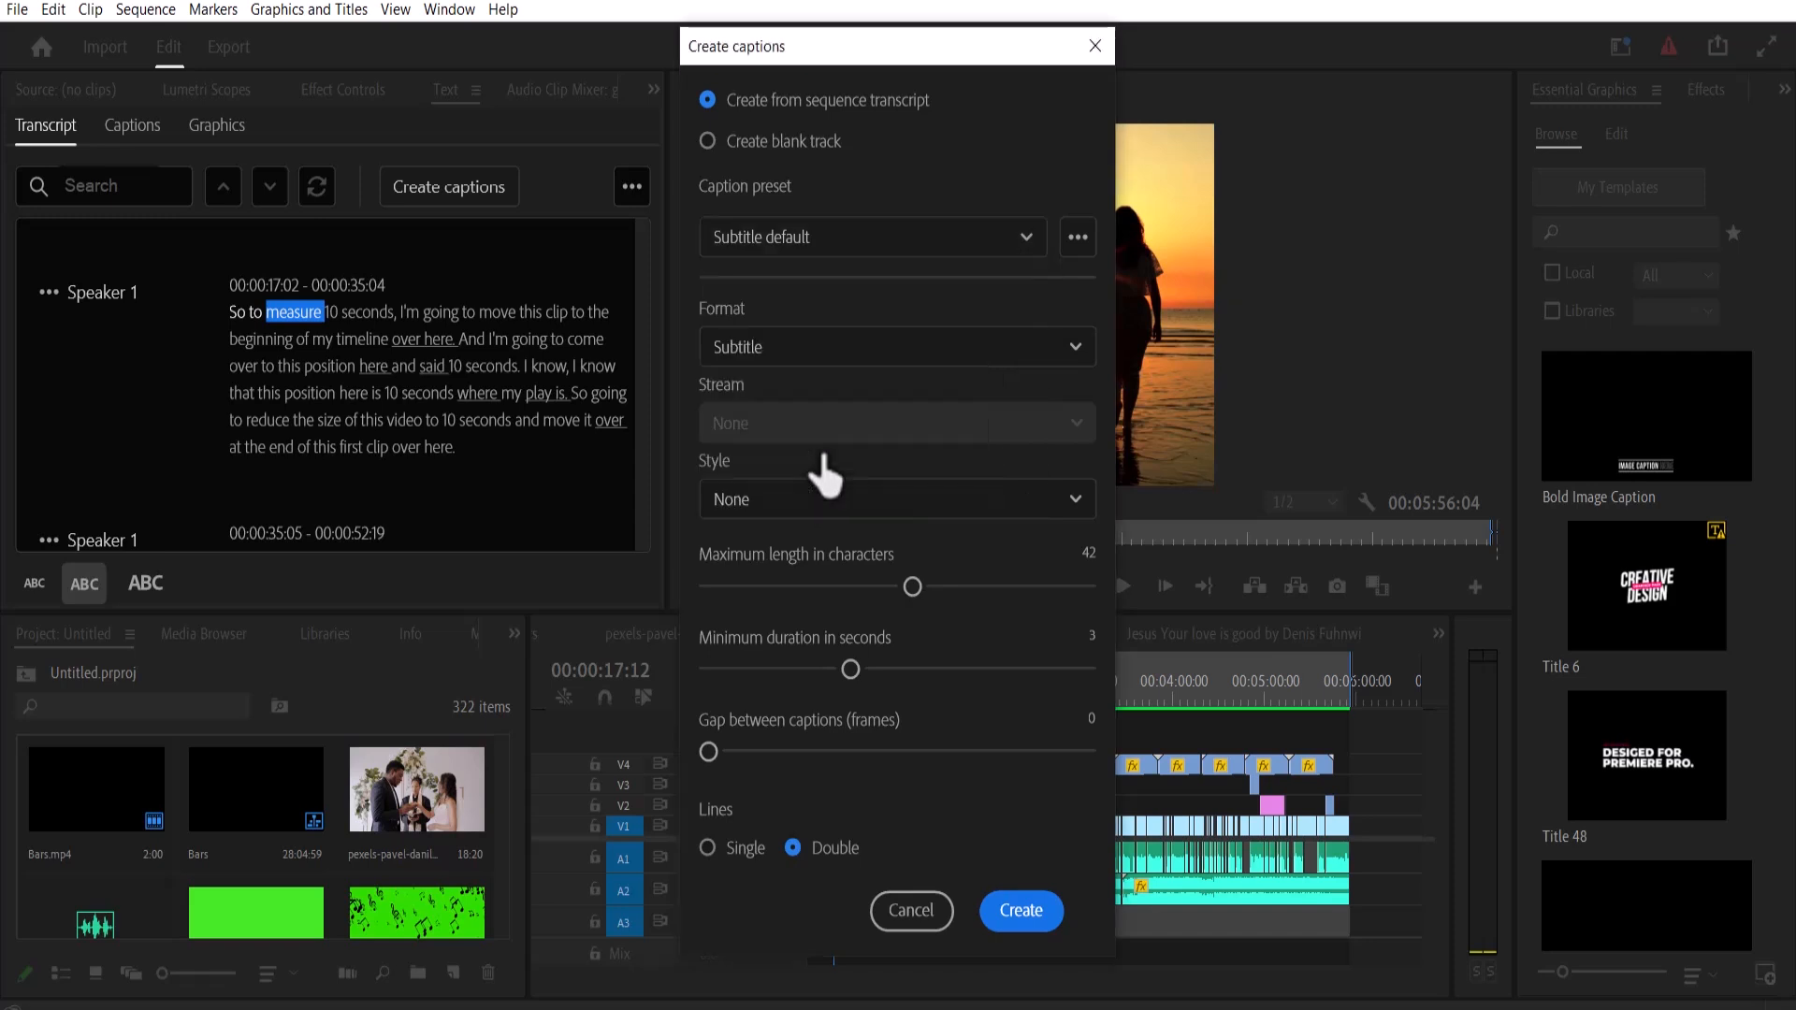
pyautogui.click(888, 351)
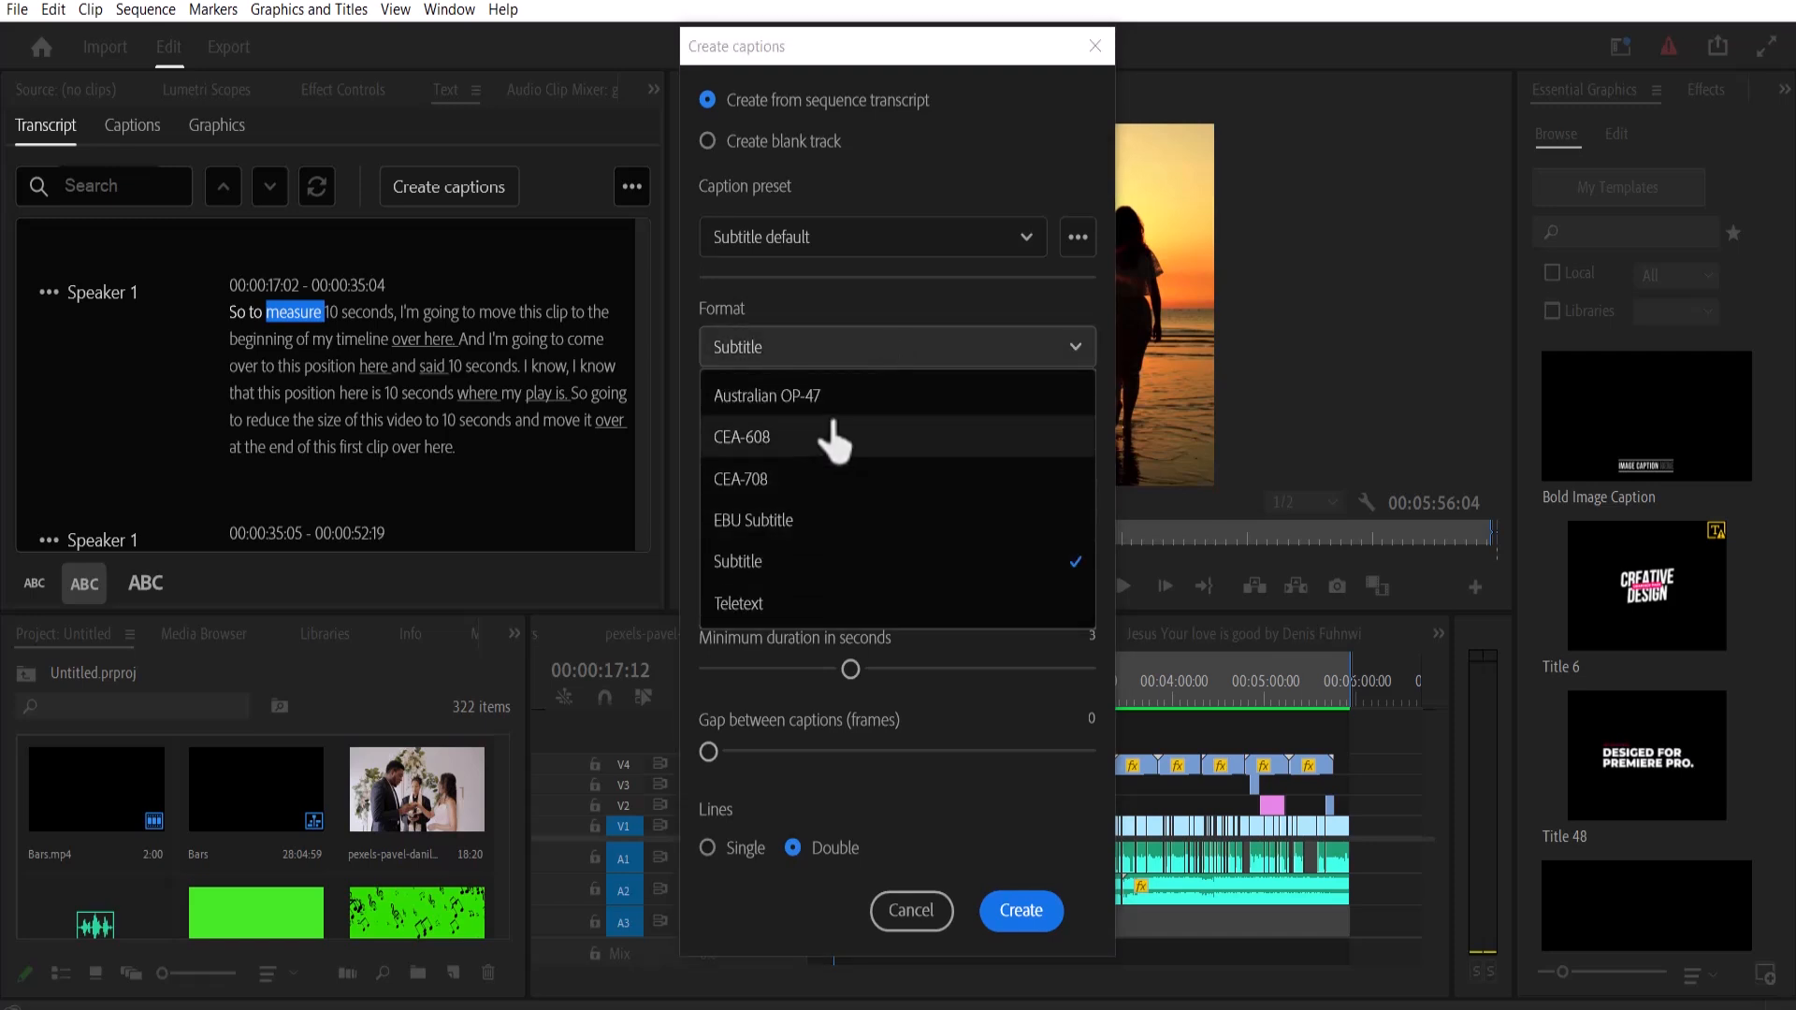
pyautogui.click(816, 563)
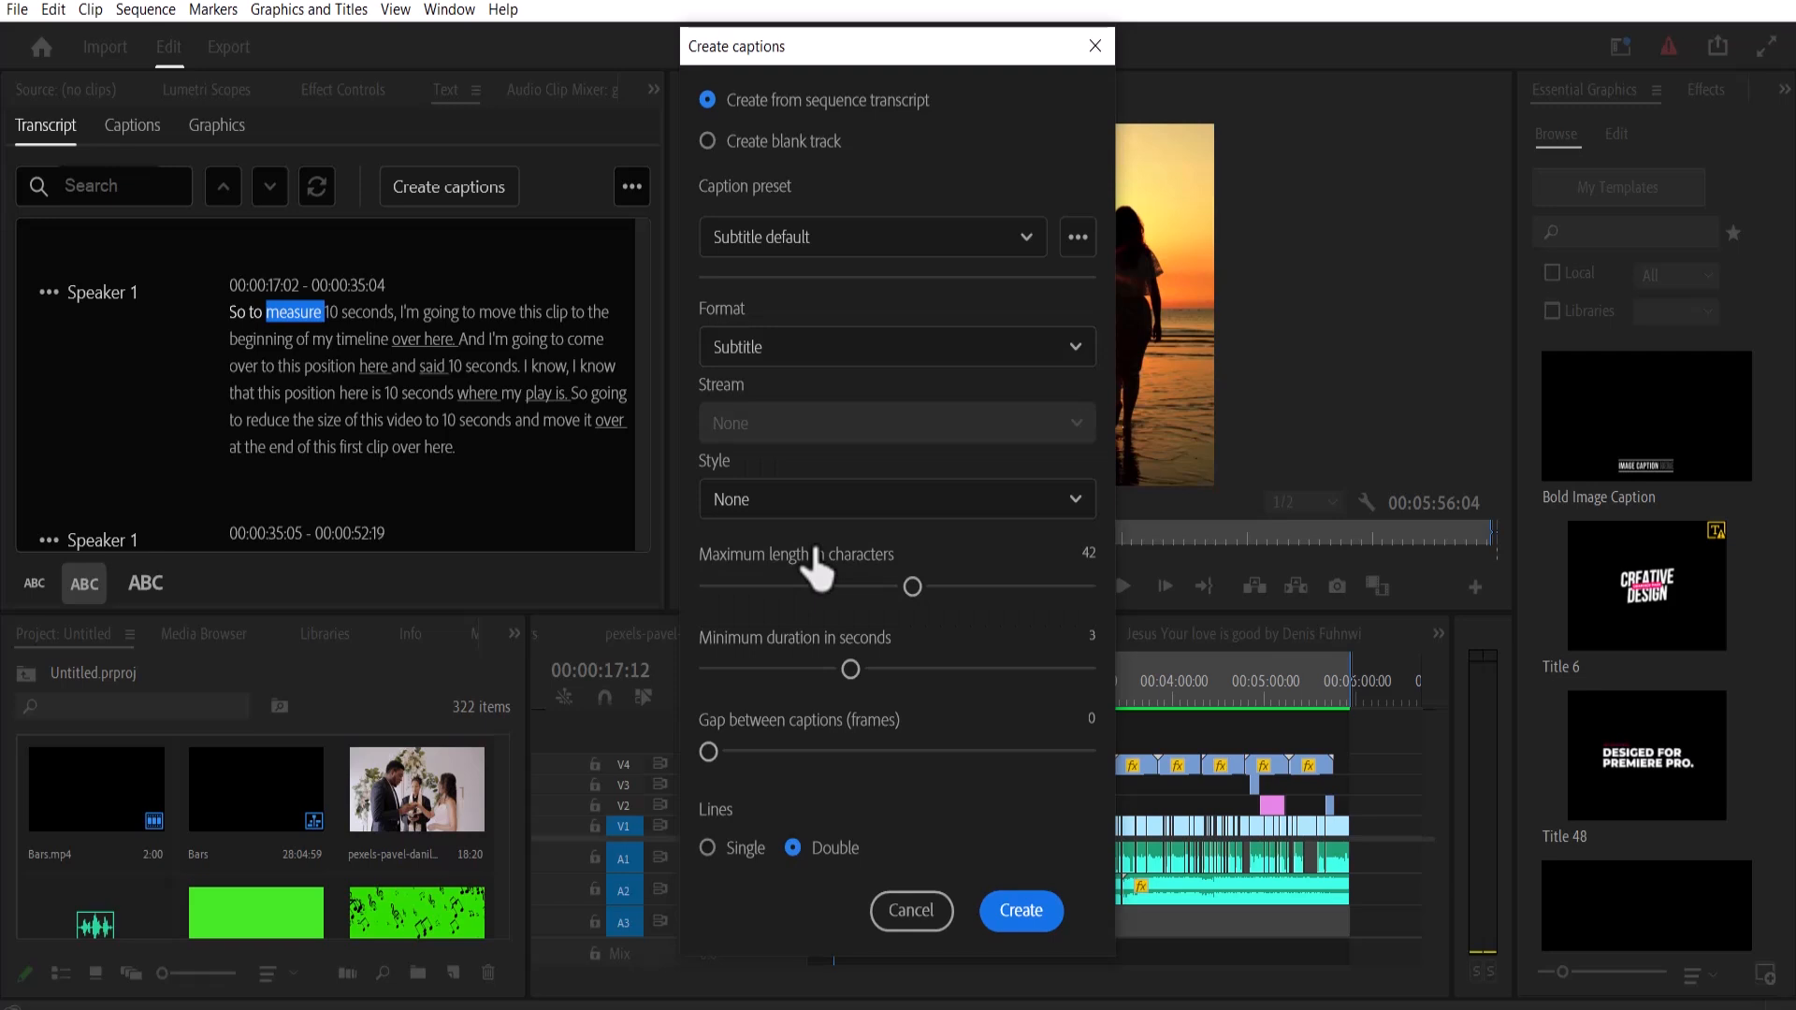
pyautogui.click(825, 505)
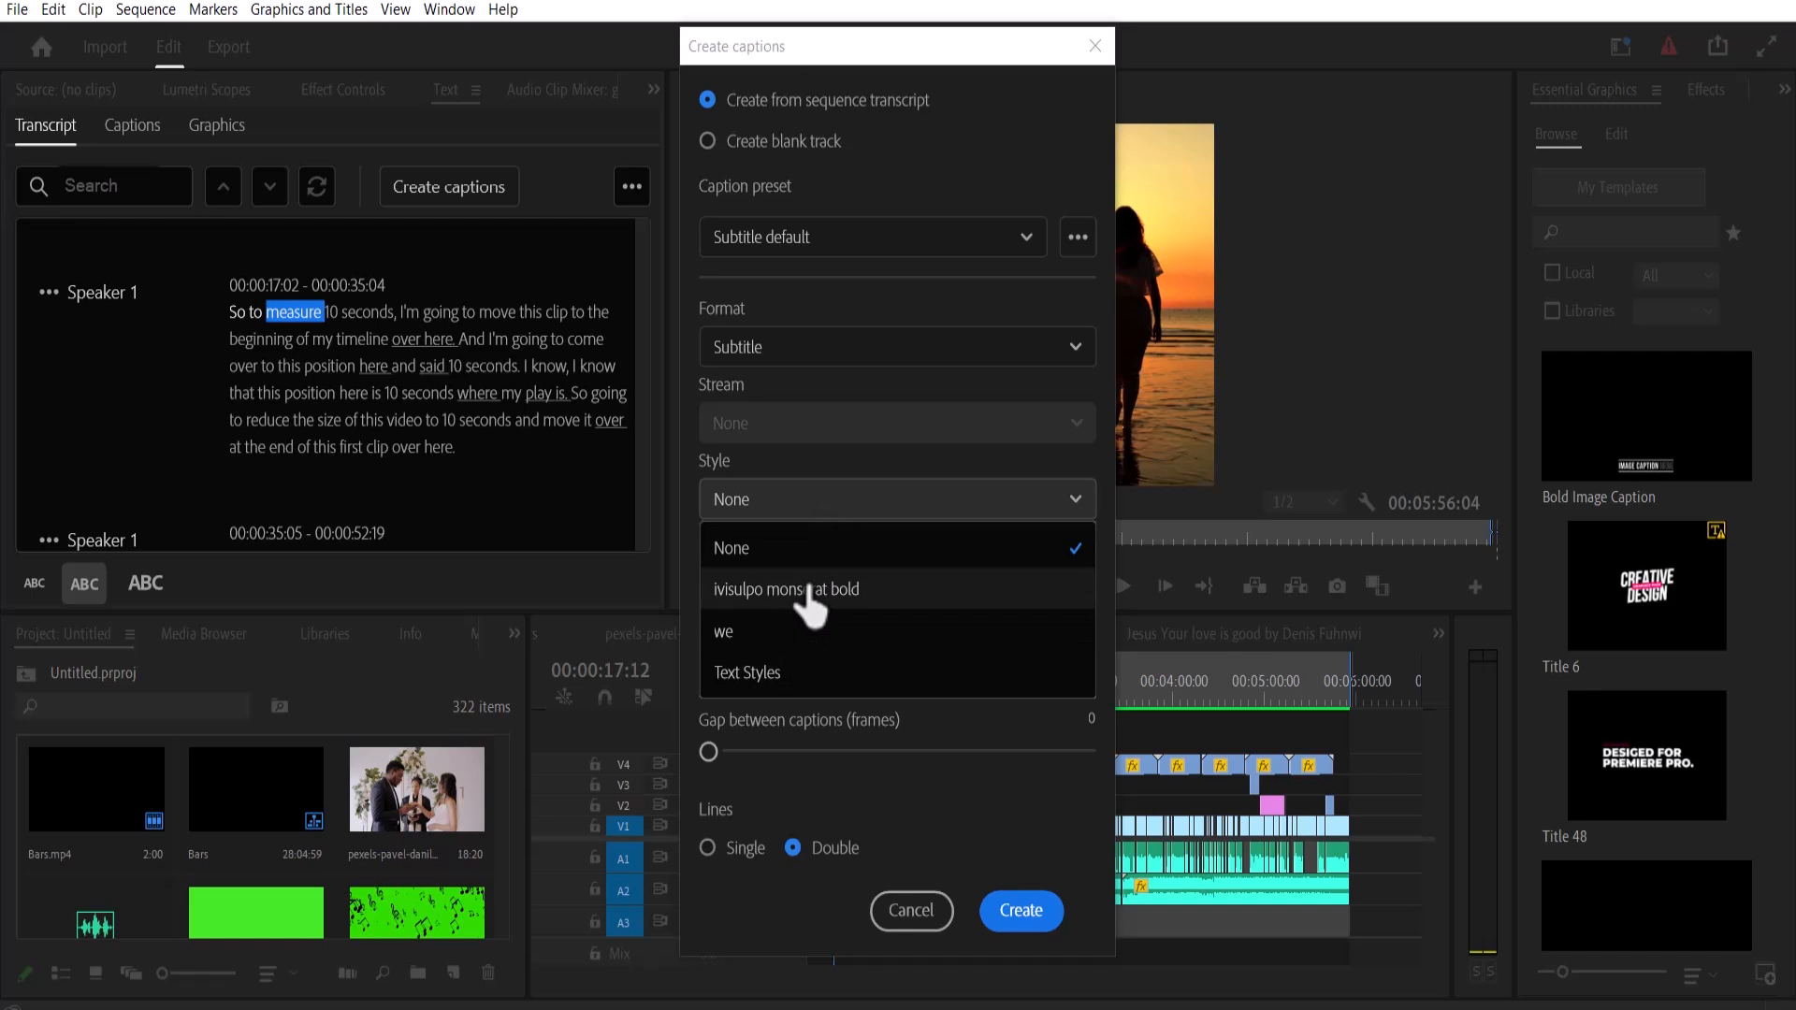
pyautogui.click(806, 556)
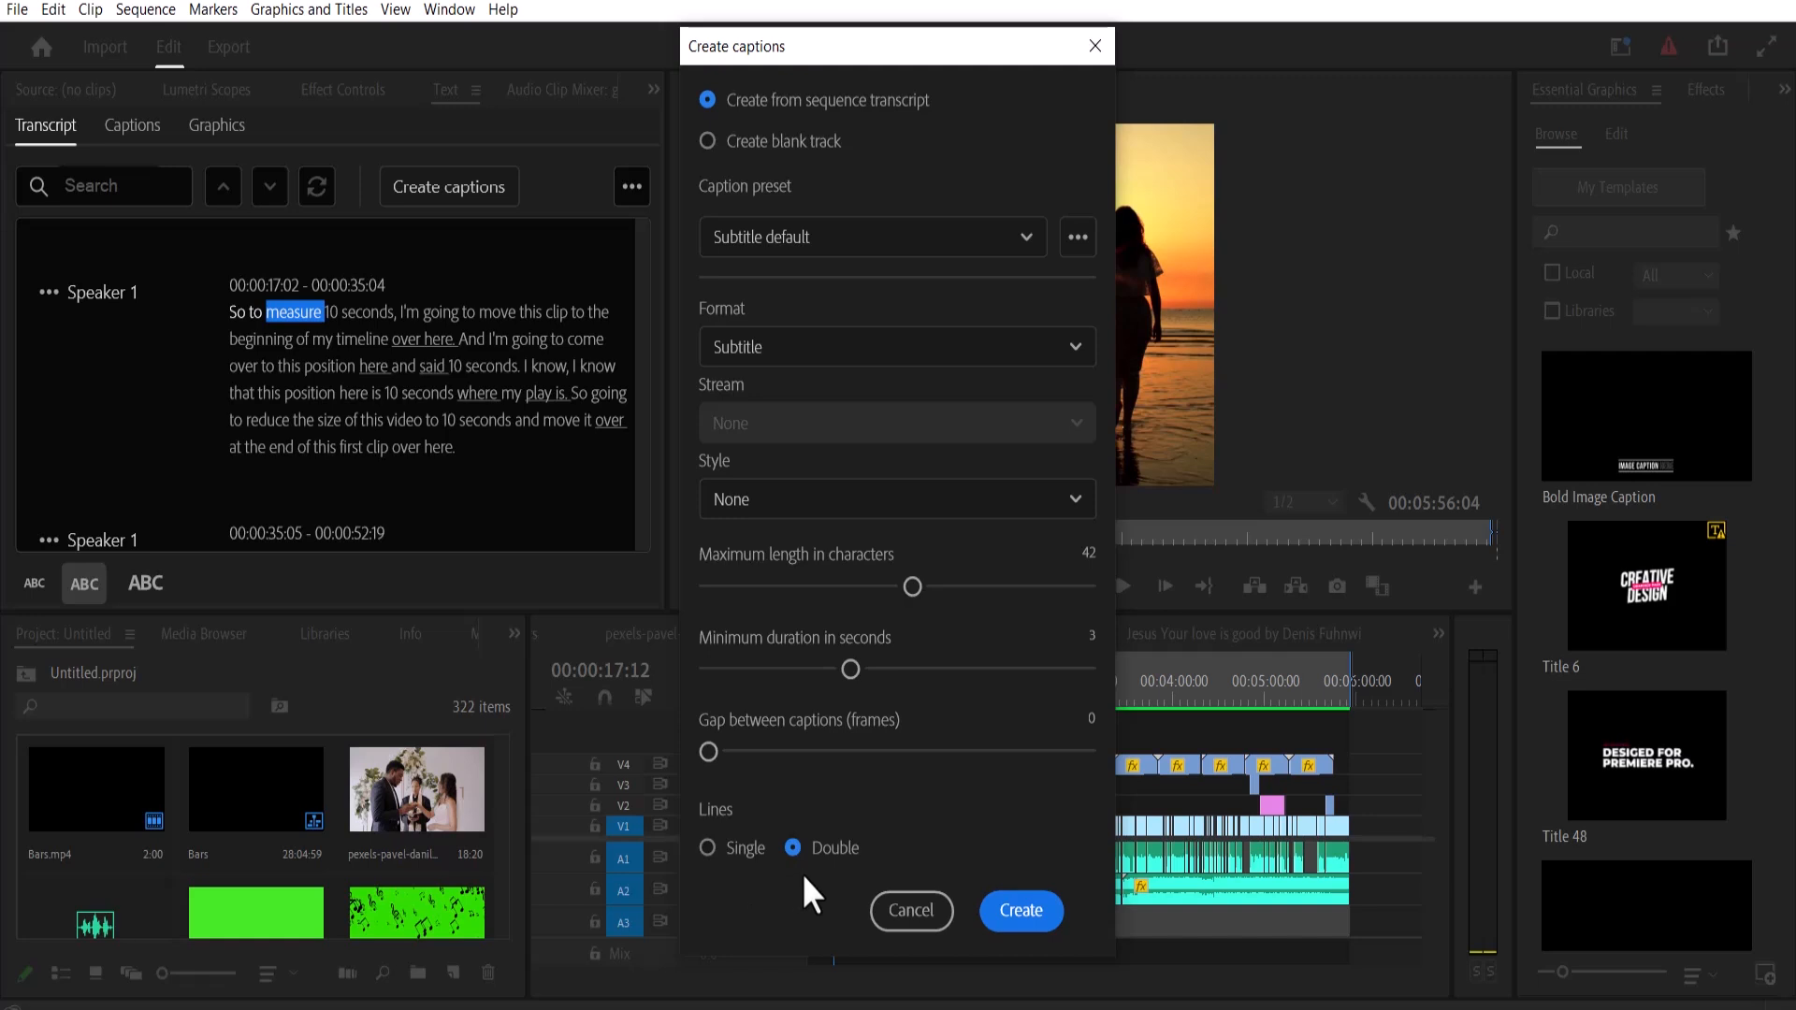
pyautogui.click(1023, 912)
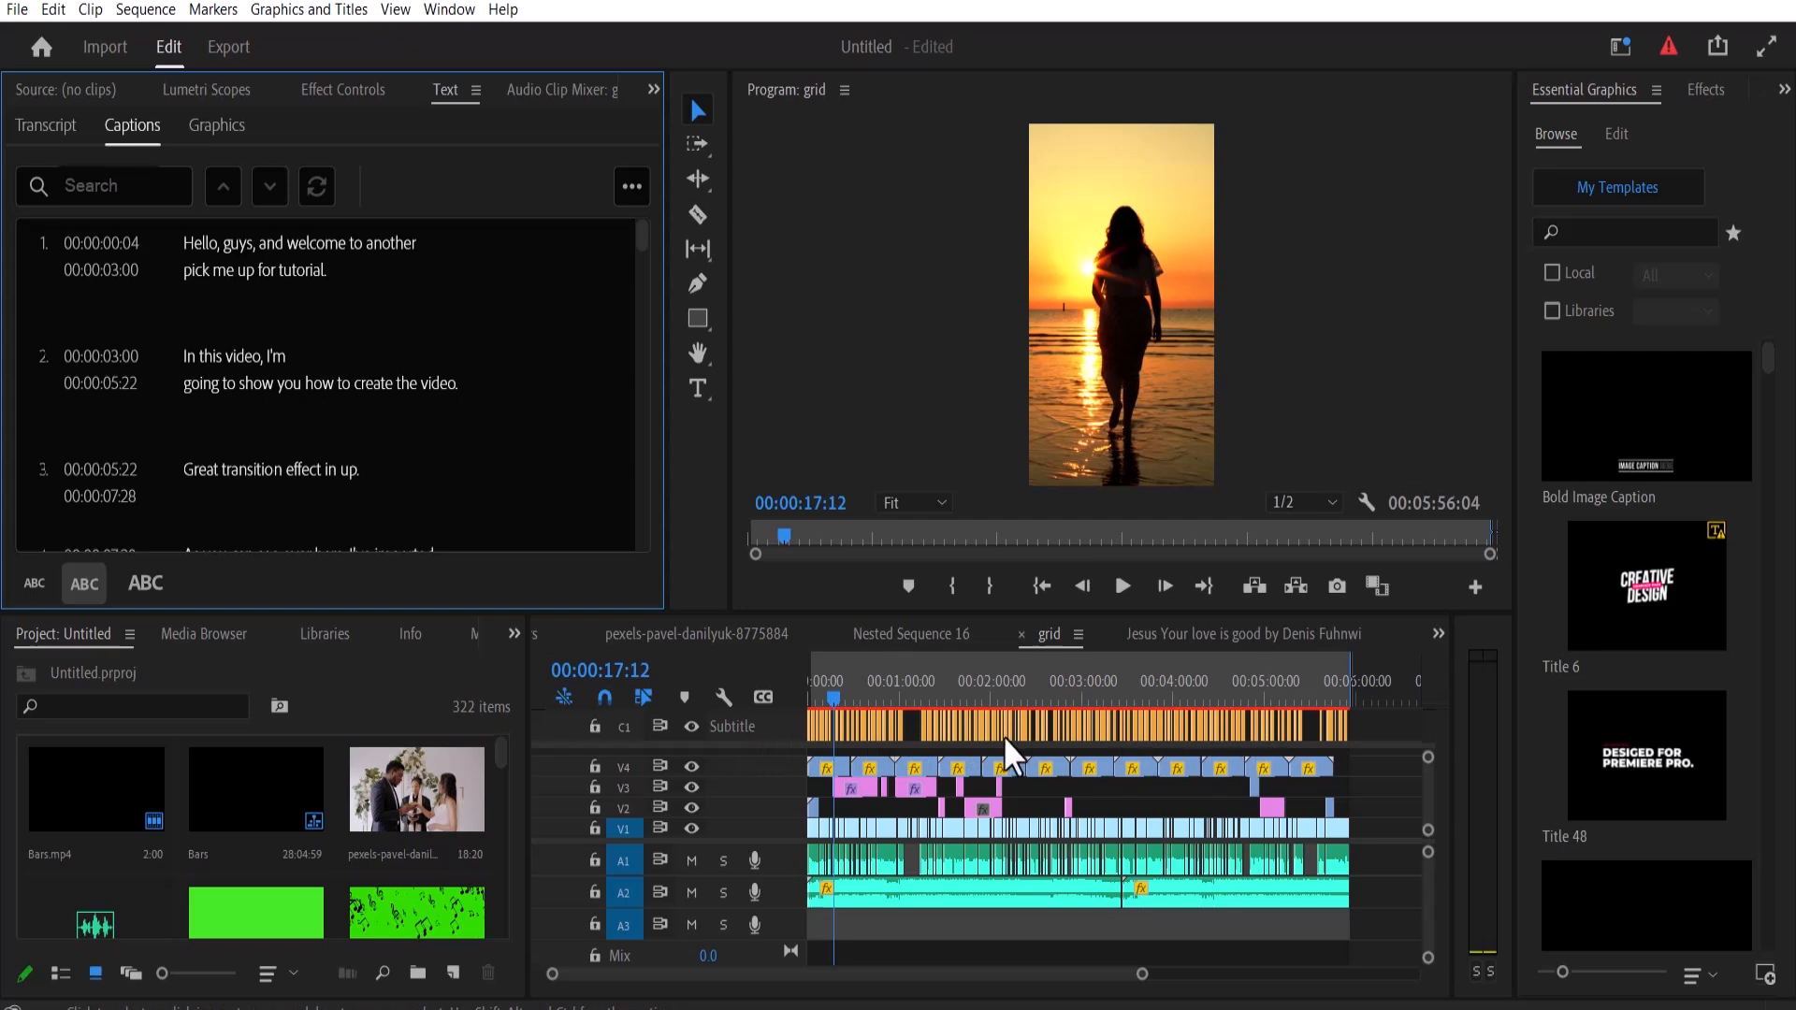
# Step: Try extending the end of the caption before the gap just past the one-minute mark, and undo the change
pyautogui.rightClick(741, 726)
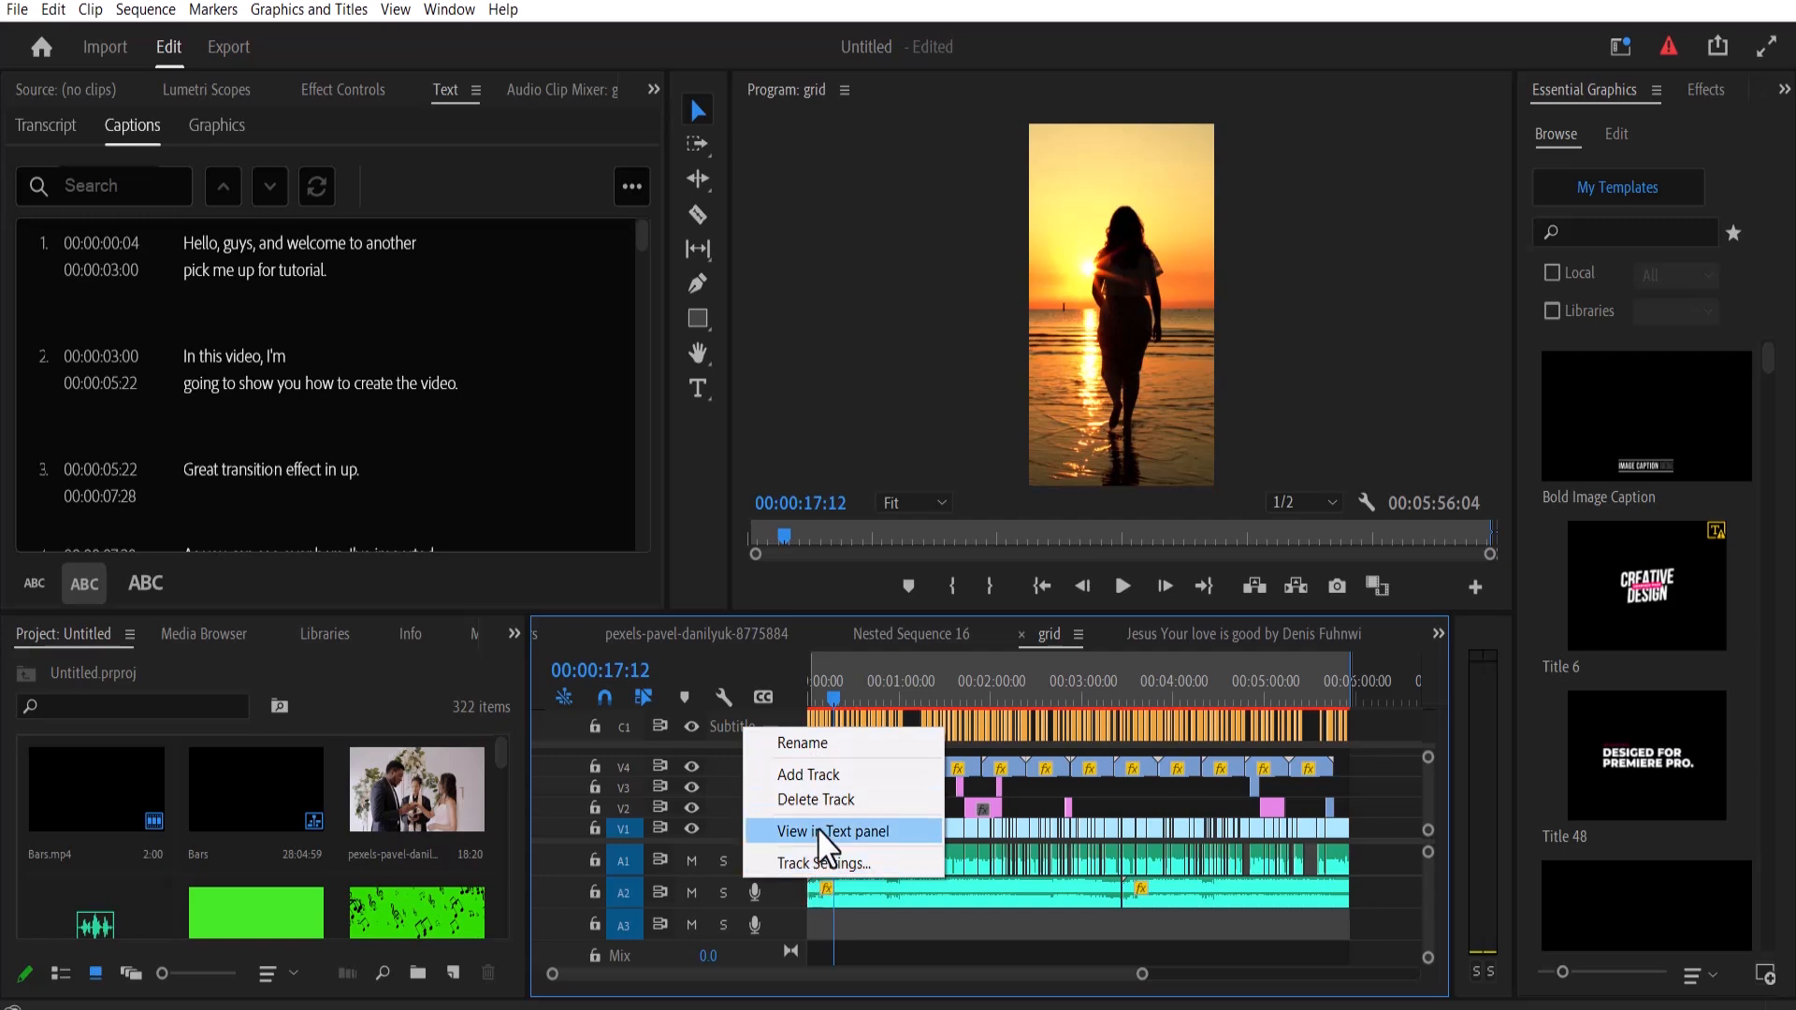
pyautogui.click(721, 724)
pyautogui.moveTo(1139, 978); pyautogui.dragTo(859, 974)
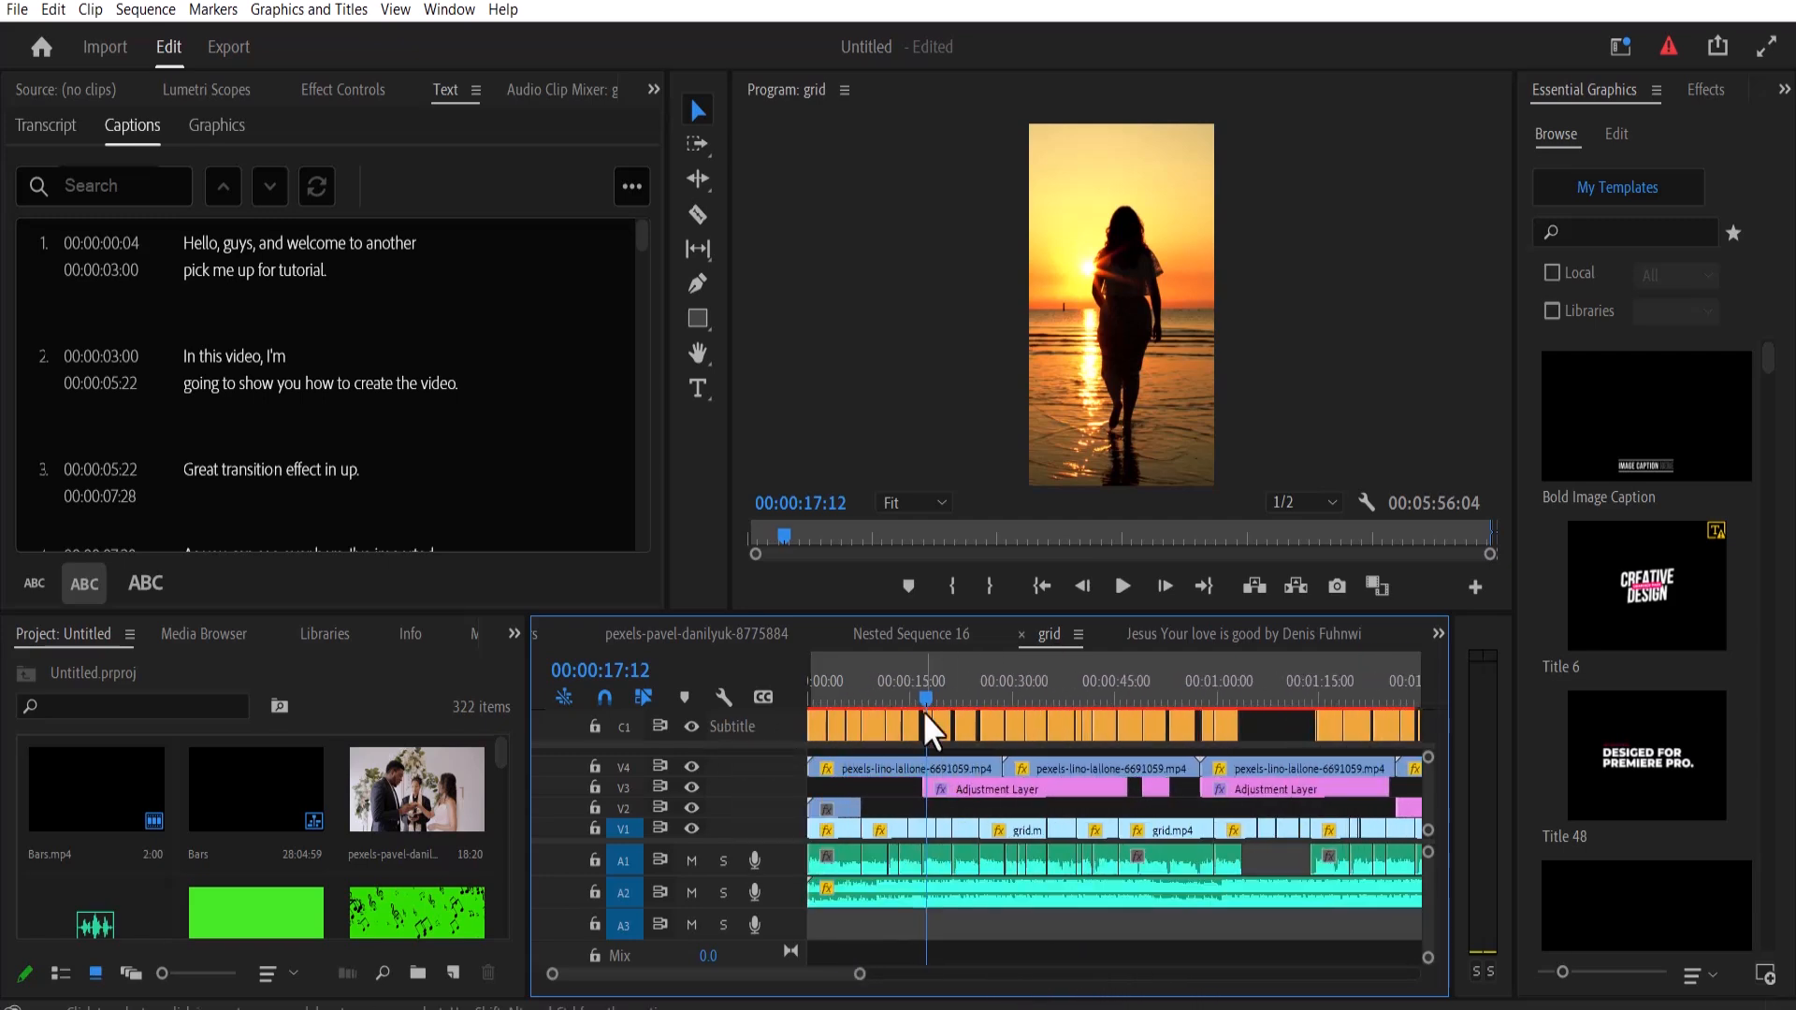
pyautogui.click(911, 722)
pyautogui.click(1227, 738)
pyautogui.moveTo(1237, 725)
pyautogui.mouseDown()
pyautogui.moveTo(1322, 722)
pyautogui.moveTo(1266, 731)
pyautogui.mouseUp()
pyautogui.hotkey('ctrl', 'z')
# Step: Open the caption "and move it over at the end of this first clip over here." in a widened Essential Graphics panel and inspect it enlarged
pyautogui.doubleClick(1035, 726)
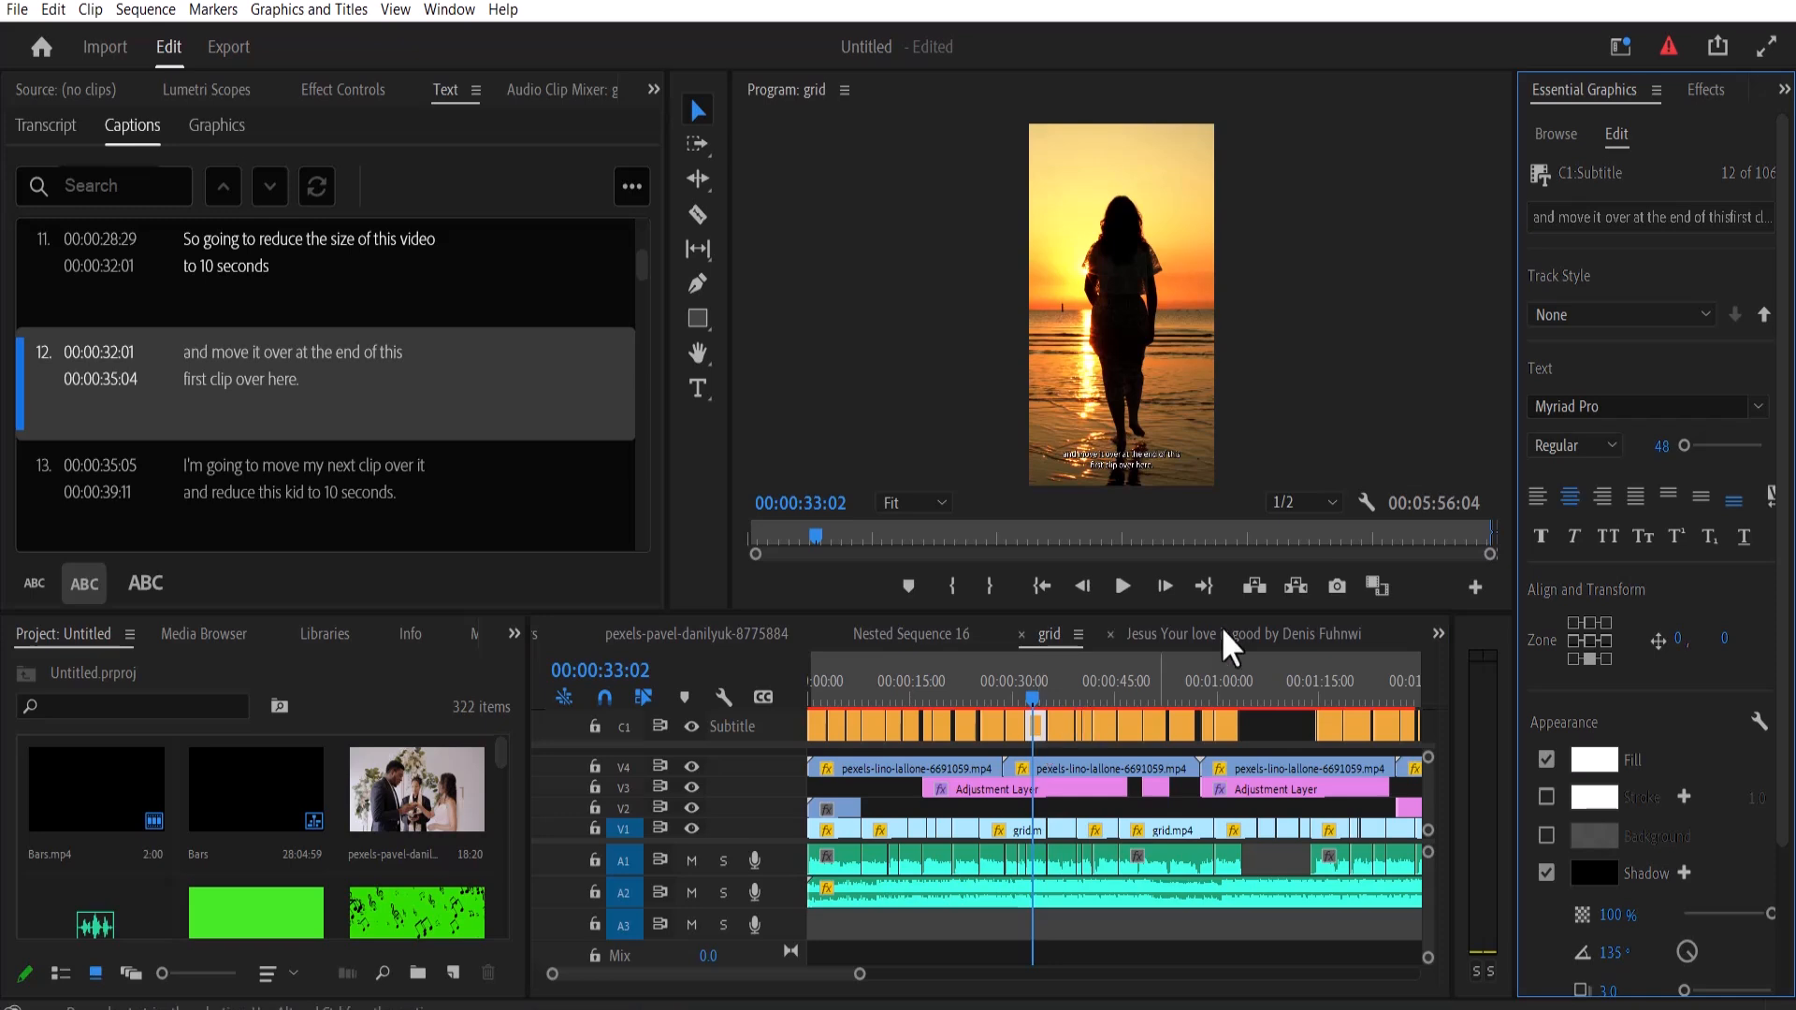
pyautogui.moveTo(1518, 456); pyautogui.dragTo(1421, 457)
pyautogui.click(1496, 221)
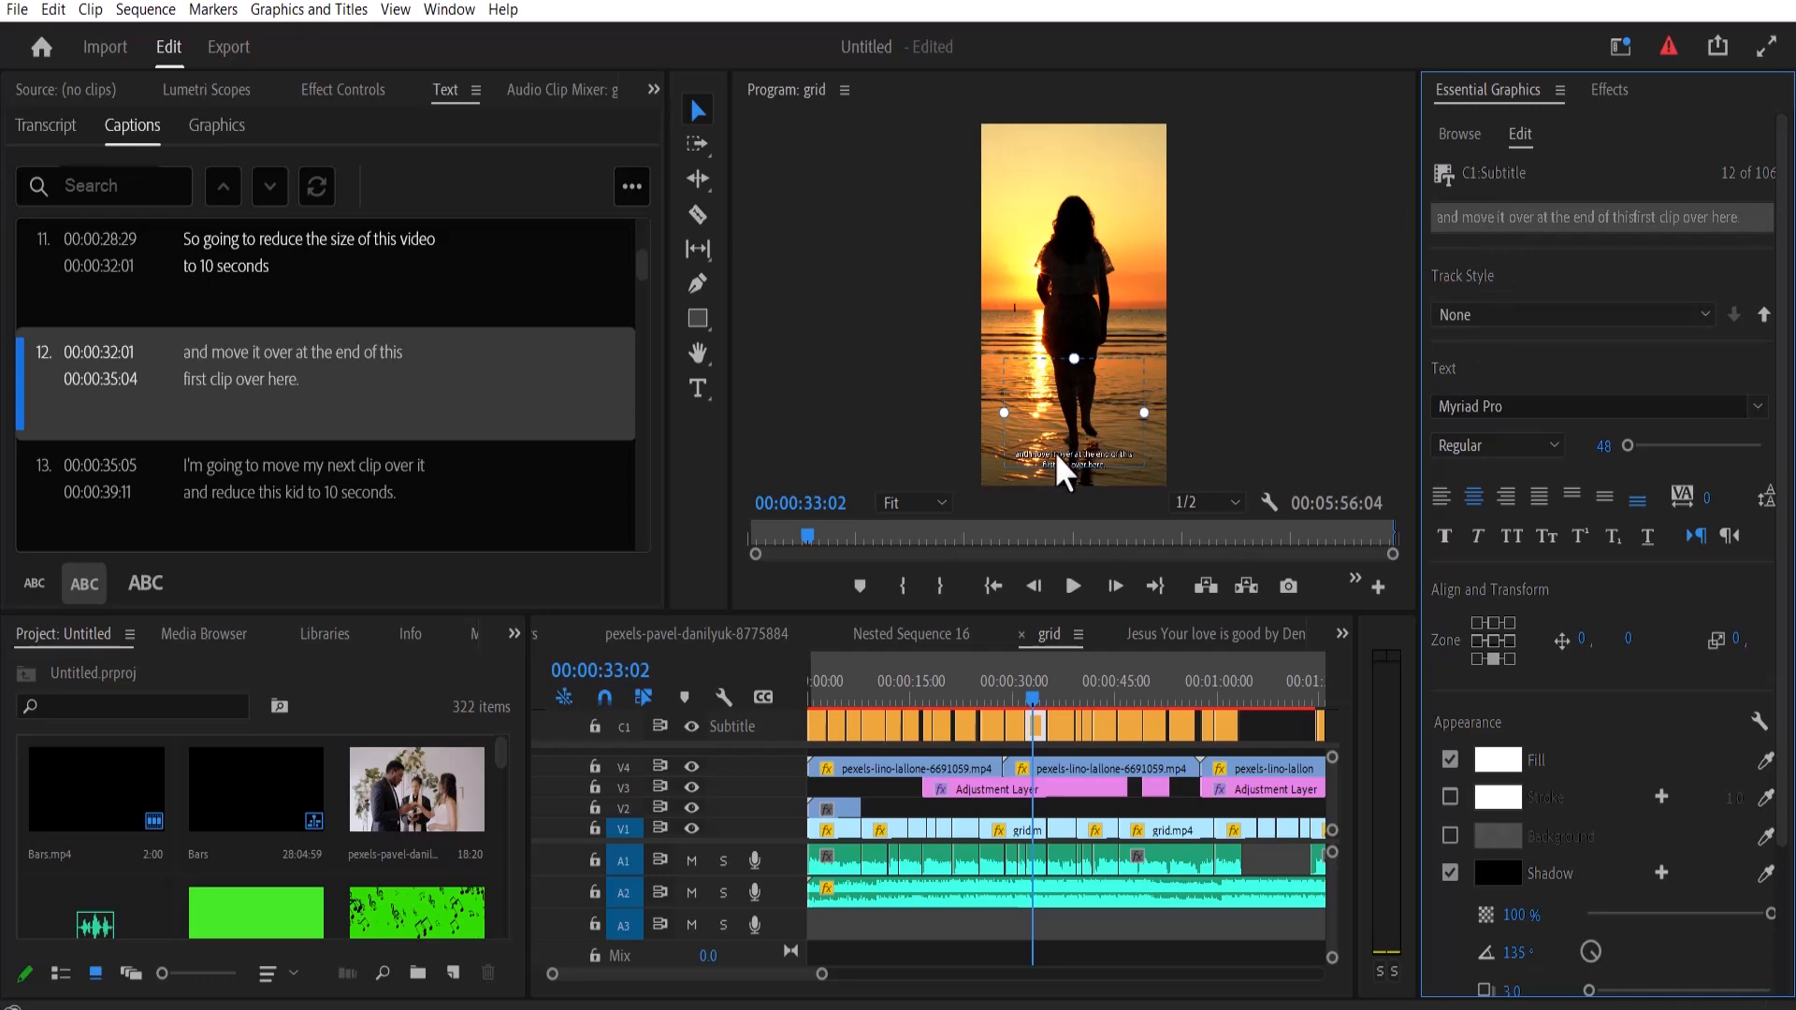
pyautogui.press('`')
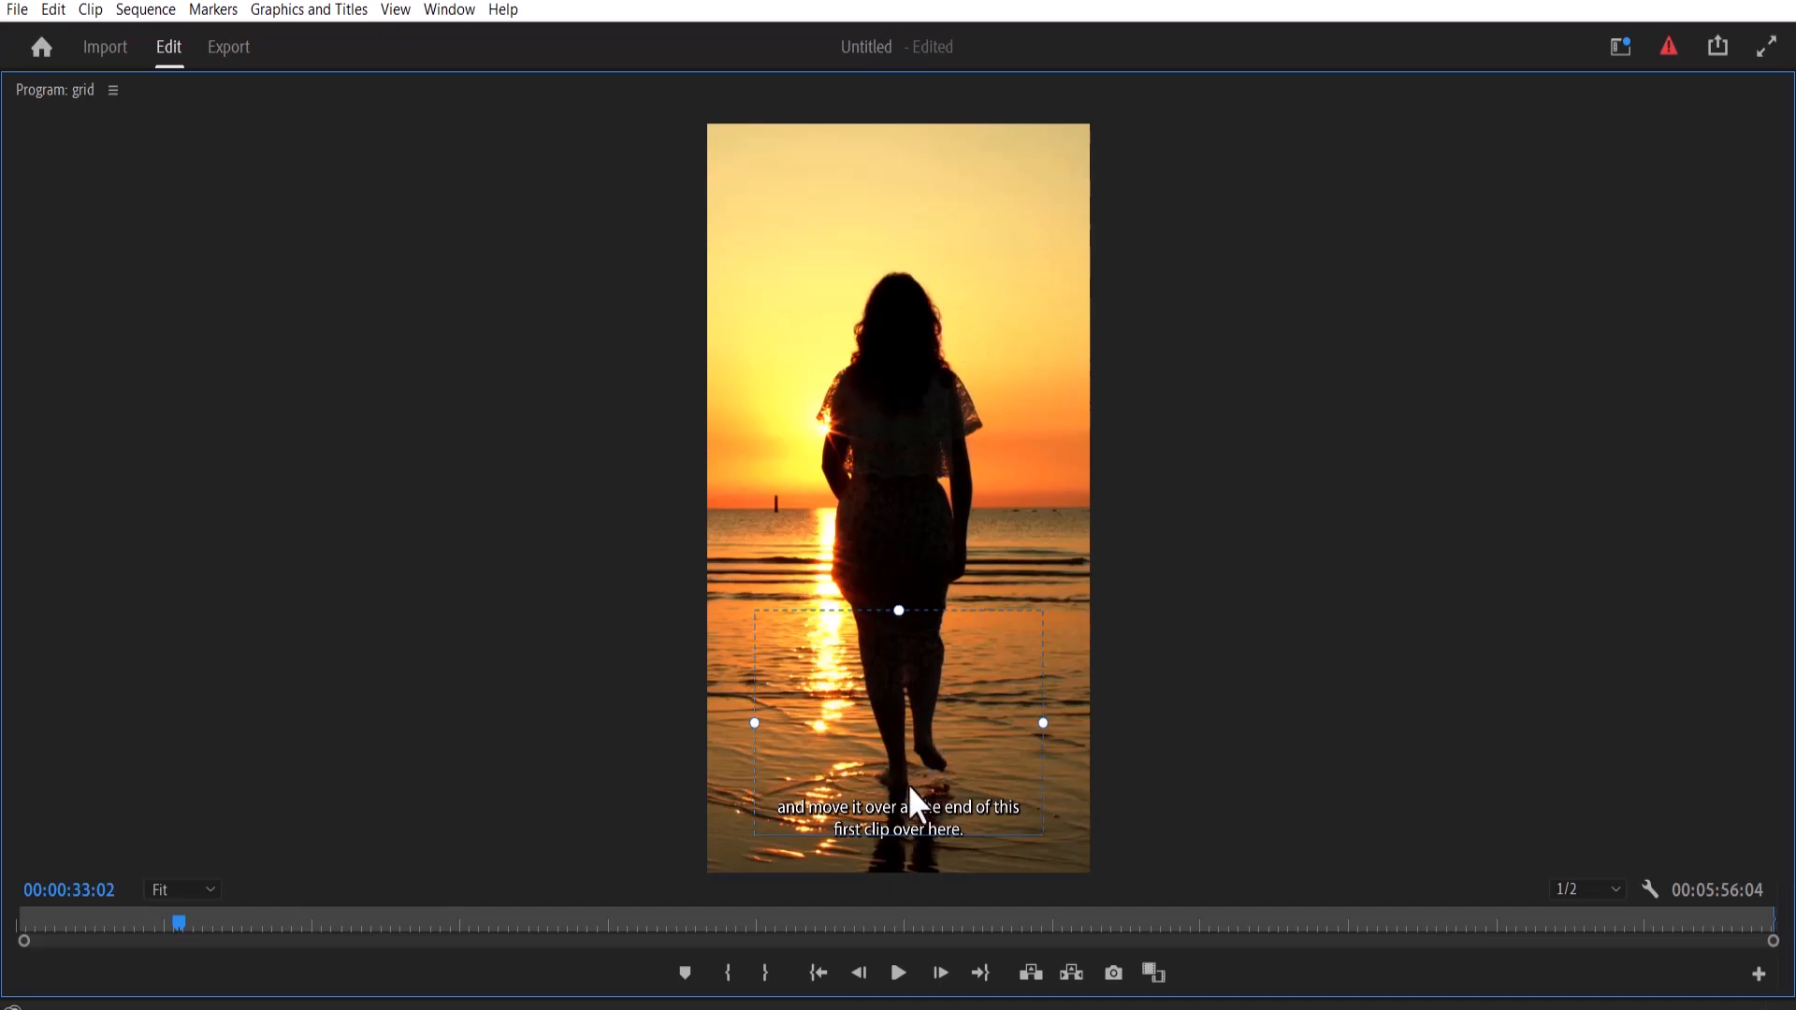
pyautogui.doubleClick(911, 815)
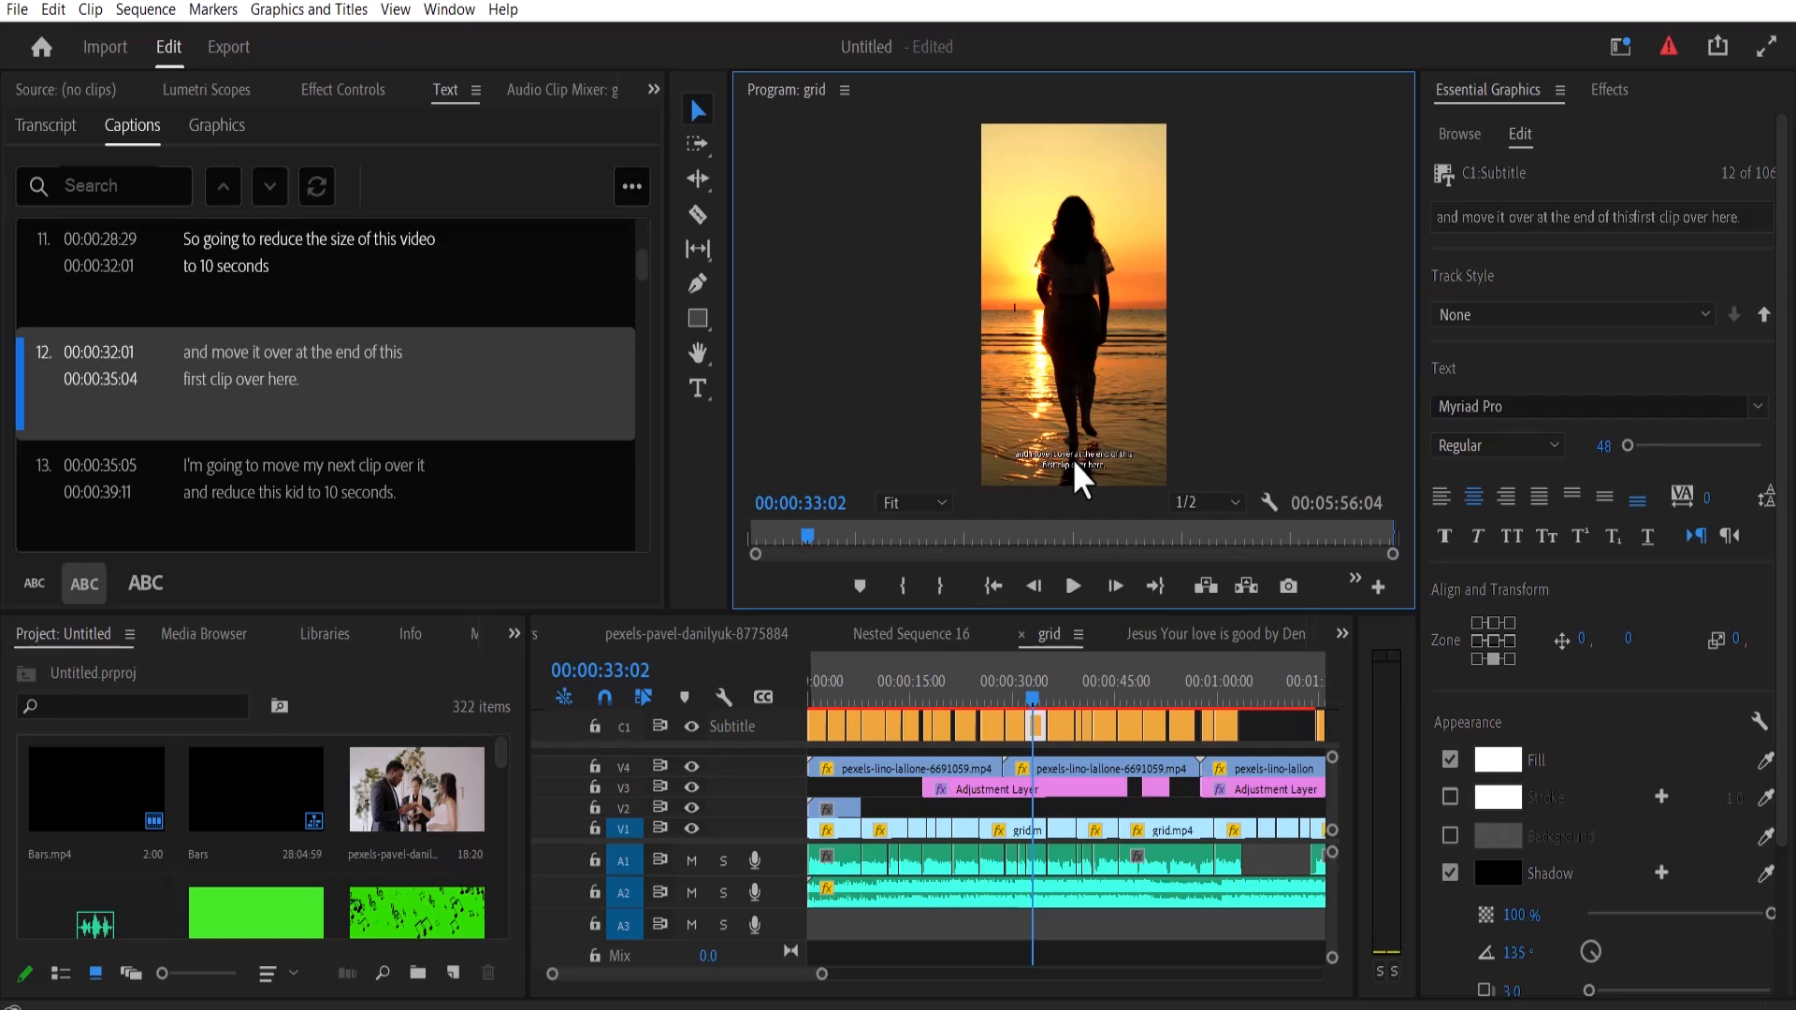
# Step: Return to the sequence start, select the first caption and keep the text layer background fill mode on Per-Line
pyautogui.press('Home')
pyautogui.click(818, 735)
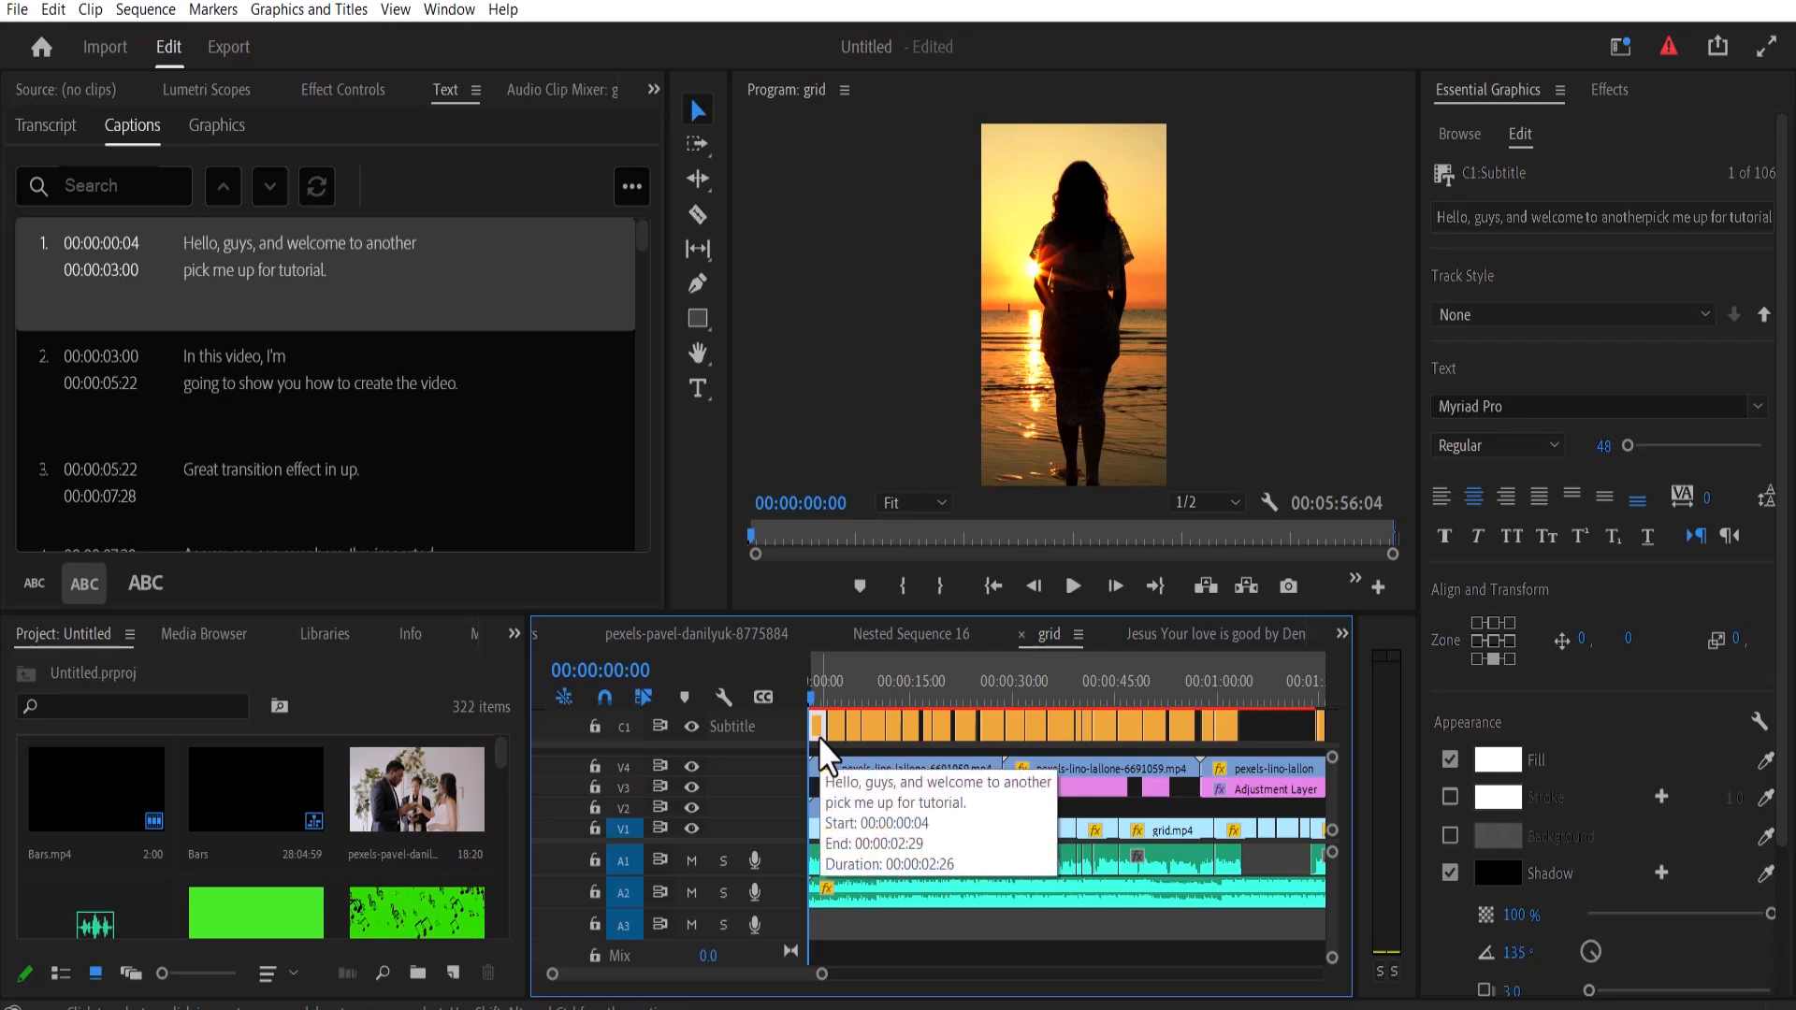
pyautogui.click(1558, 92)
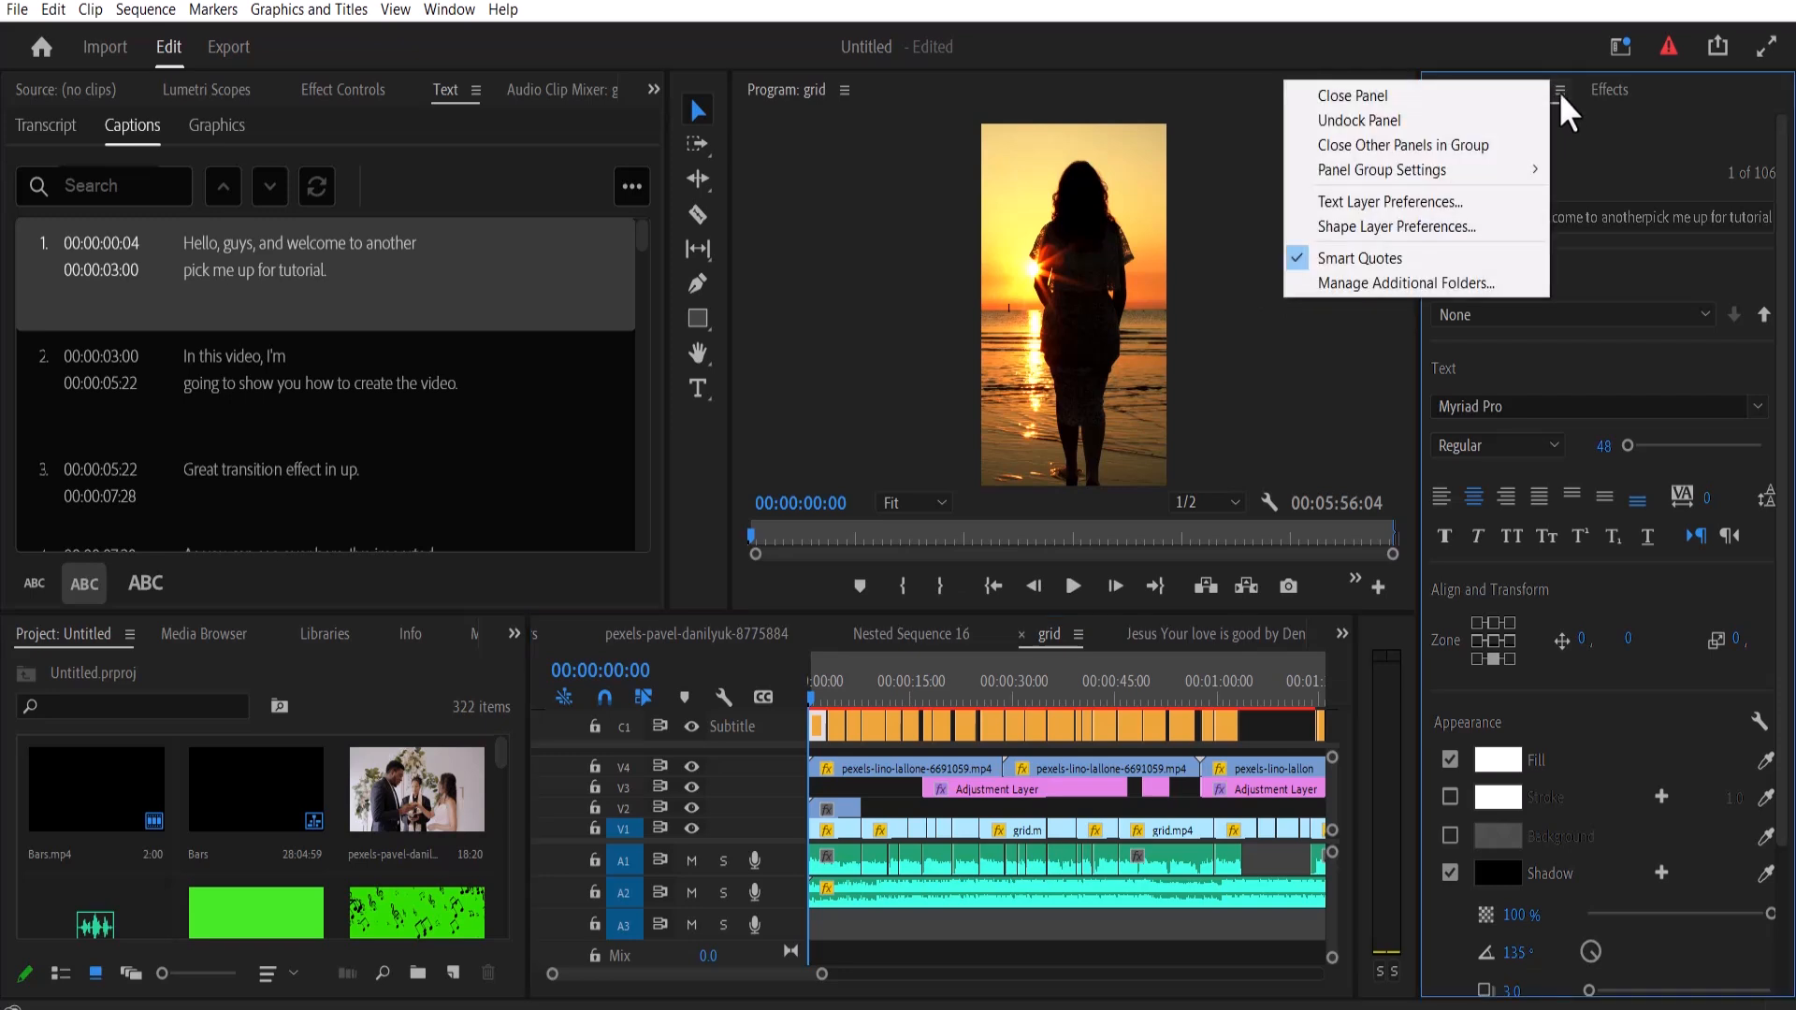
pyautogui.click(1375, 201)
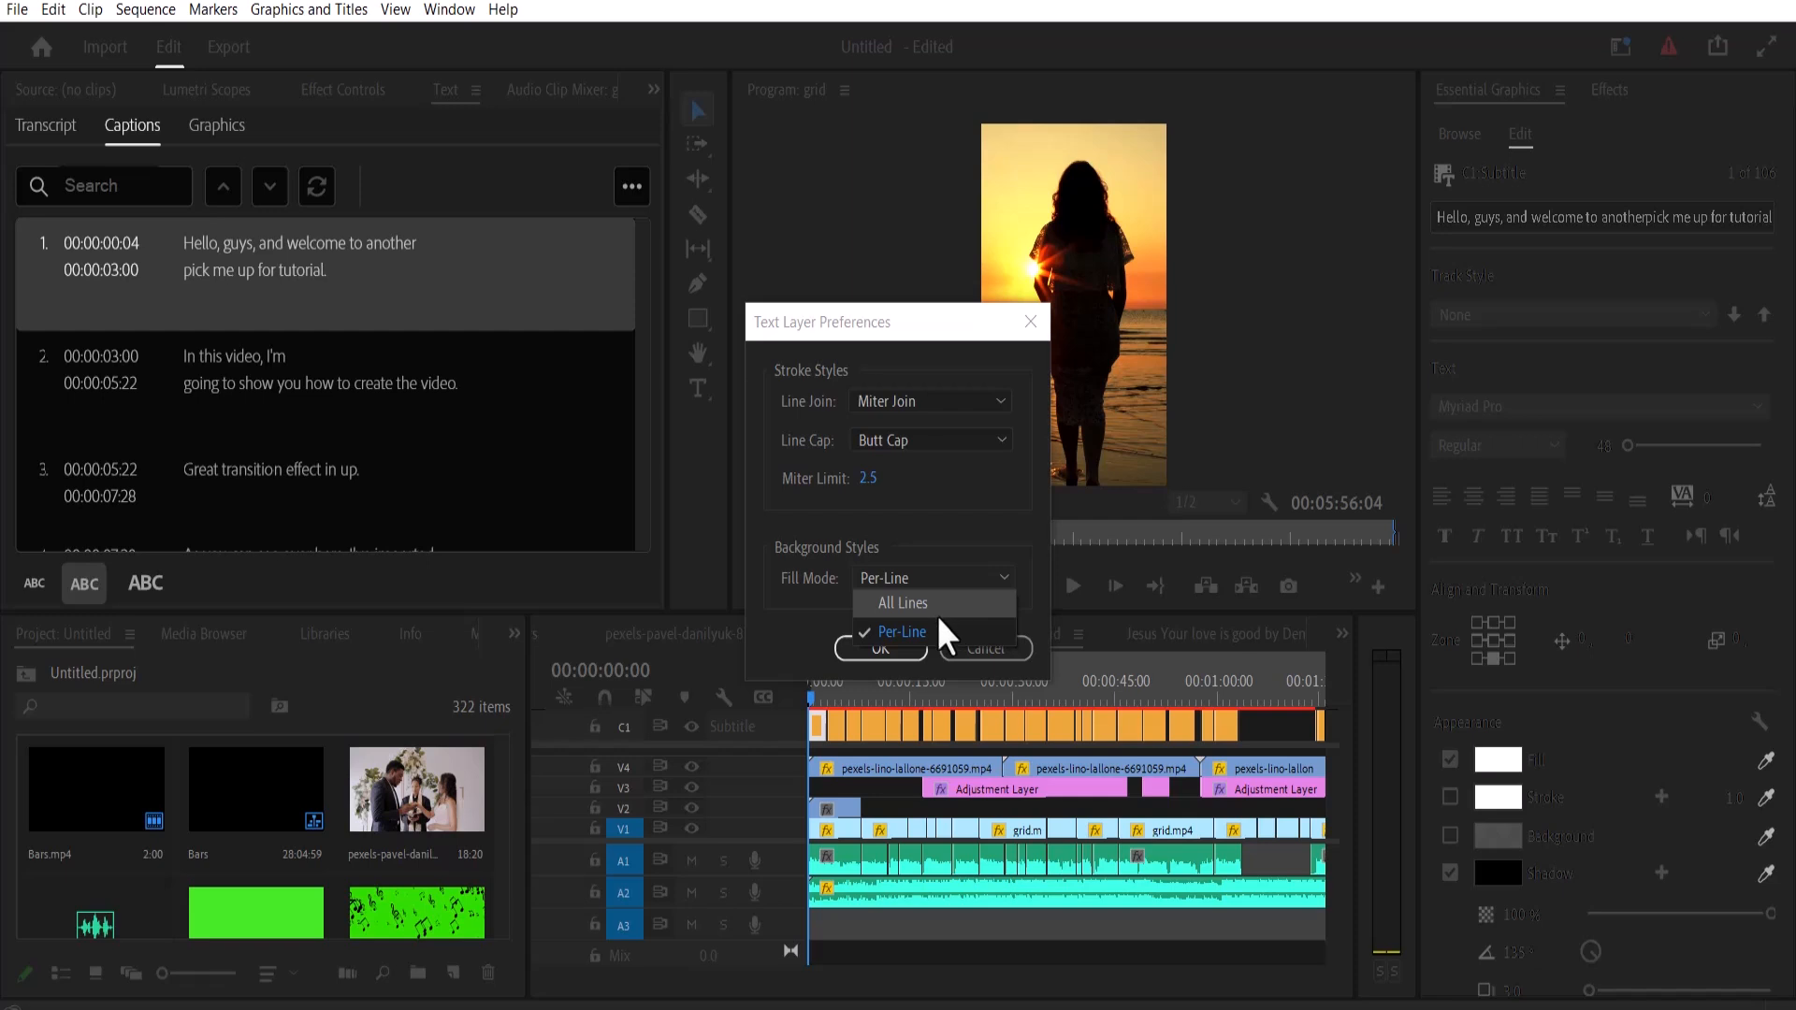
pyautogui.click(930, 630)
pyautogui.click(881, 648)
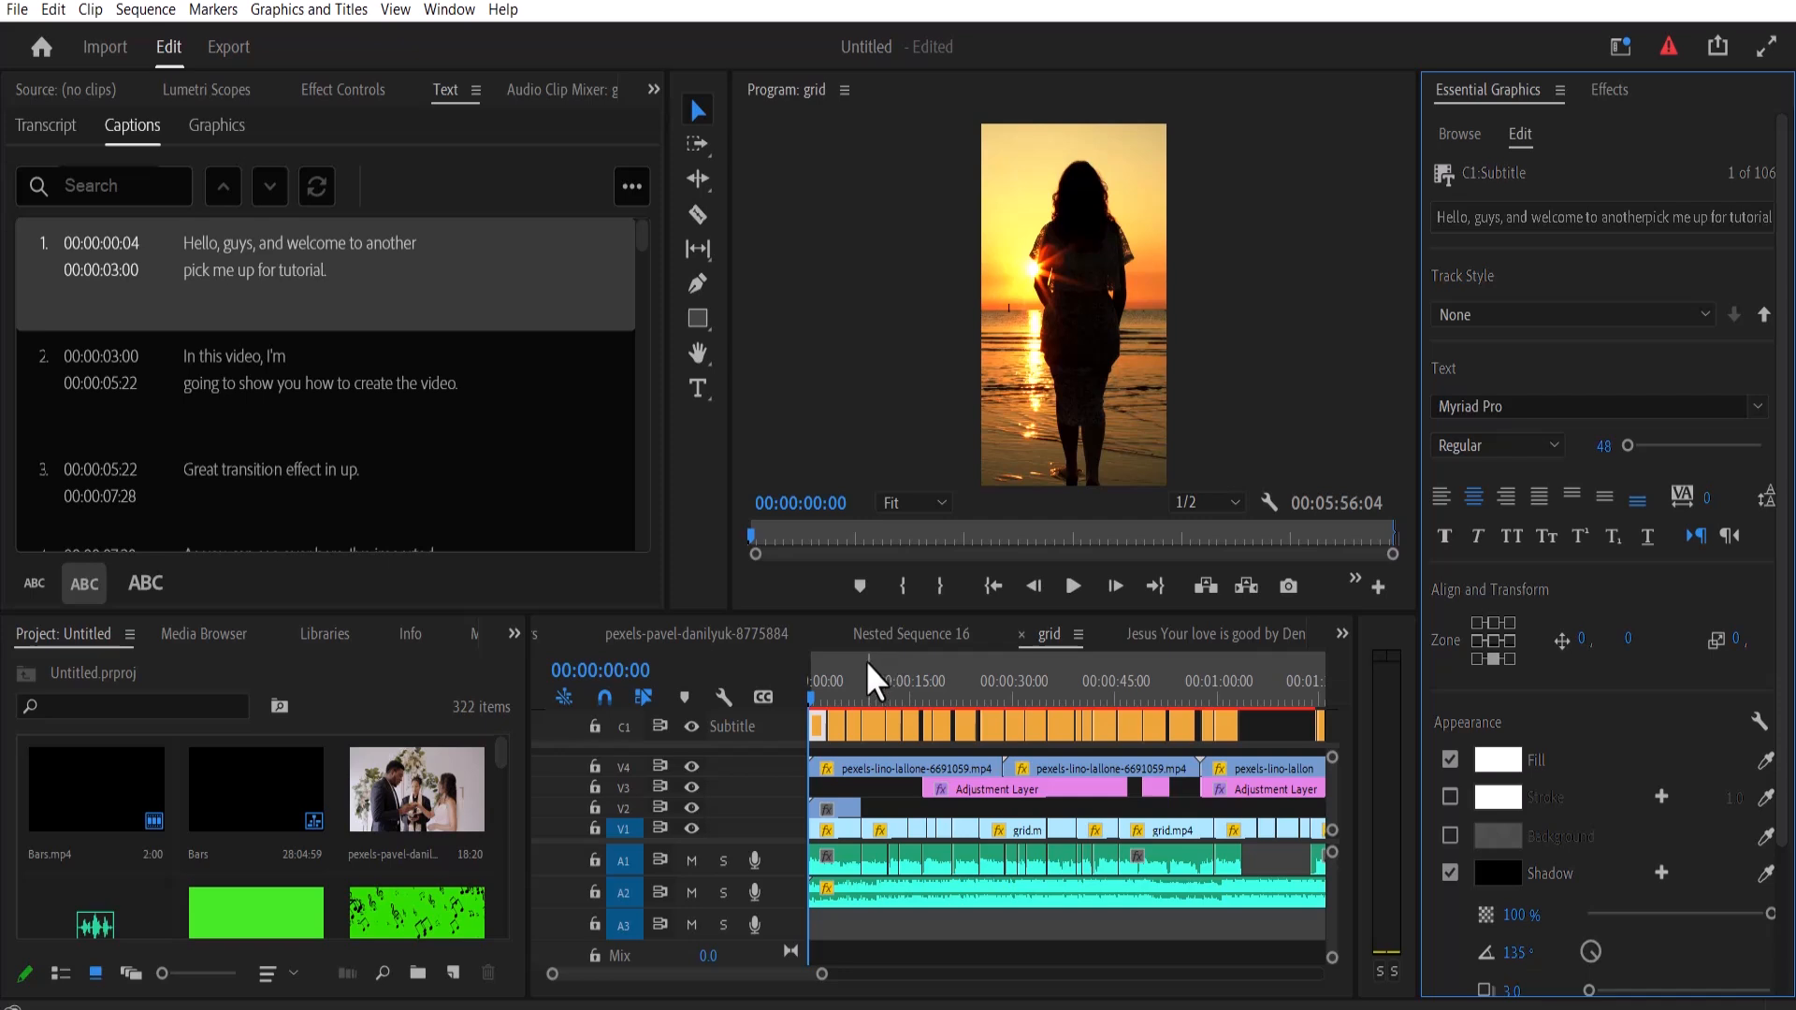
# Step: Set the first caption's font to Montserrat Bold and move the playhead to 00:00:01:01 to preview it
pyautogui.click(812, 722)
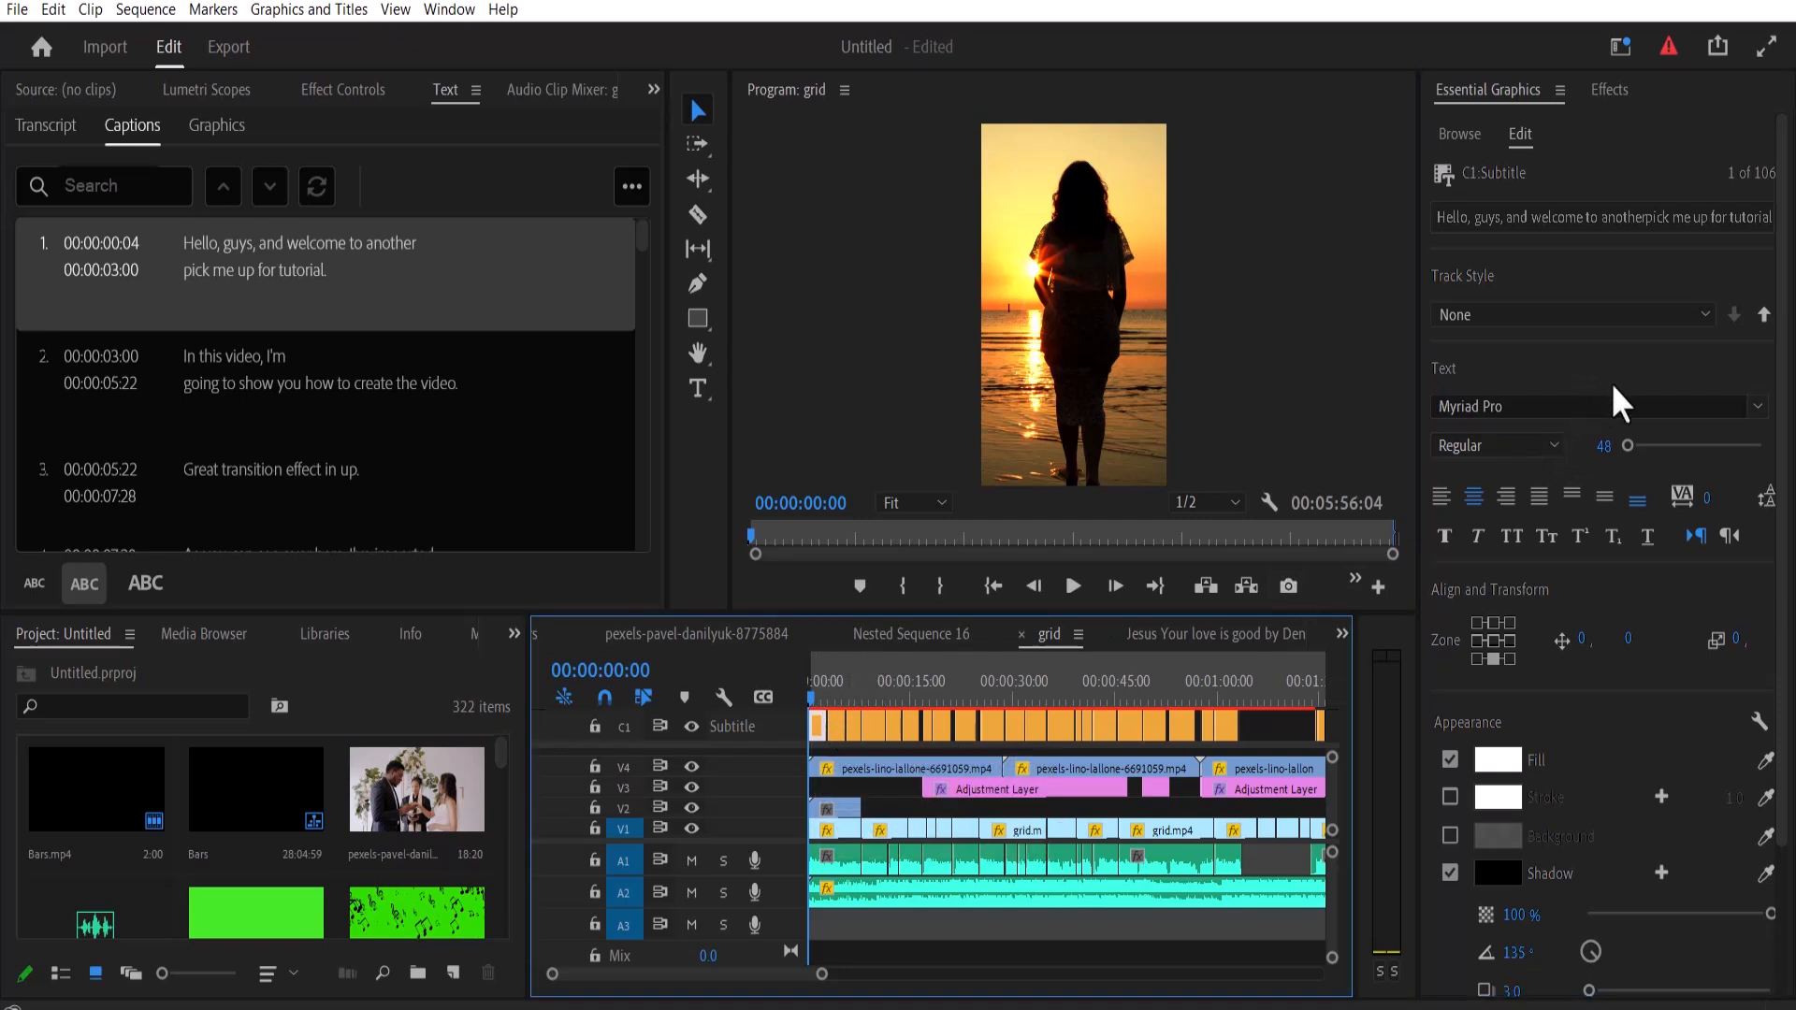
pyautogui.click(1605, 406)
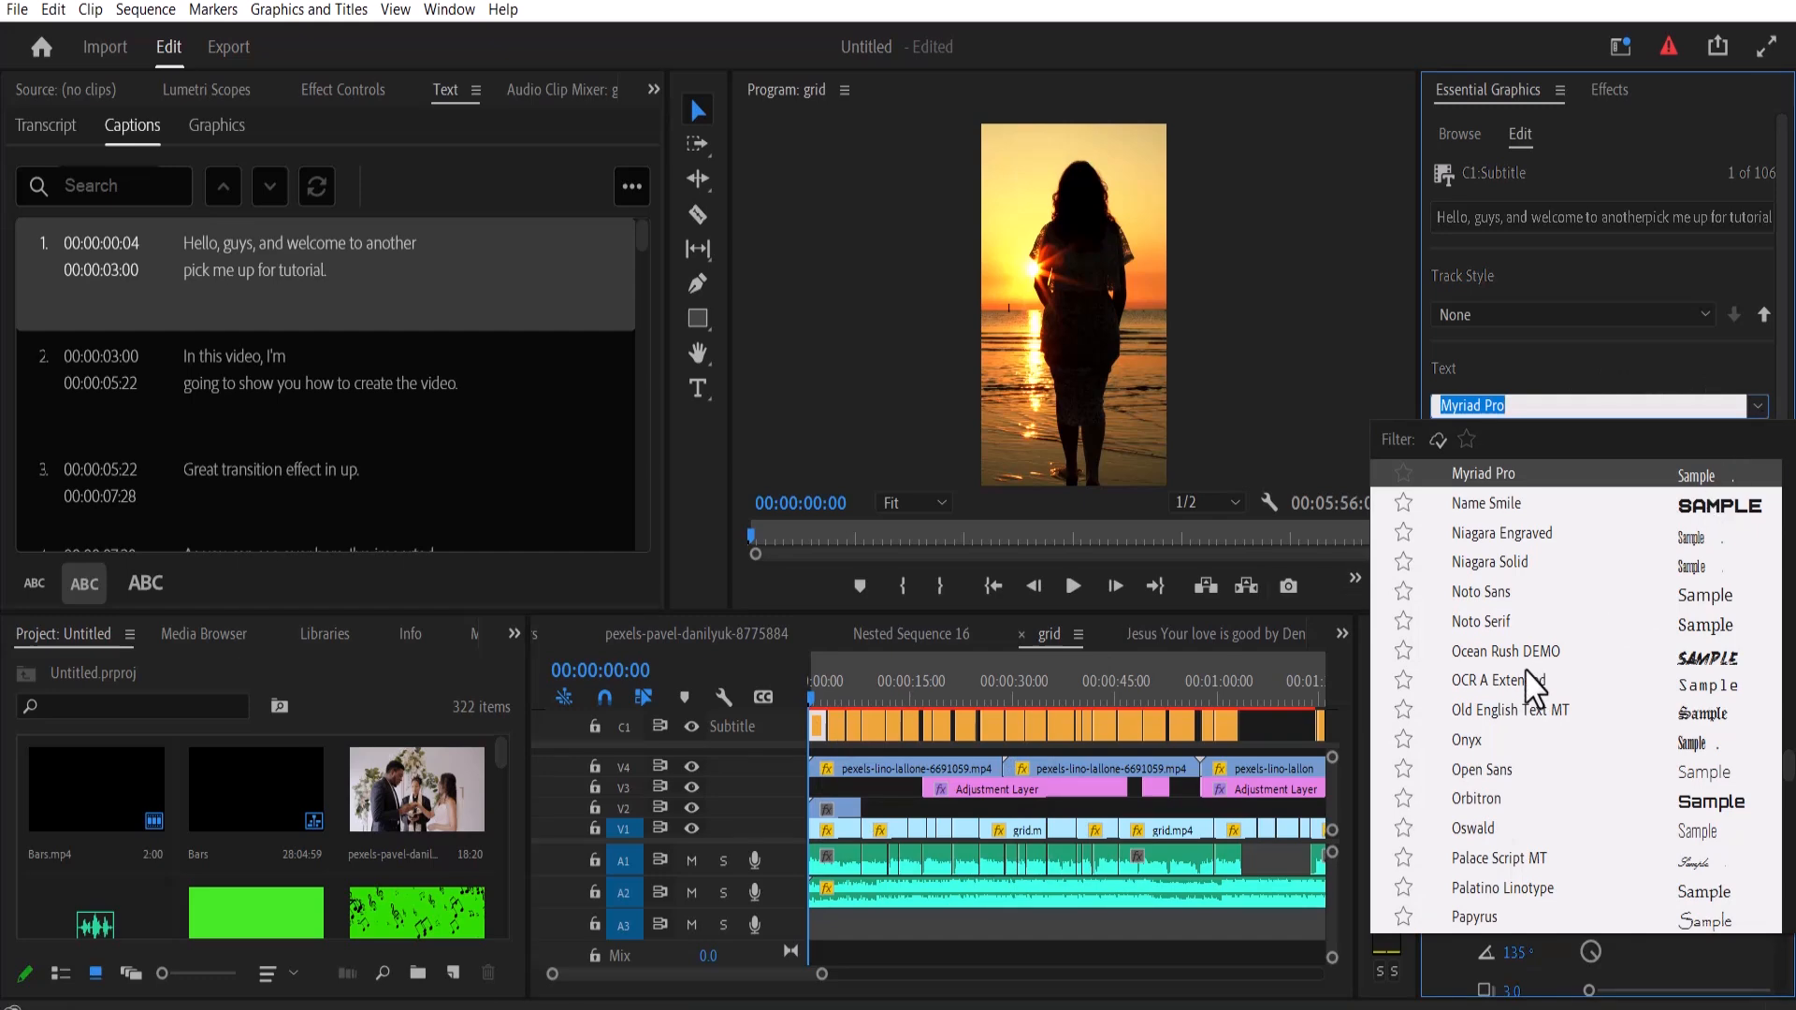
pyautogui.scroll(3, 1534, 688)
pyautogui.click(1492, 505)
pyautogui.click(1497, 445)
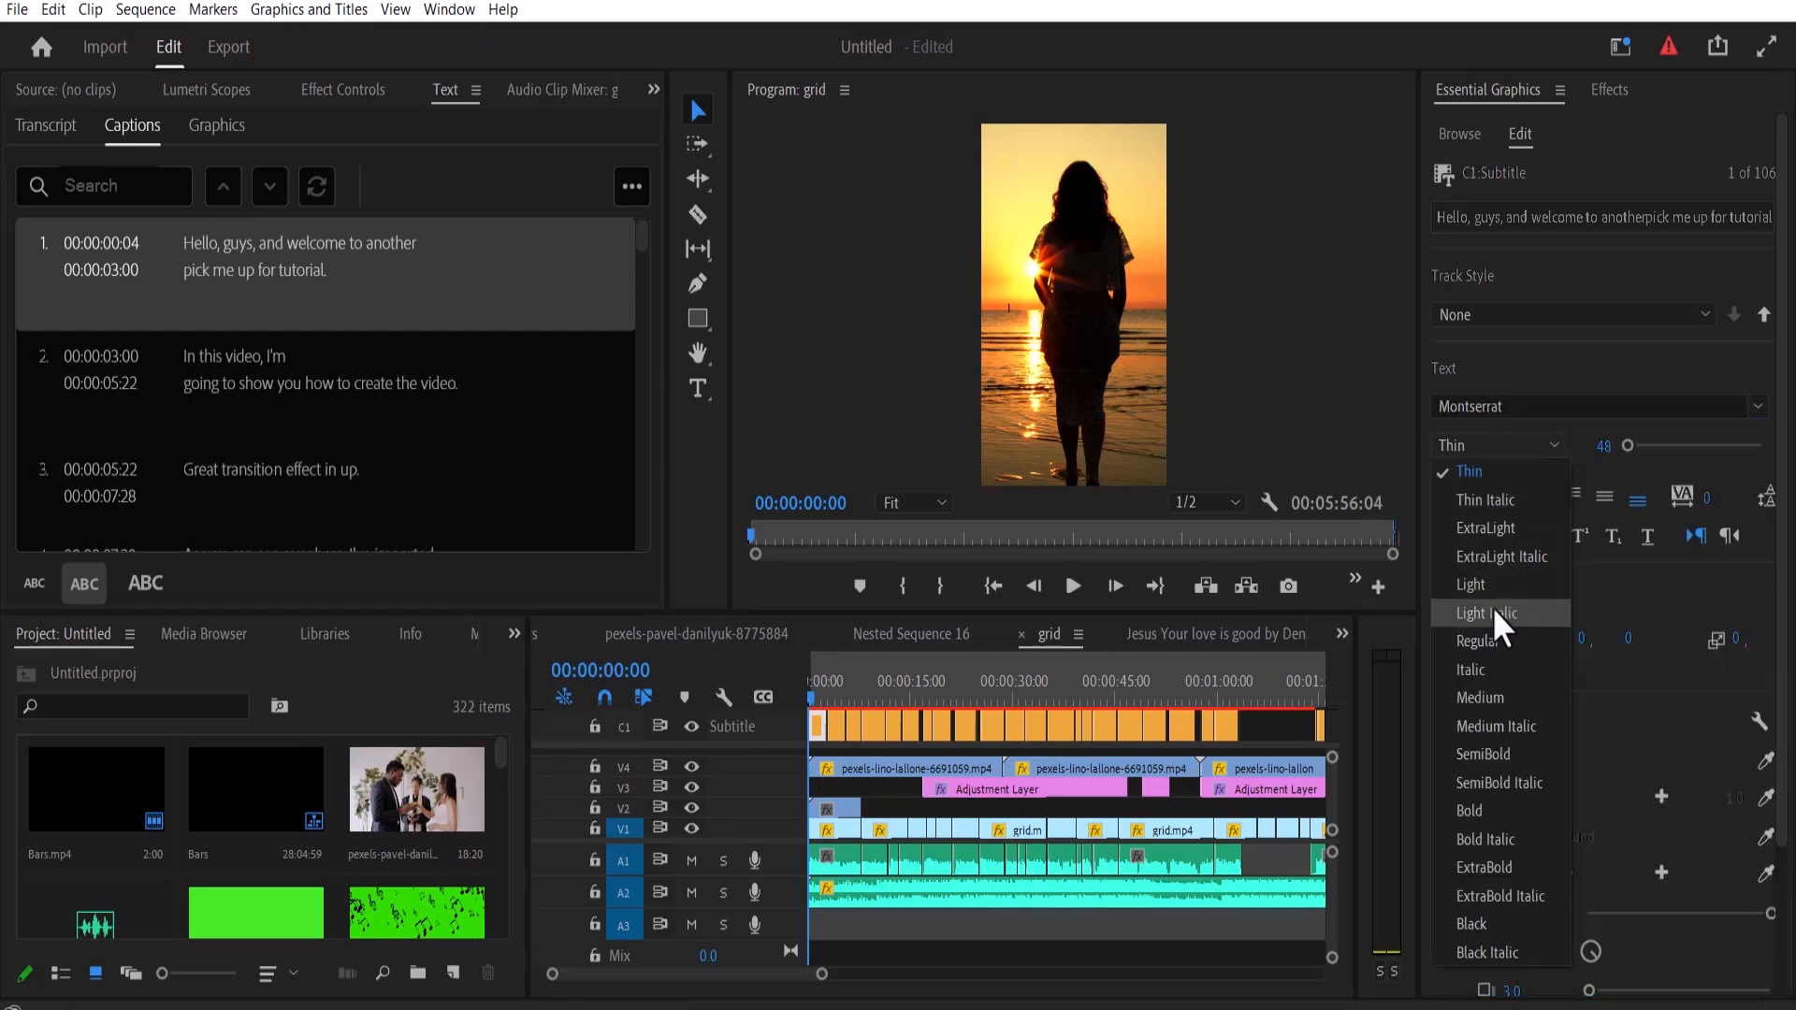
pyautogui.click(1484, 812)
pyautogui.click(816, 694)
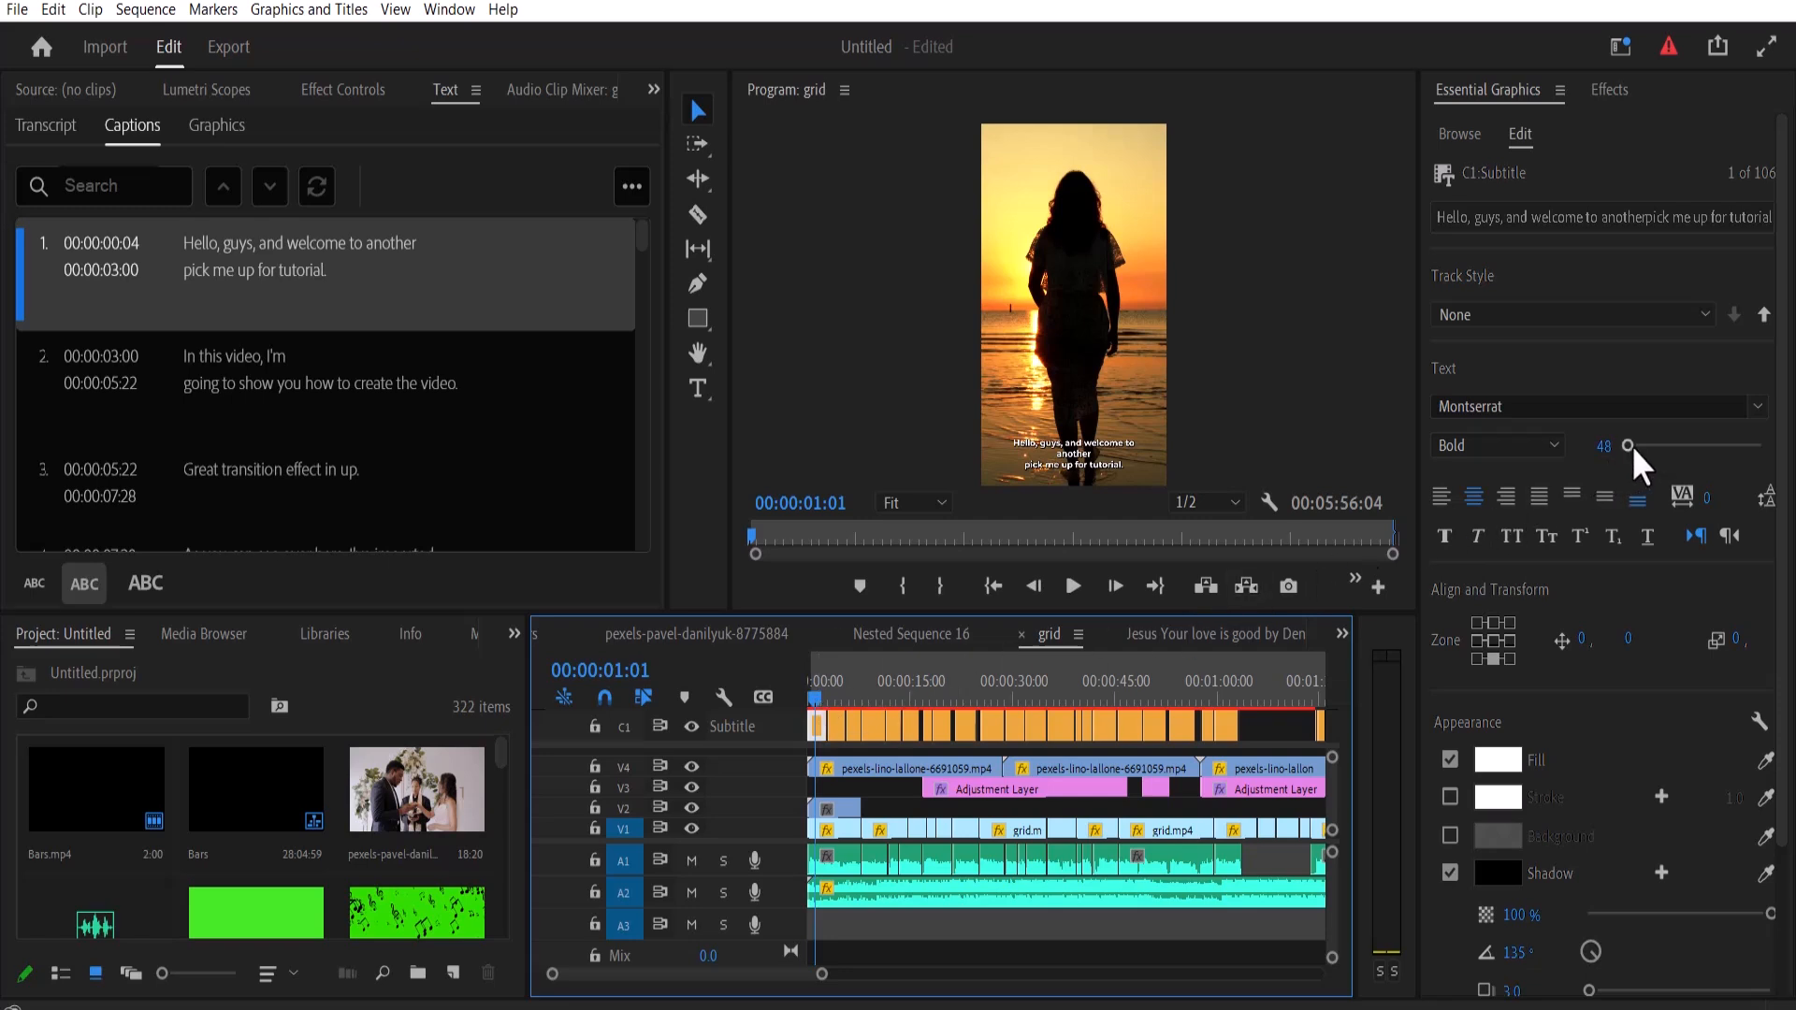
# Step: Try enlarging the caption text to size 177, and undo the size change
pyautogui.moveTo(1633, 445); pyautogui.dragTo(1637, 446)
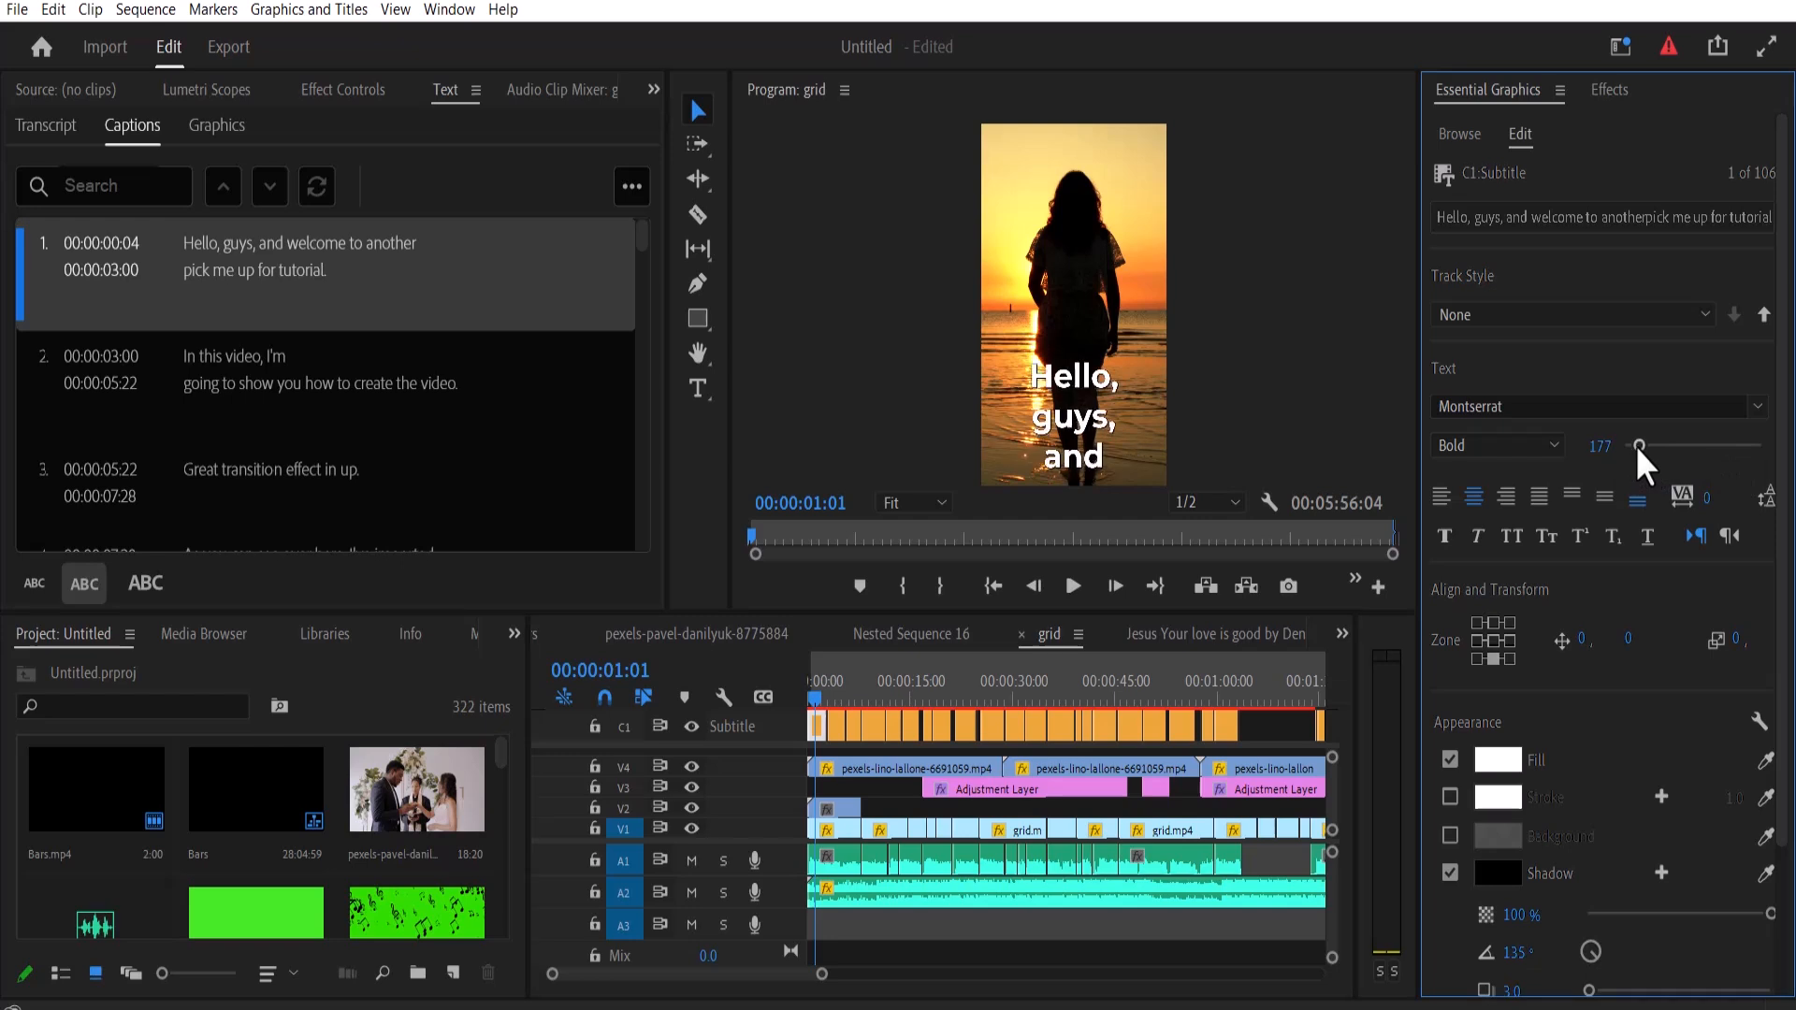
pyautogui.hotkey('ctrl', 'z')
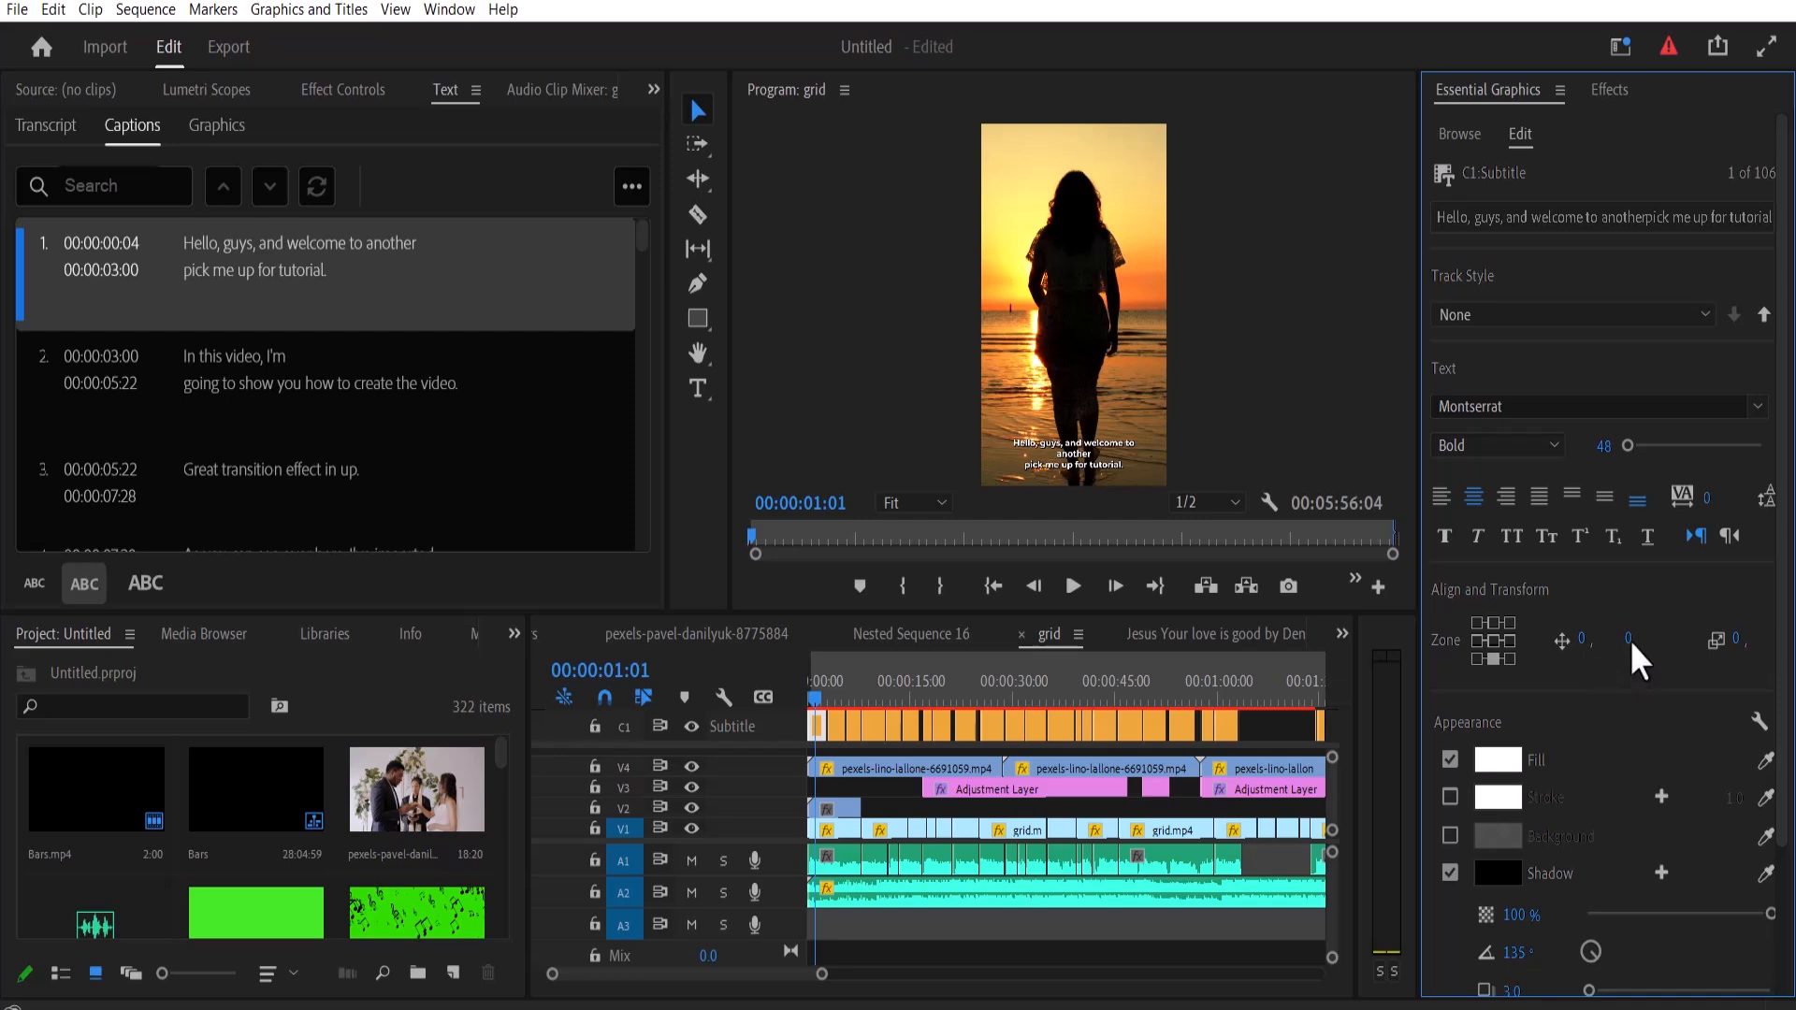
# Step: Raise the caption text in the frame by setting its vertical position to -632
pyautogui.moveTo(1629, 640); pyautogui.dragTo(1603, 890)
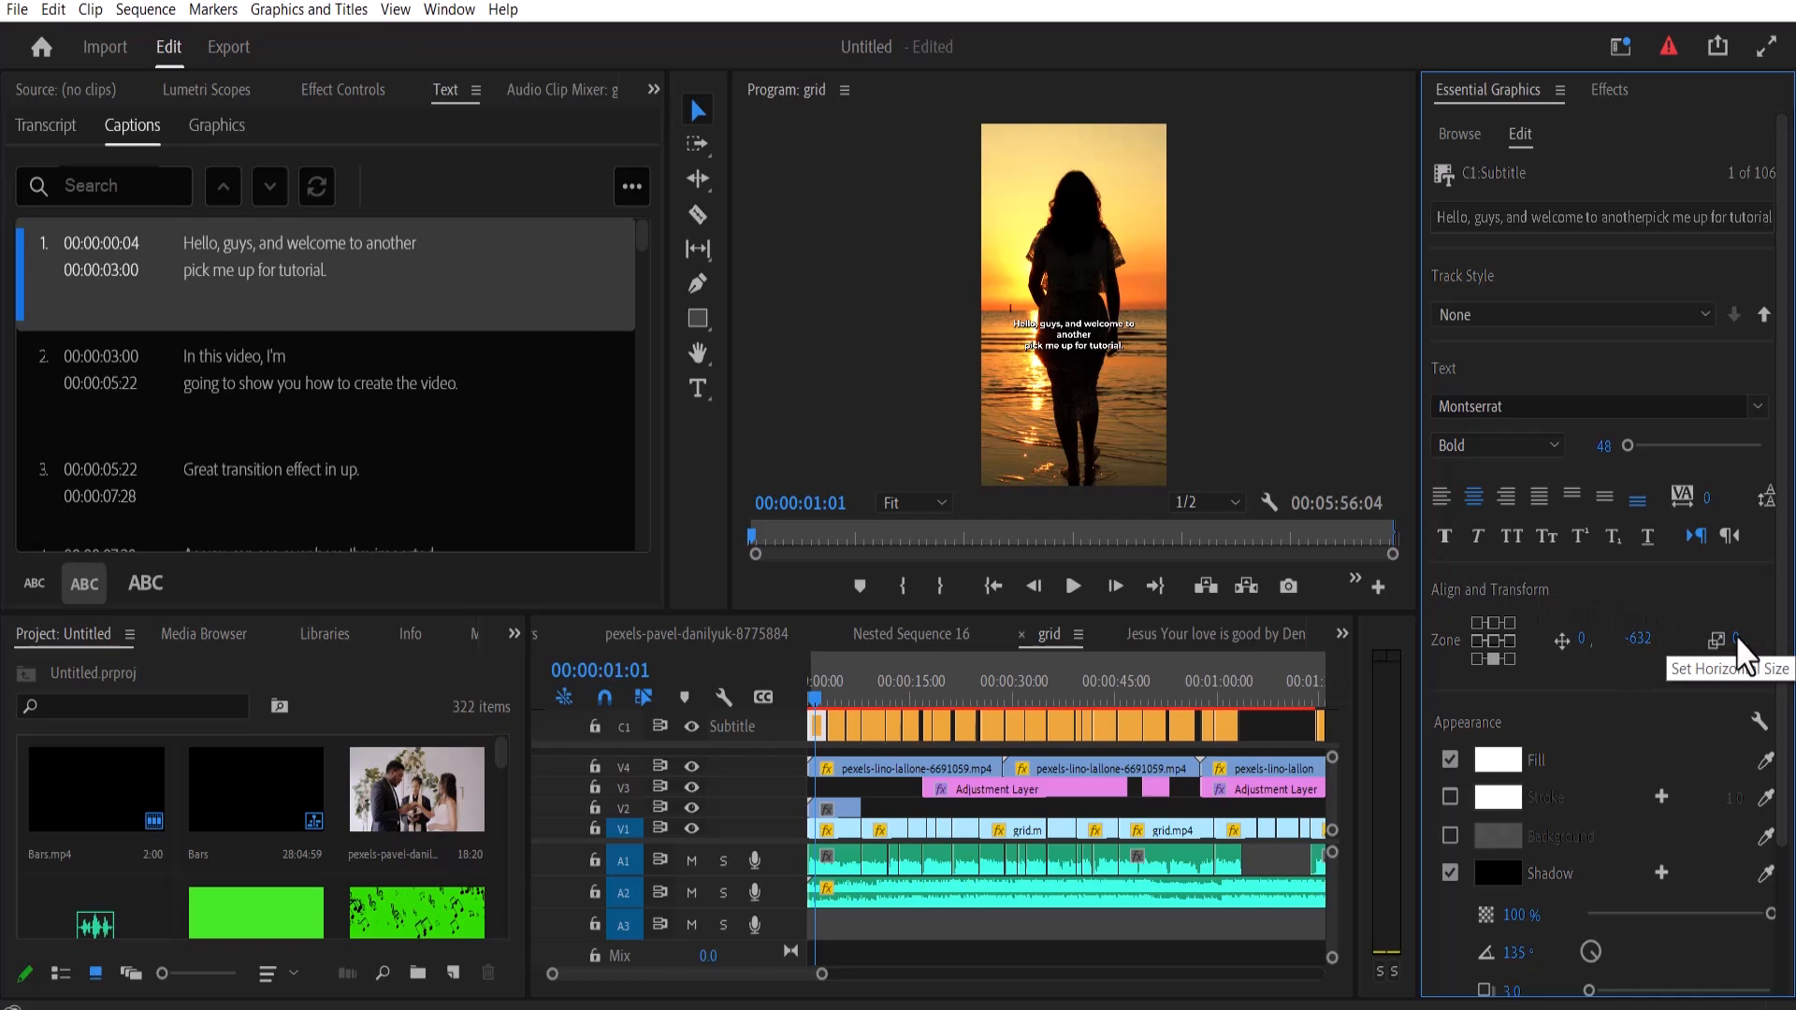
# Step: Widen the first caption's text box to 162 and add a background with 100% opacity and size 20.3
pyautogui.moveTo(1737, 639); pyautogui.dragTo(1780, 613)
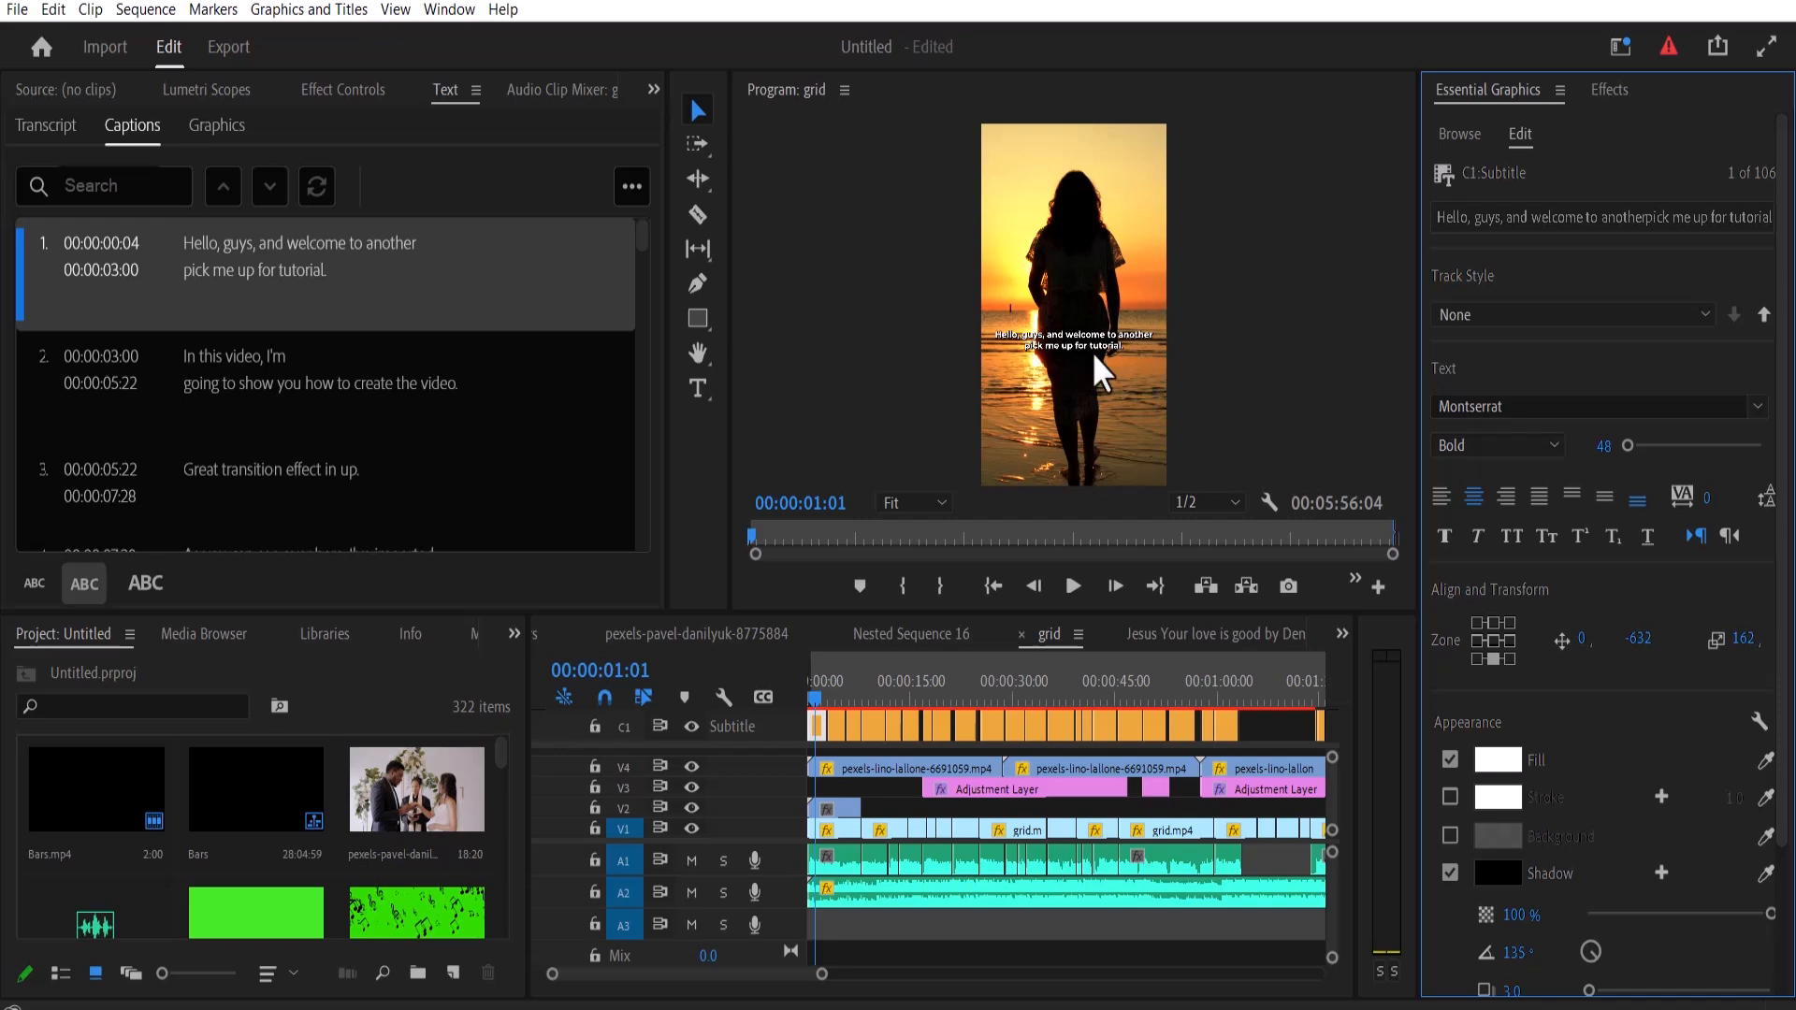
pyautogui.click(1449, 835)
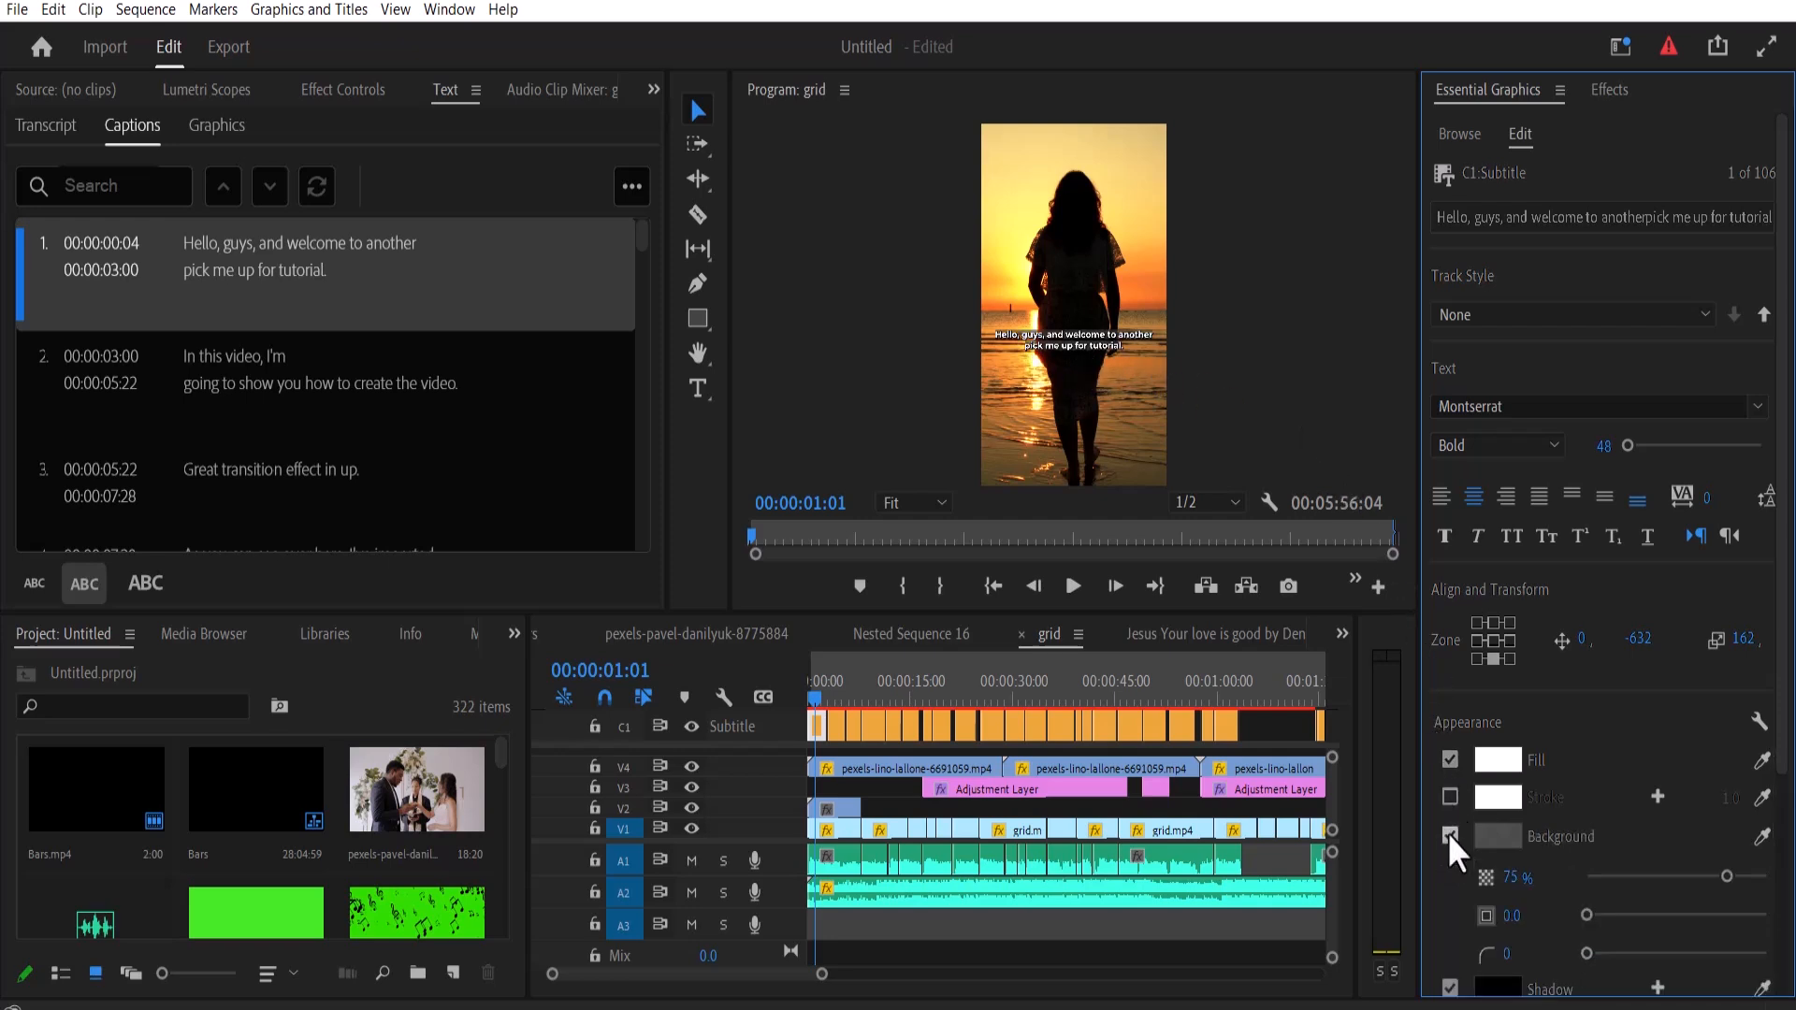
pyautogui.moveTo(1045, 639); pyautogui.dragTo(1037, 793)
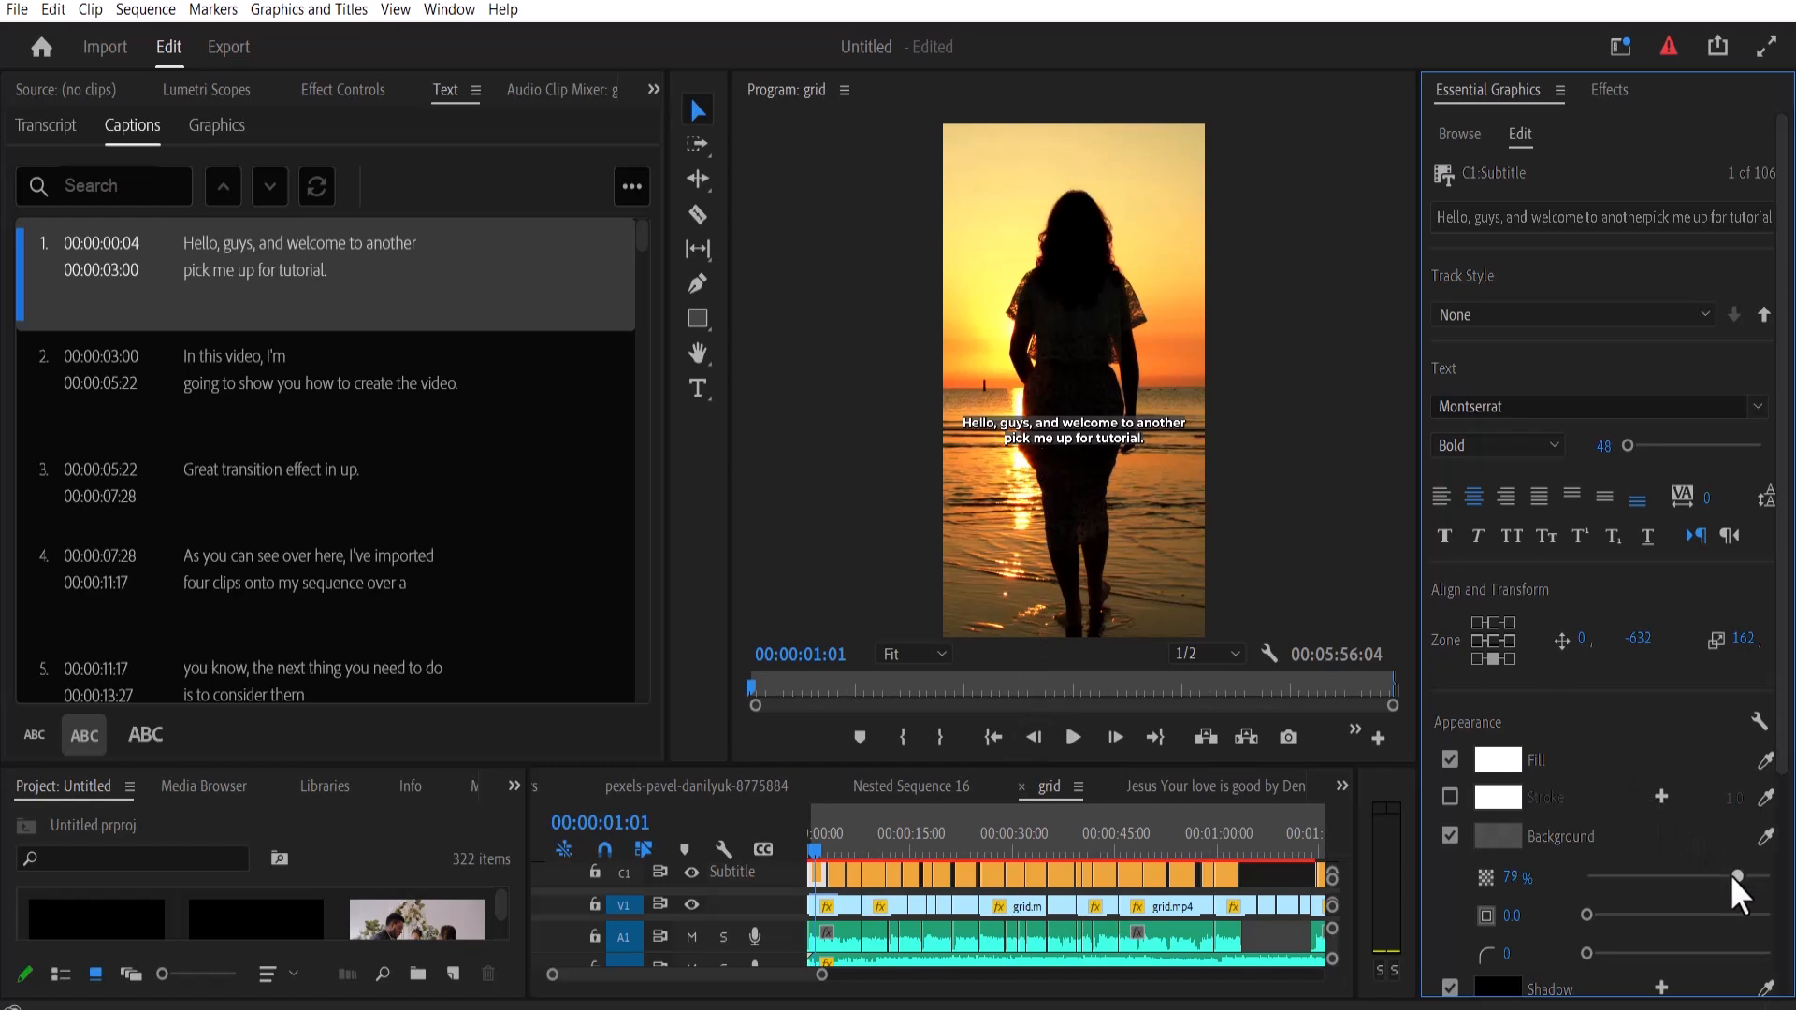
pyautogui.moveTo(1727, 875); pyautogui.dragTo(1762, 881)
pyautogui.moveTo(1593, 913); pyautogui.dragTo(1620, 906)
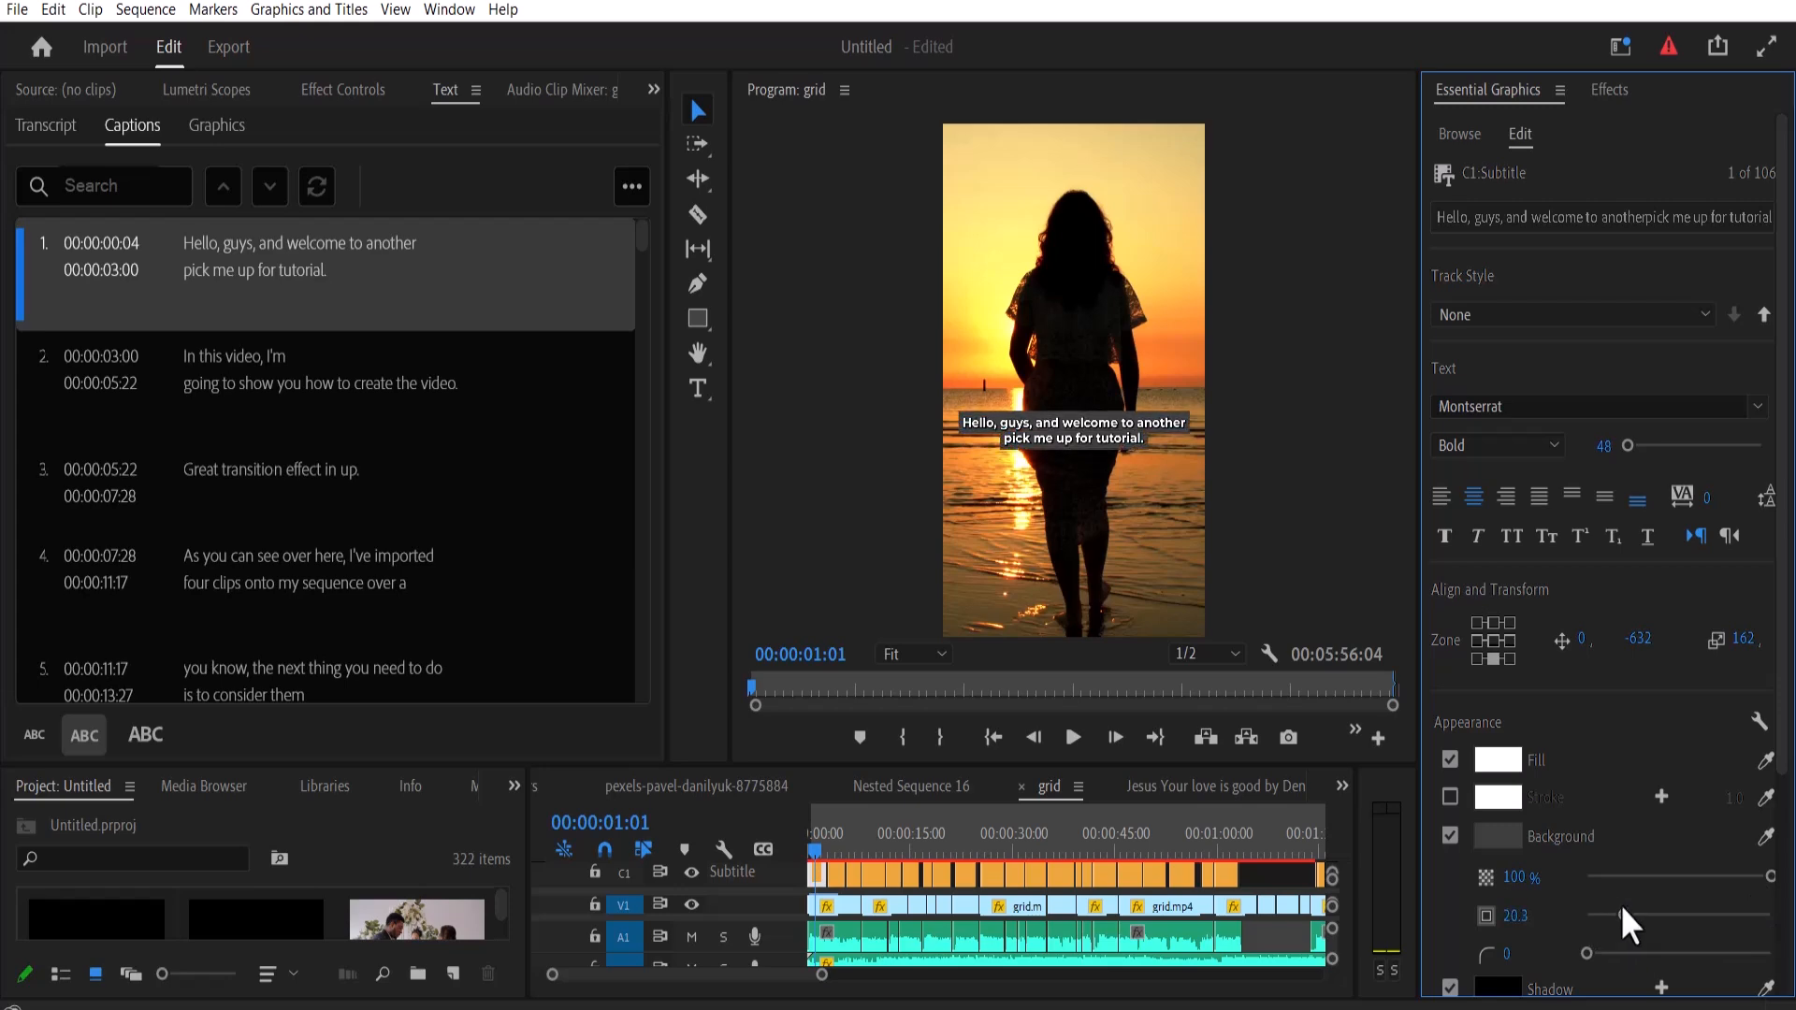
# Step: Set the caption text fill to black and turn off its shadow
pyautogui.click(1506, 765)
pyautogui.click(619, 358)
pyautogui.click(1132, 316)
pyautogui.click(1450, 989)
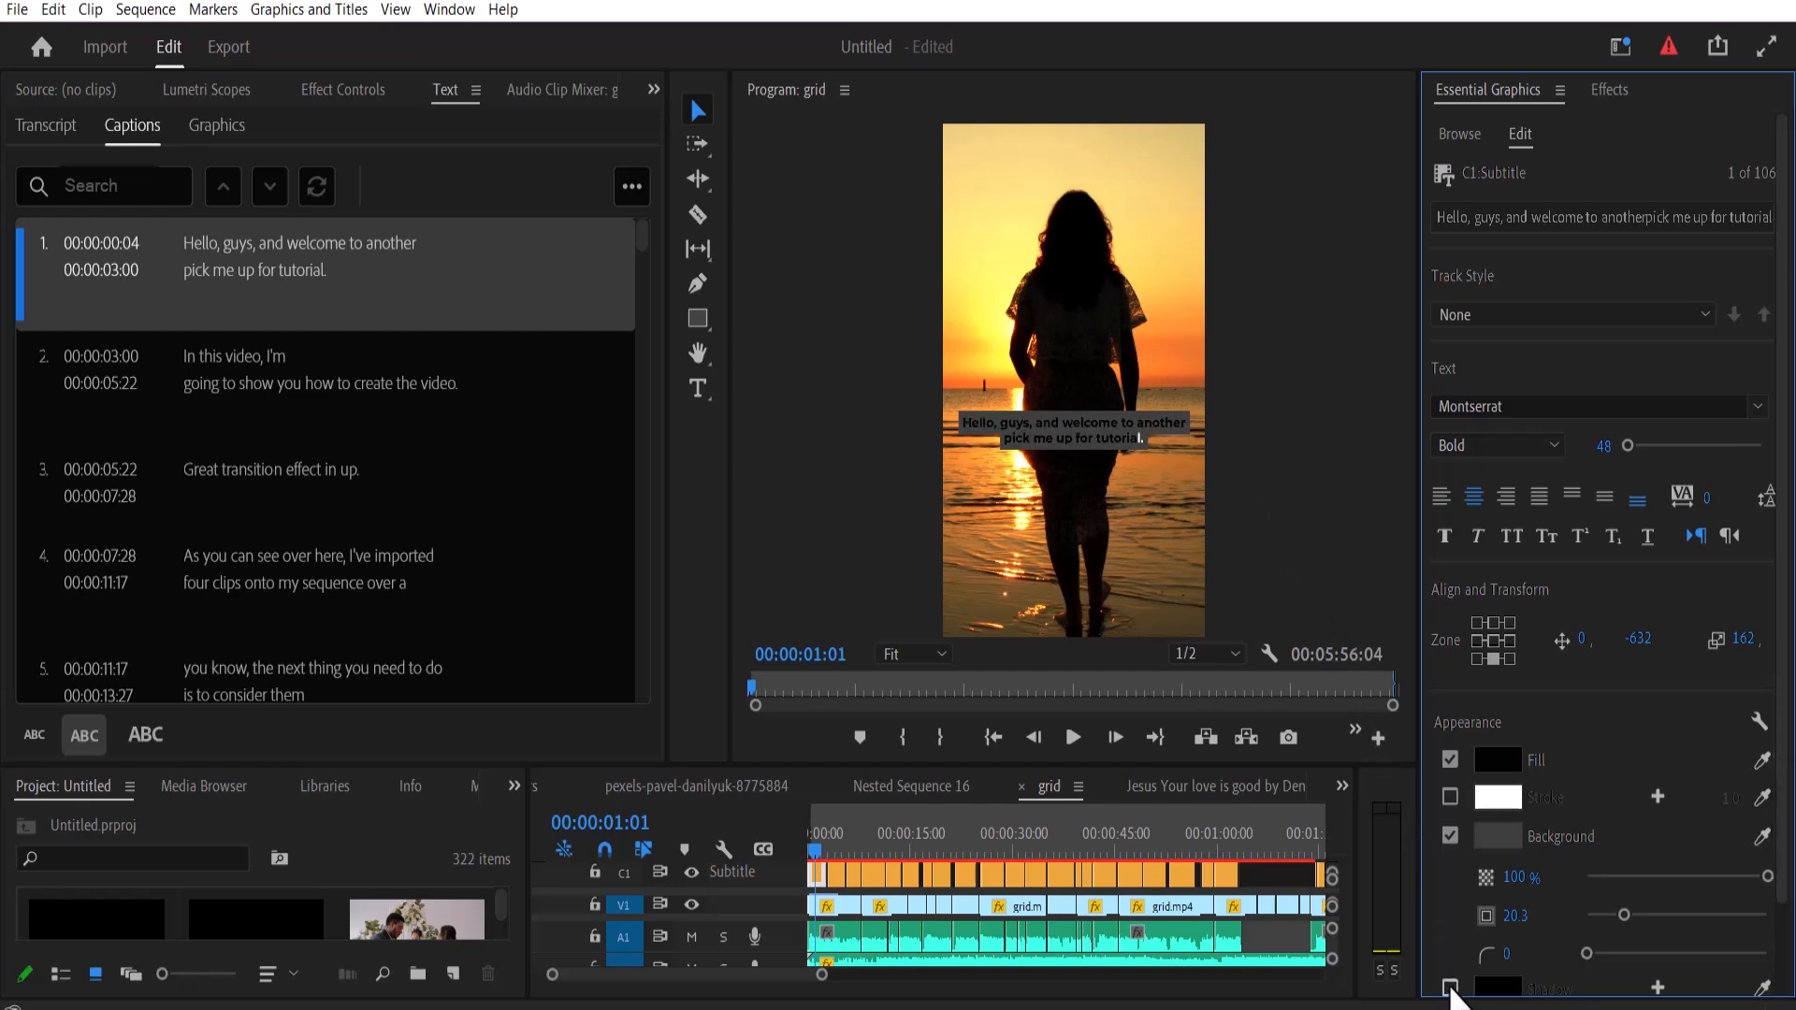
# Step: Change the caption background colour to orange-yellow
pyautogui.scroll(-2, 1609, 861)
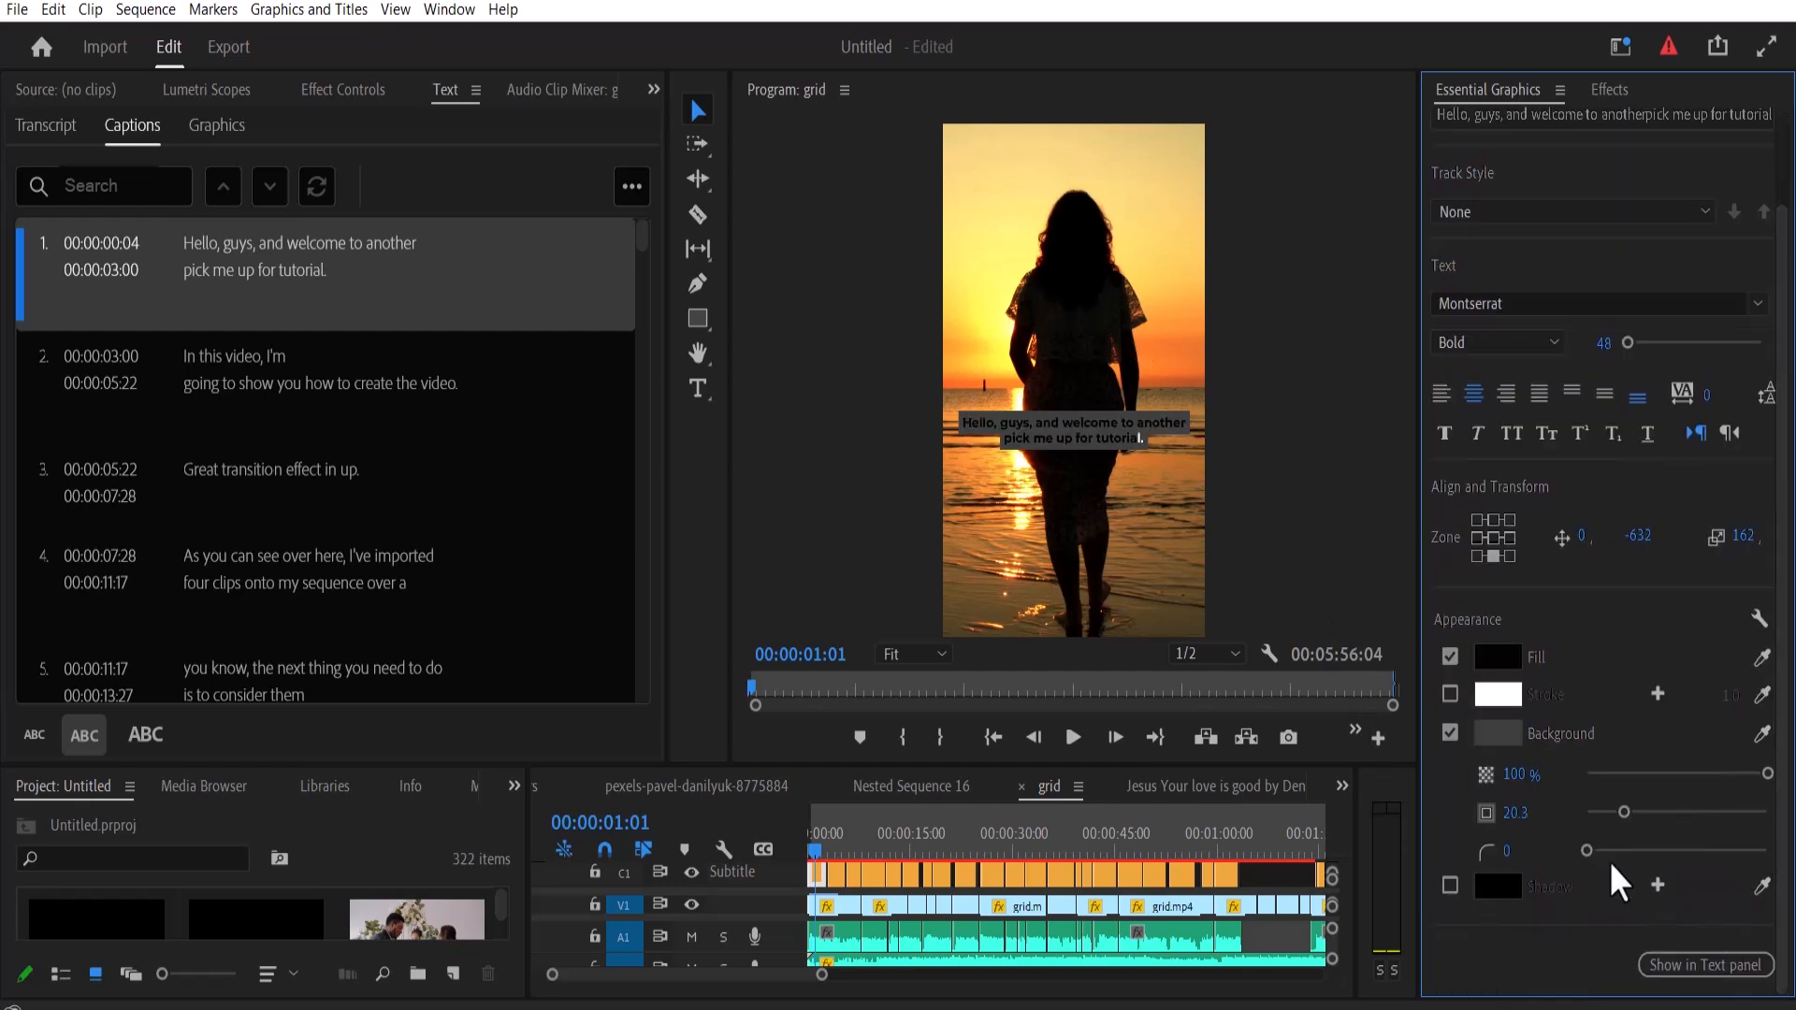
pyautogui.click(1500, 734)
pyautogui.moveTo(943, 400); pyautogui.dragTo(942, 378)
pyautogui.click(869, 642)
pyautogui.click(1132, 328)
# Step: Preview the styled caption in the maximized program monitor and restore the workspace layout
pyautogui.click(891, 401)
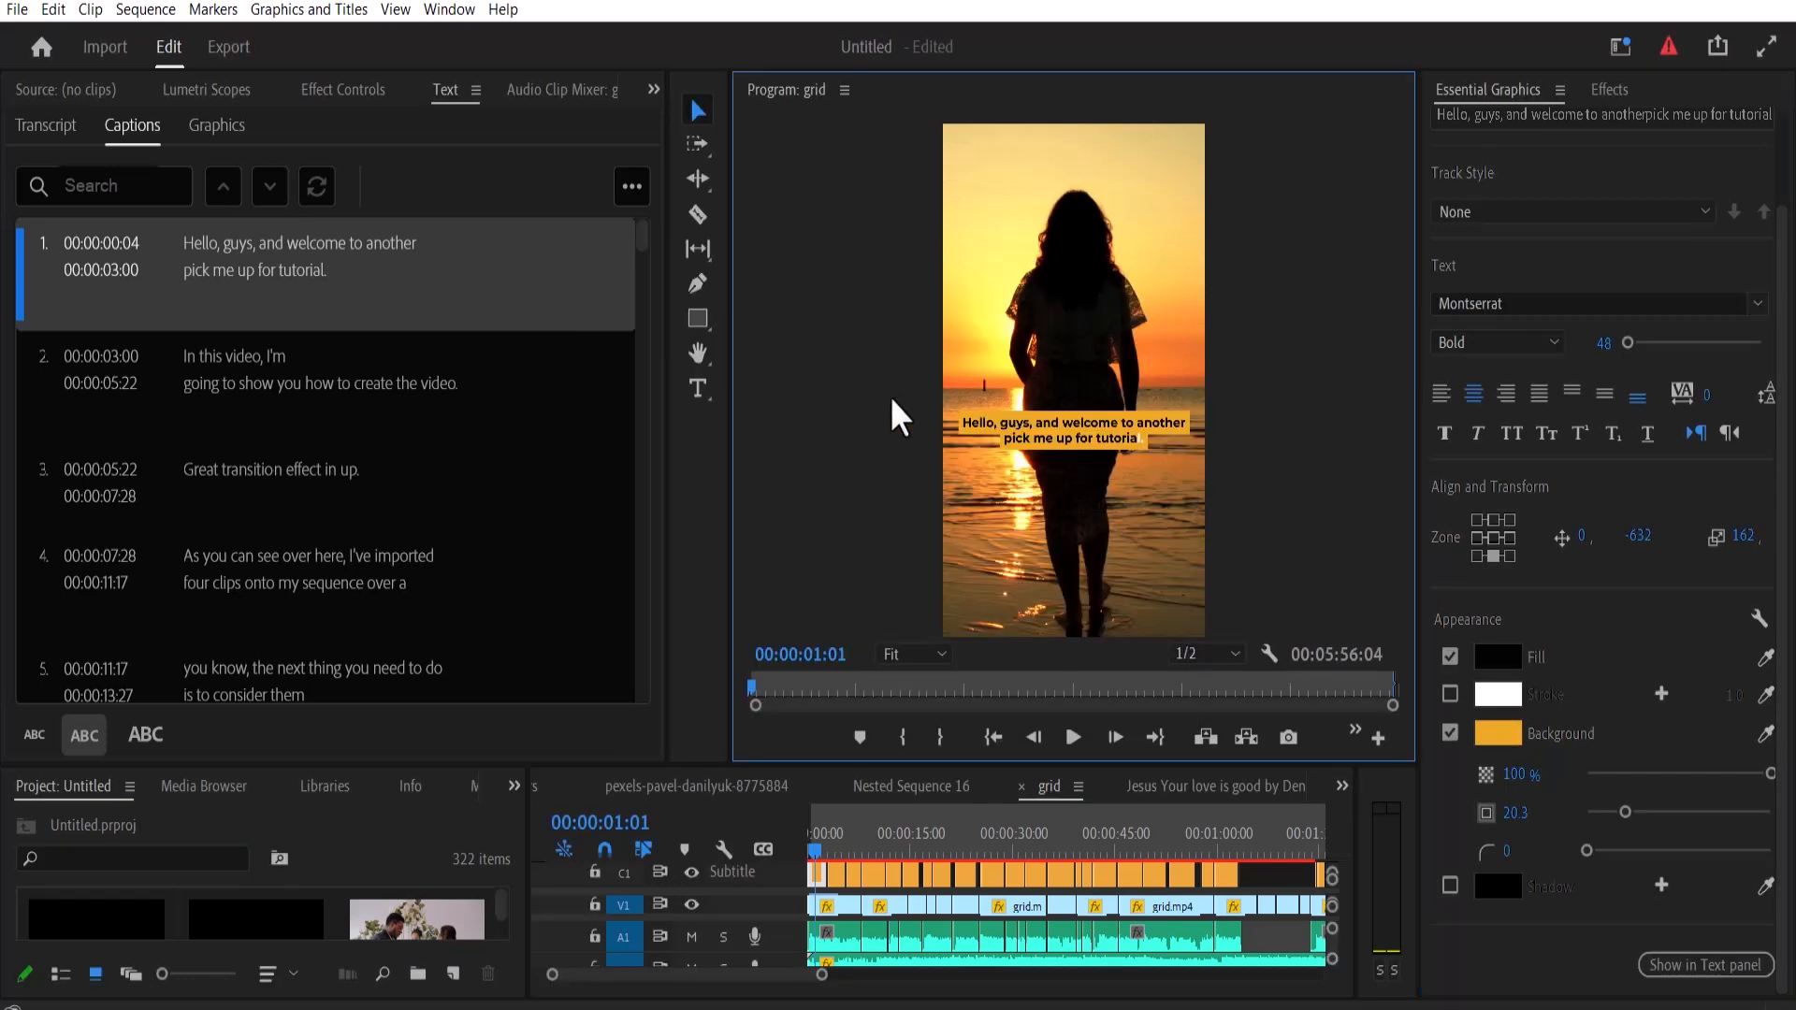
pyautogui.press('`')
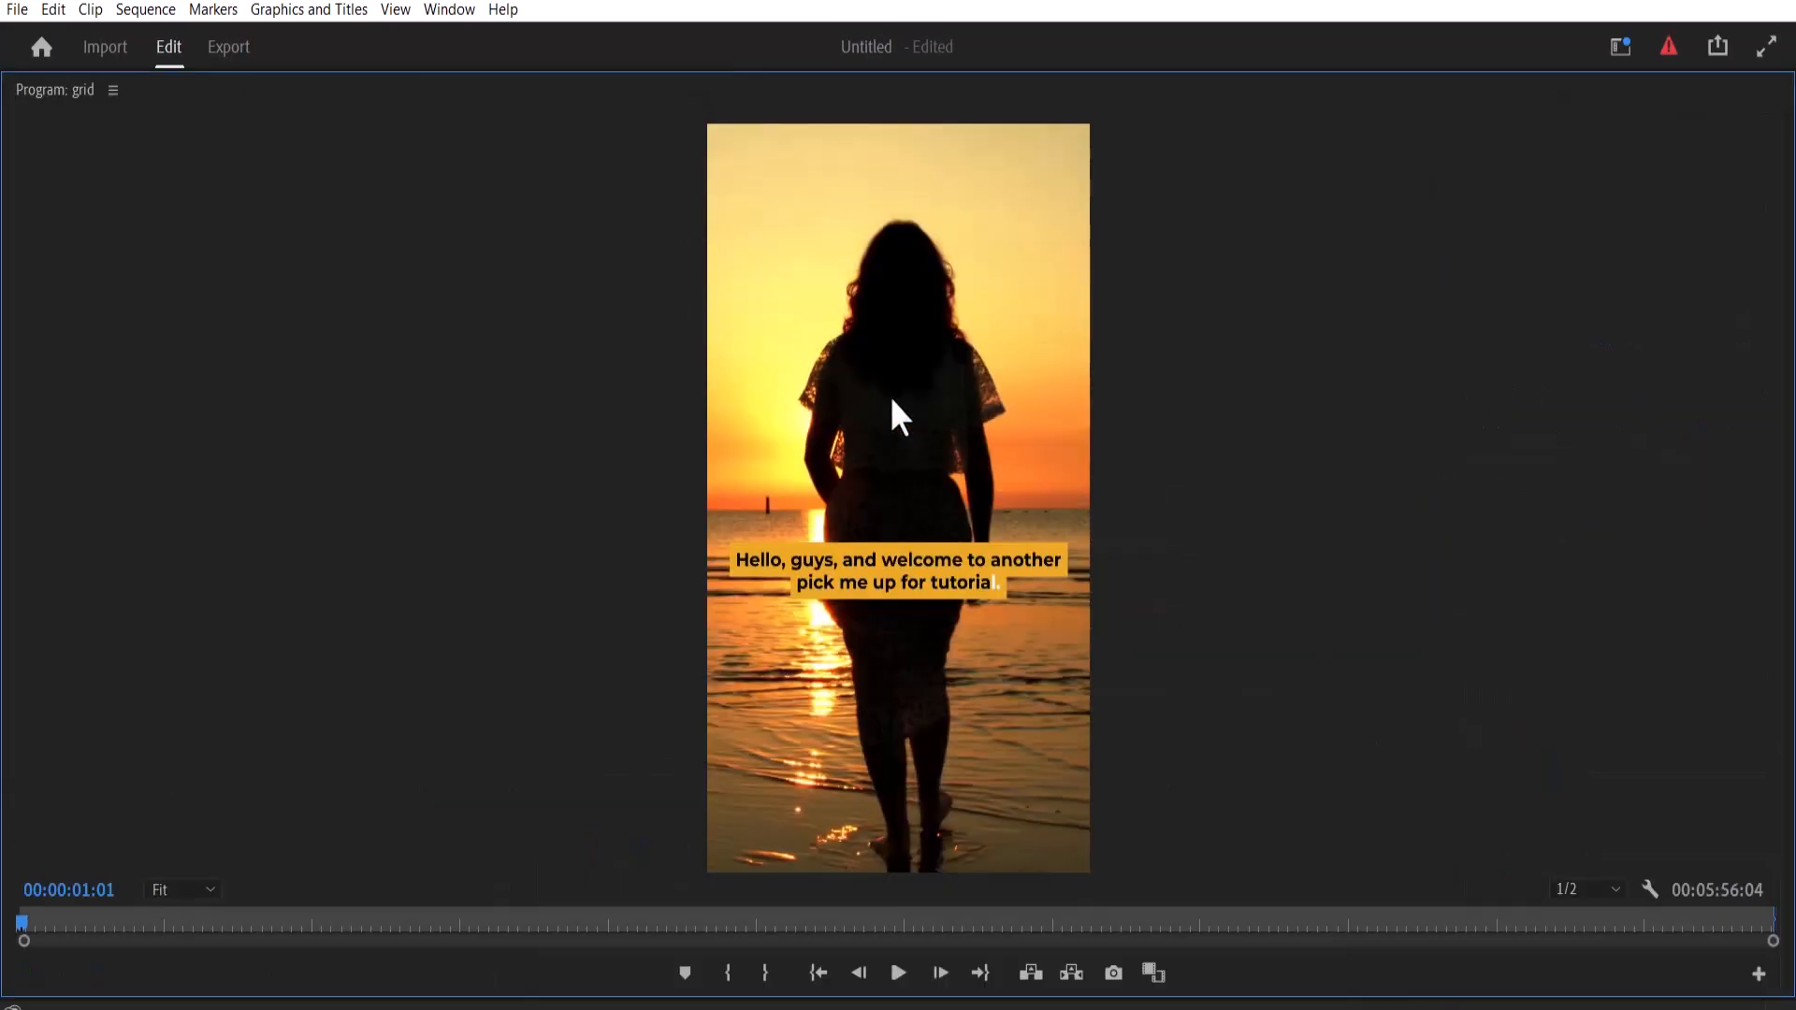
pyautogui.press('`')
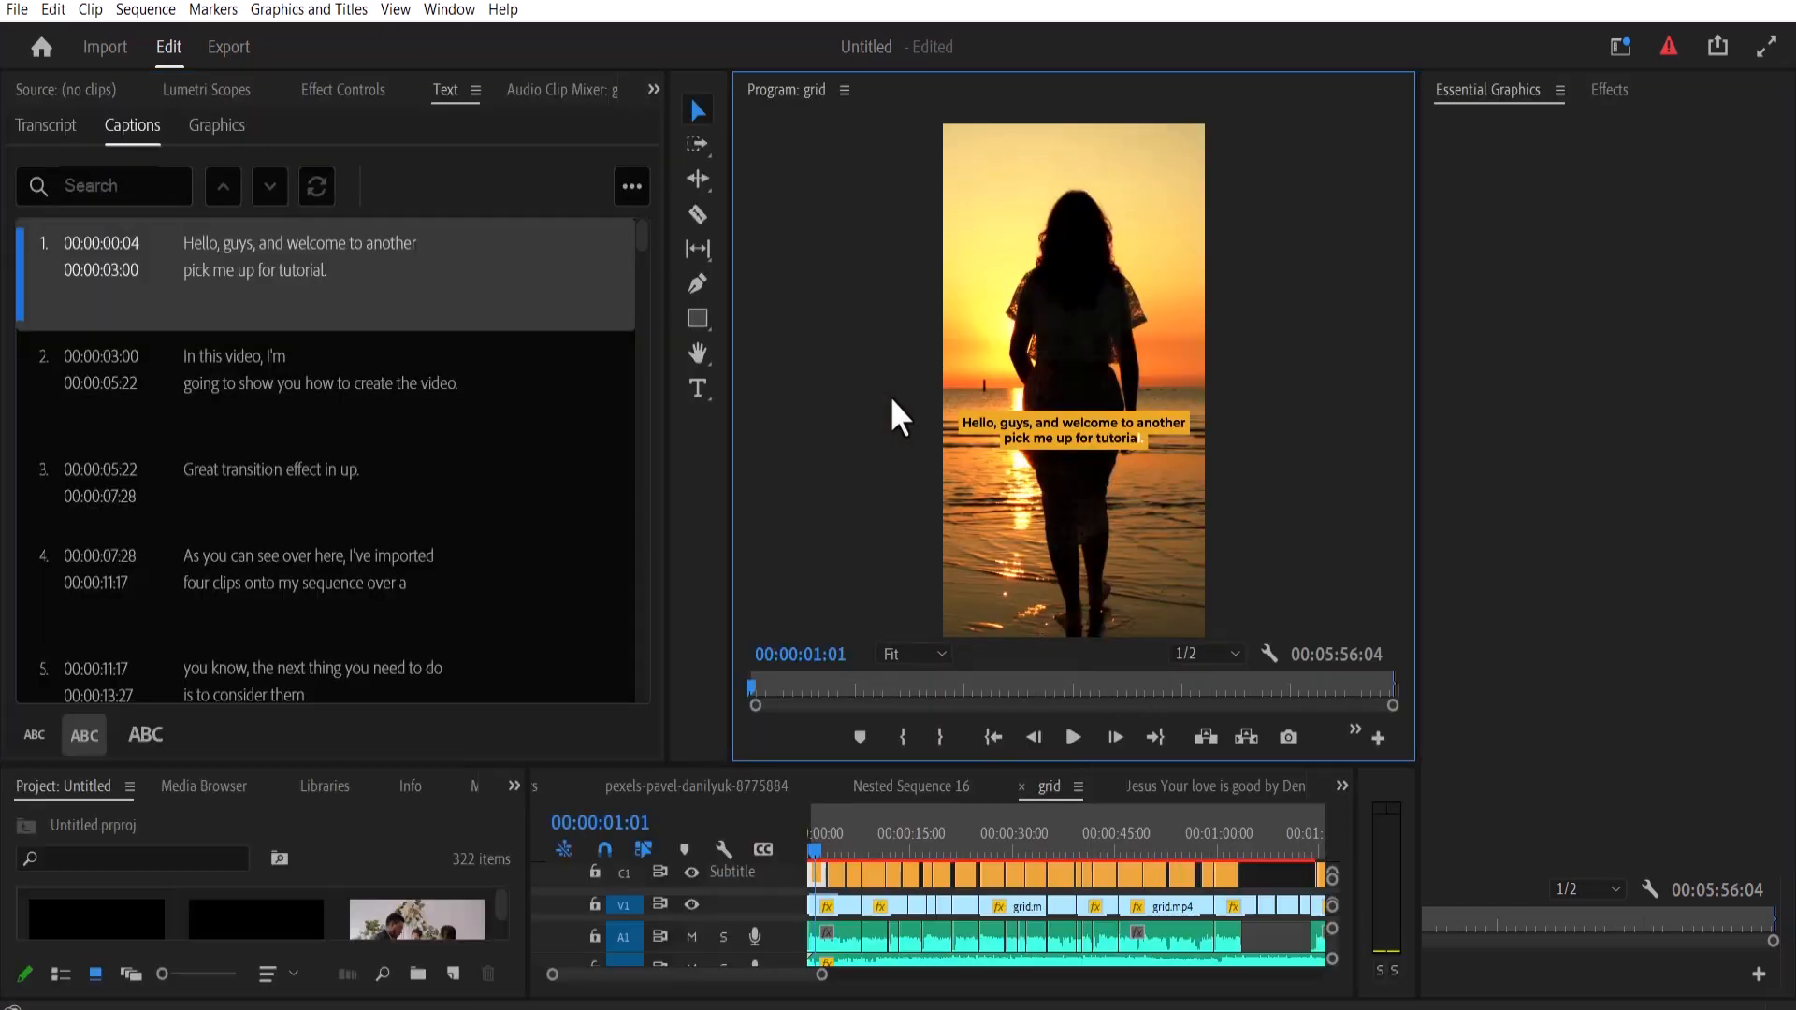
# Step: Save the caption formatting as a new track text style named "ivisualpro yellow & black"
pyautogui.click(1497, 212)
pyautogui.click(1499, 234)
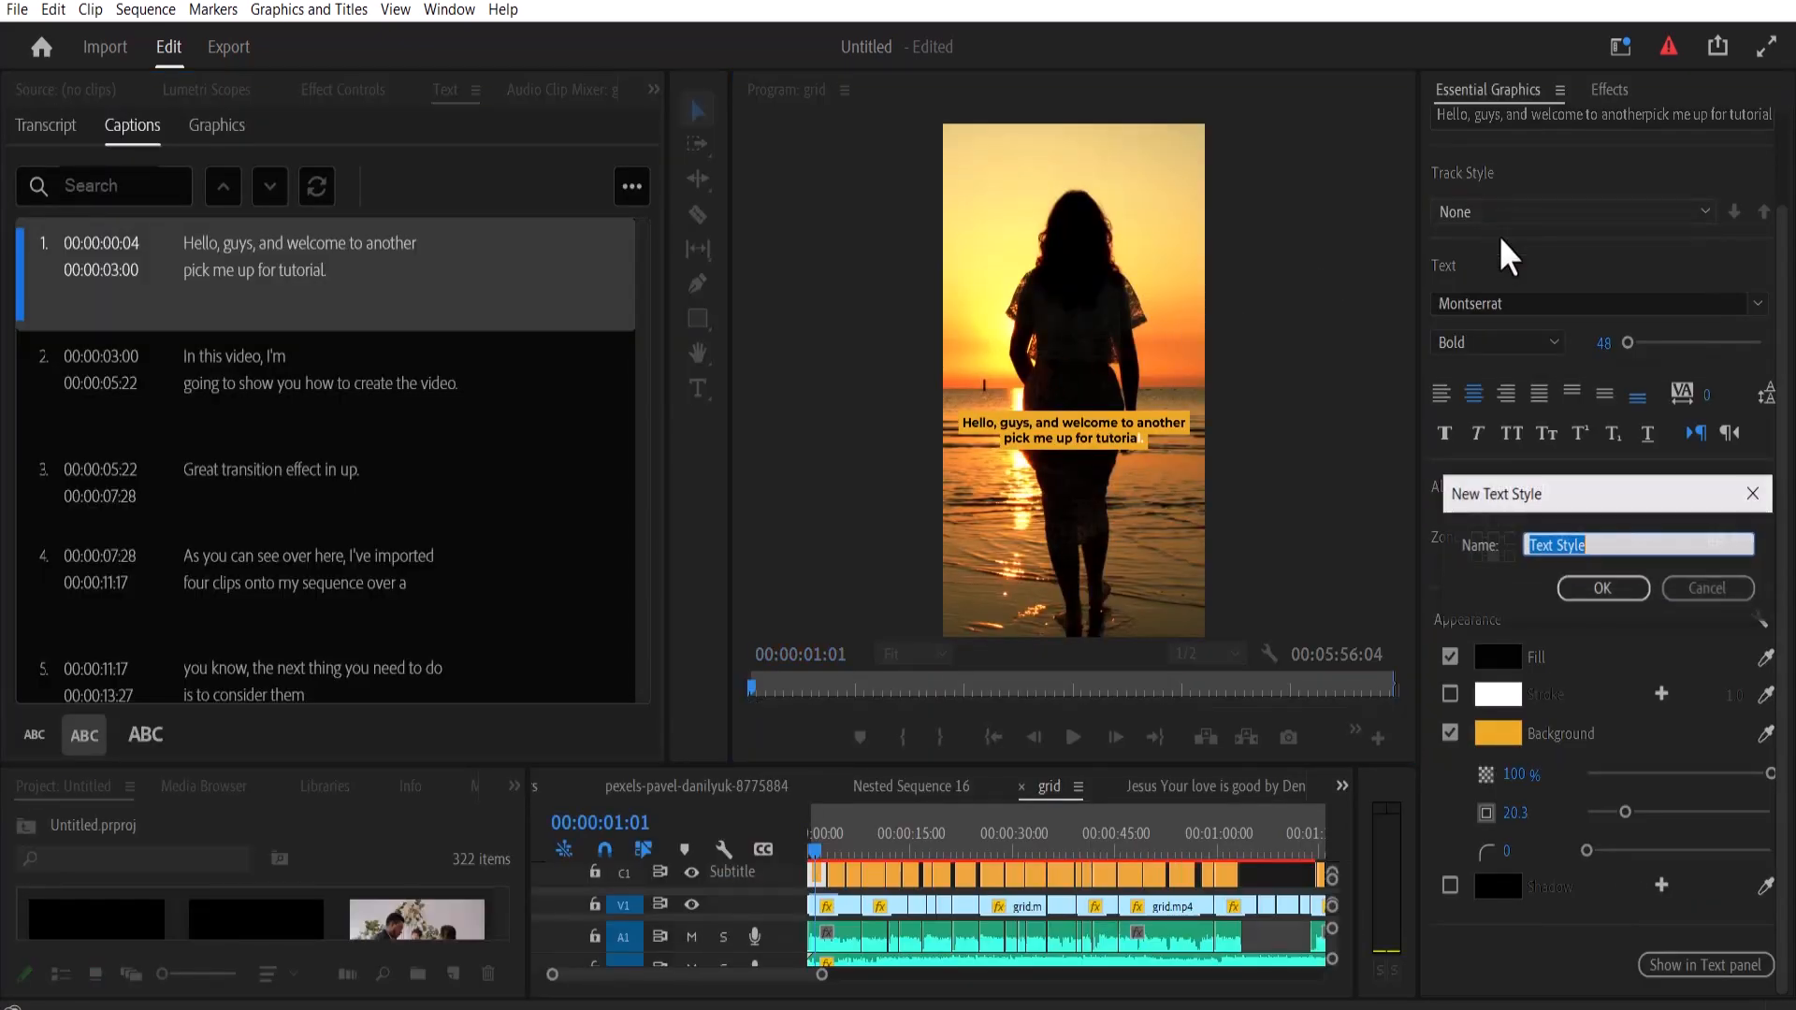
pyautogui.write('ivisual')
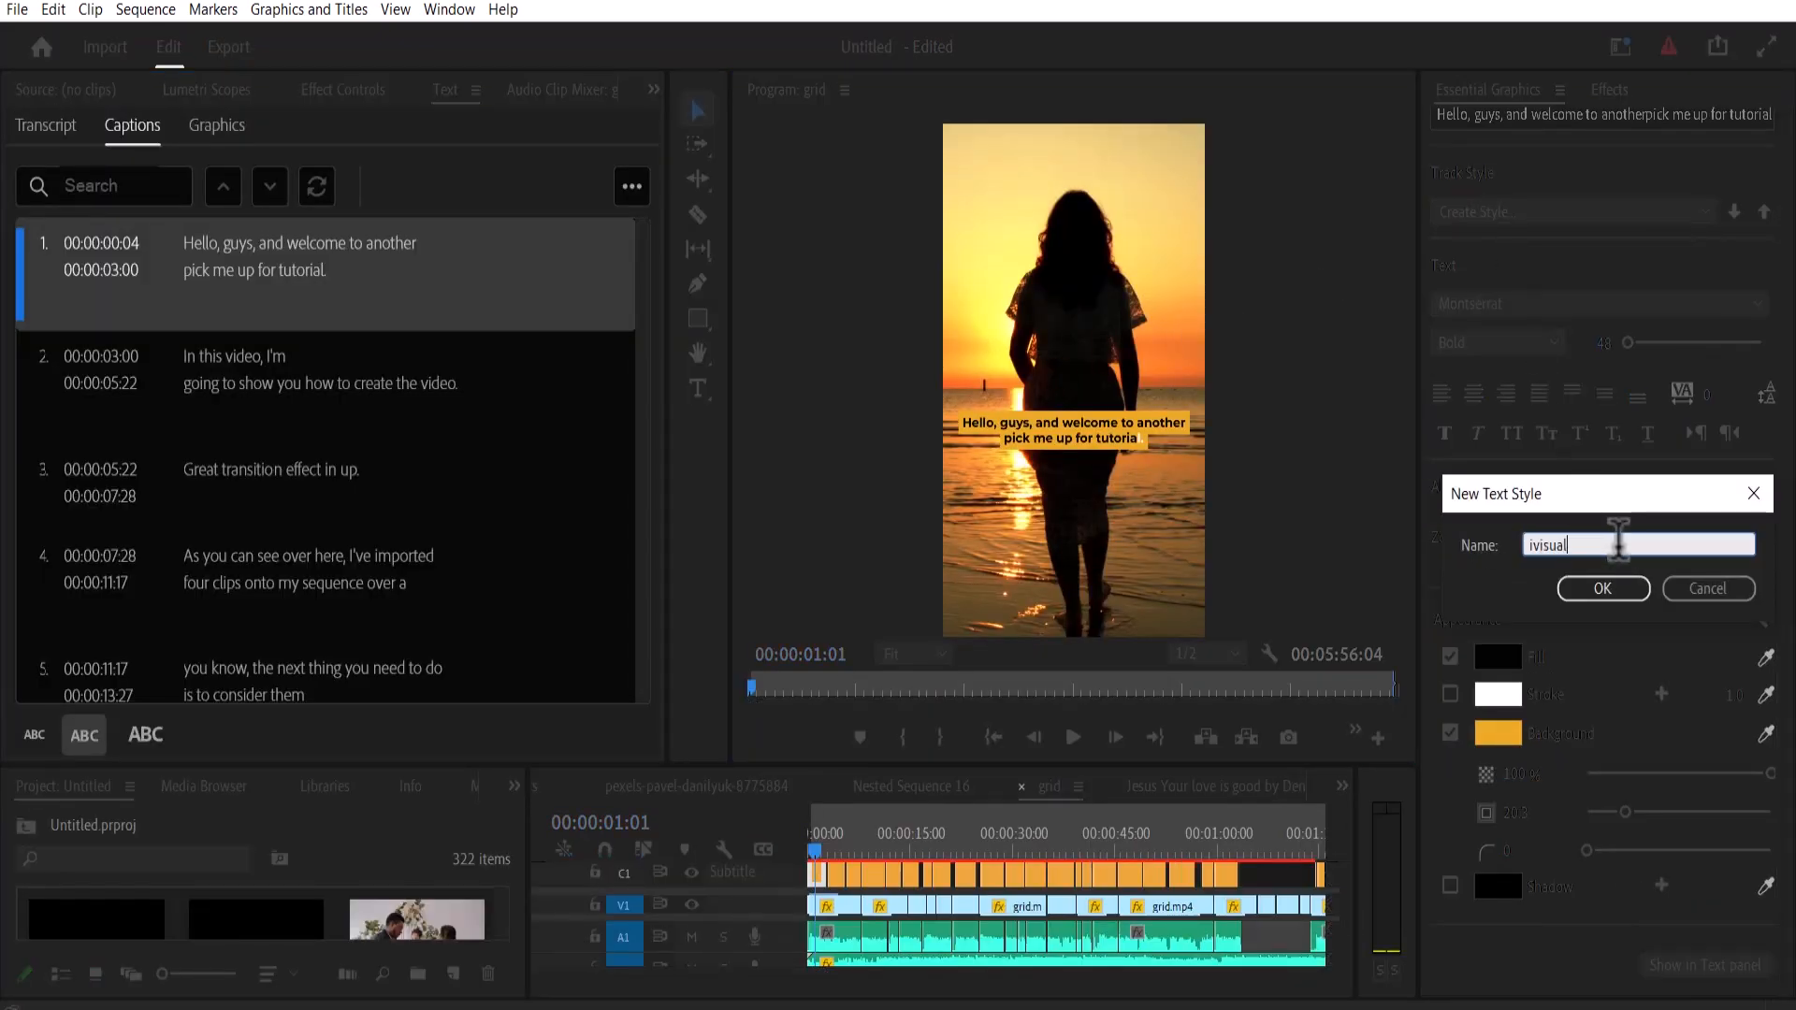
pyautogui.write('pro yellow & black')
pyautogui.click(1618, 593)
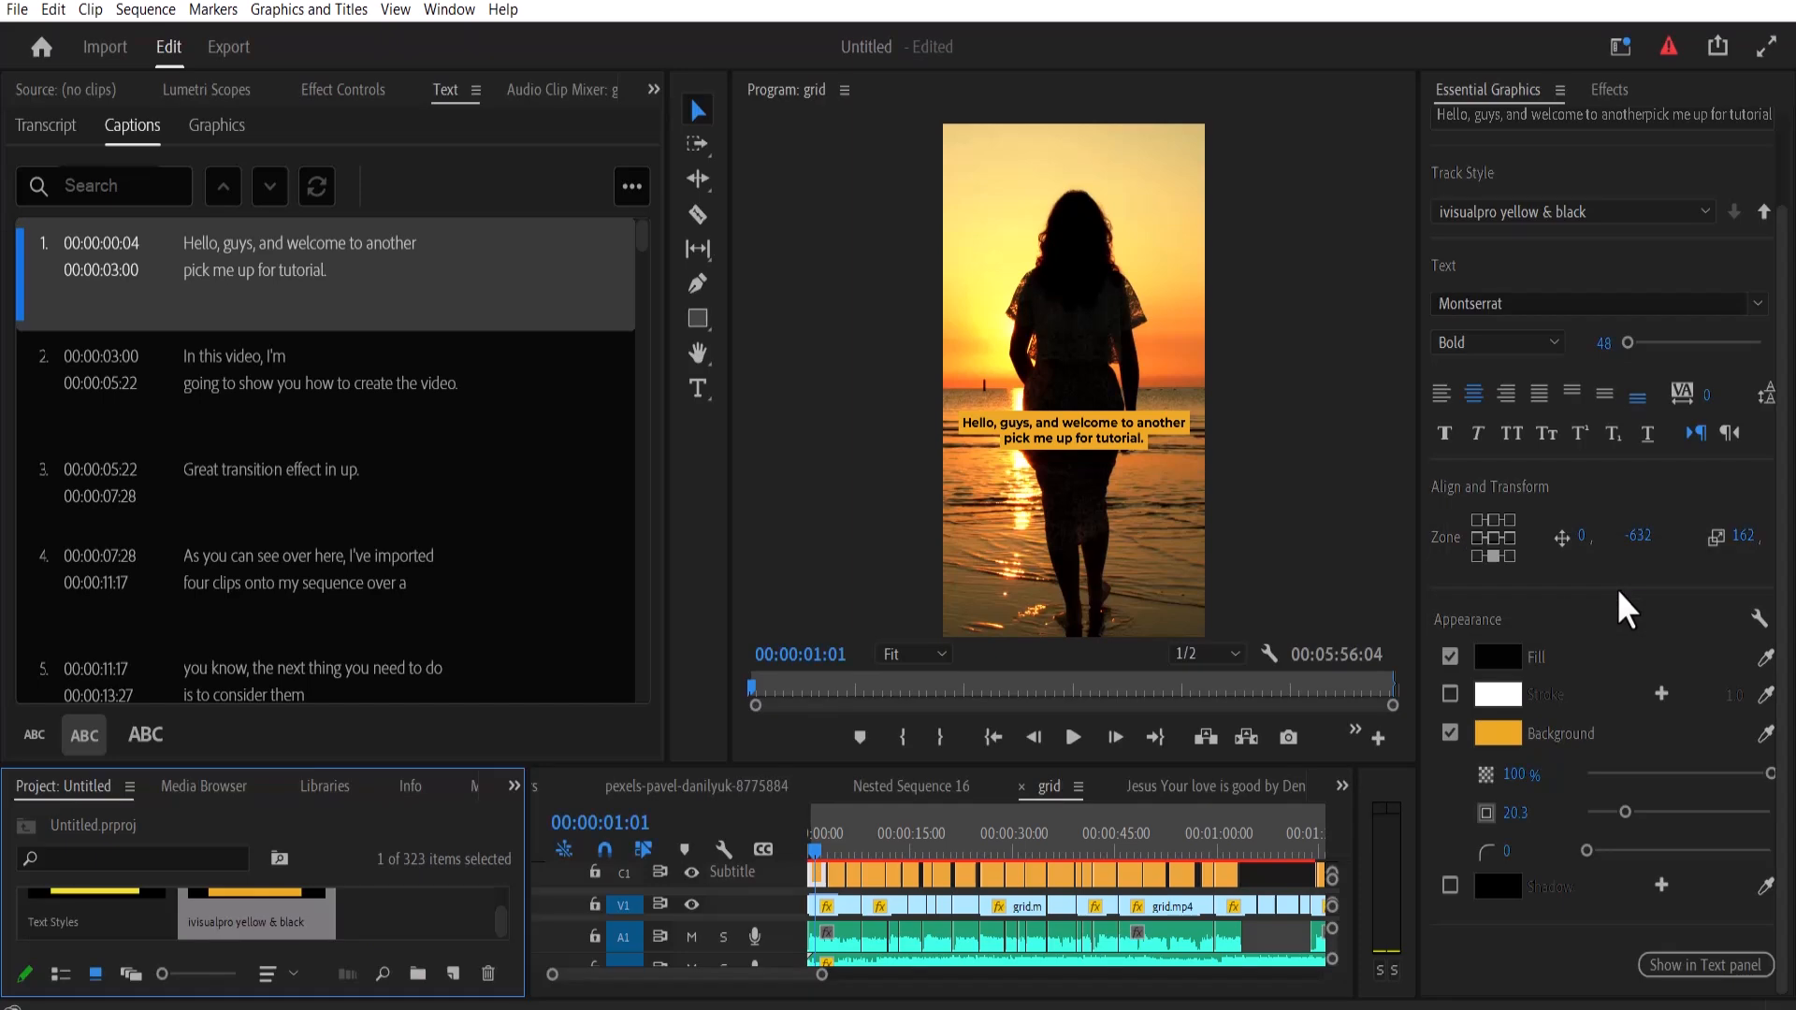
# Step: Check the styled captions at several points along the sequence, finishing at 00:00:59:19
pyautogui.click(981, 831)
pyautogui.click(1014, 834)
pyautogui.click(1083, 837)
pyautogui.click(1136, 839)
pyautogui.click(1226, 839)
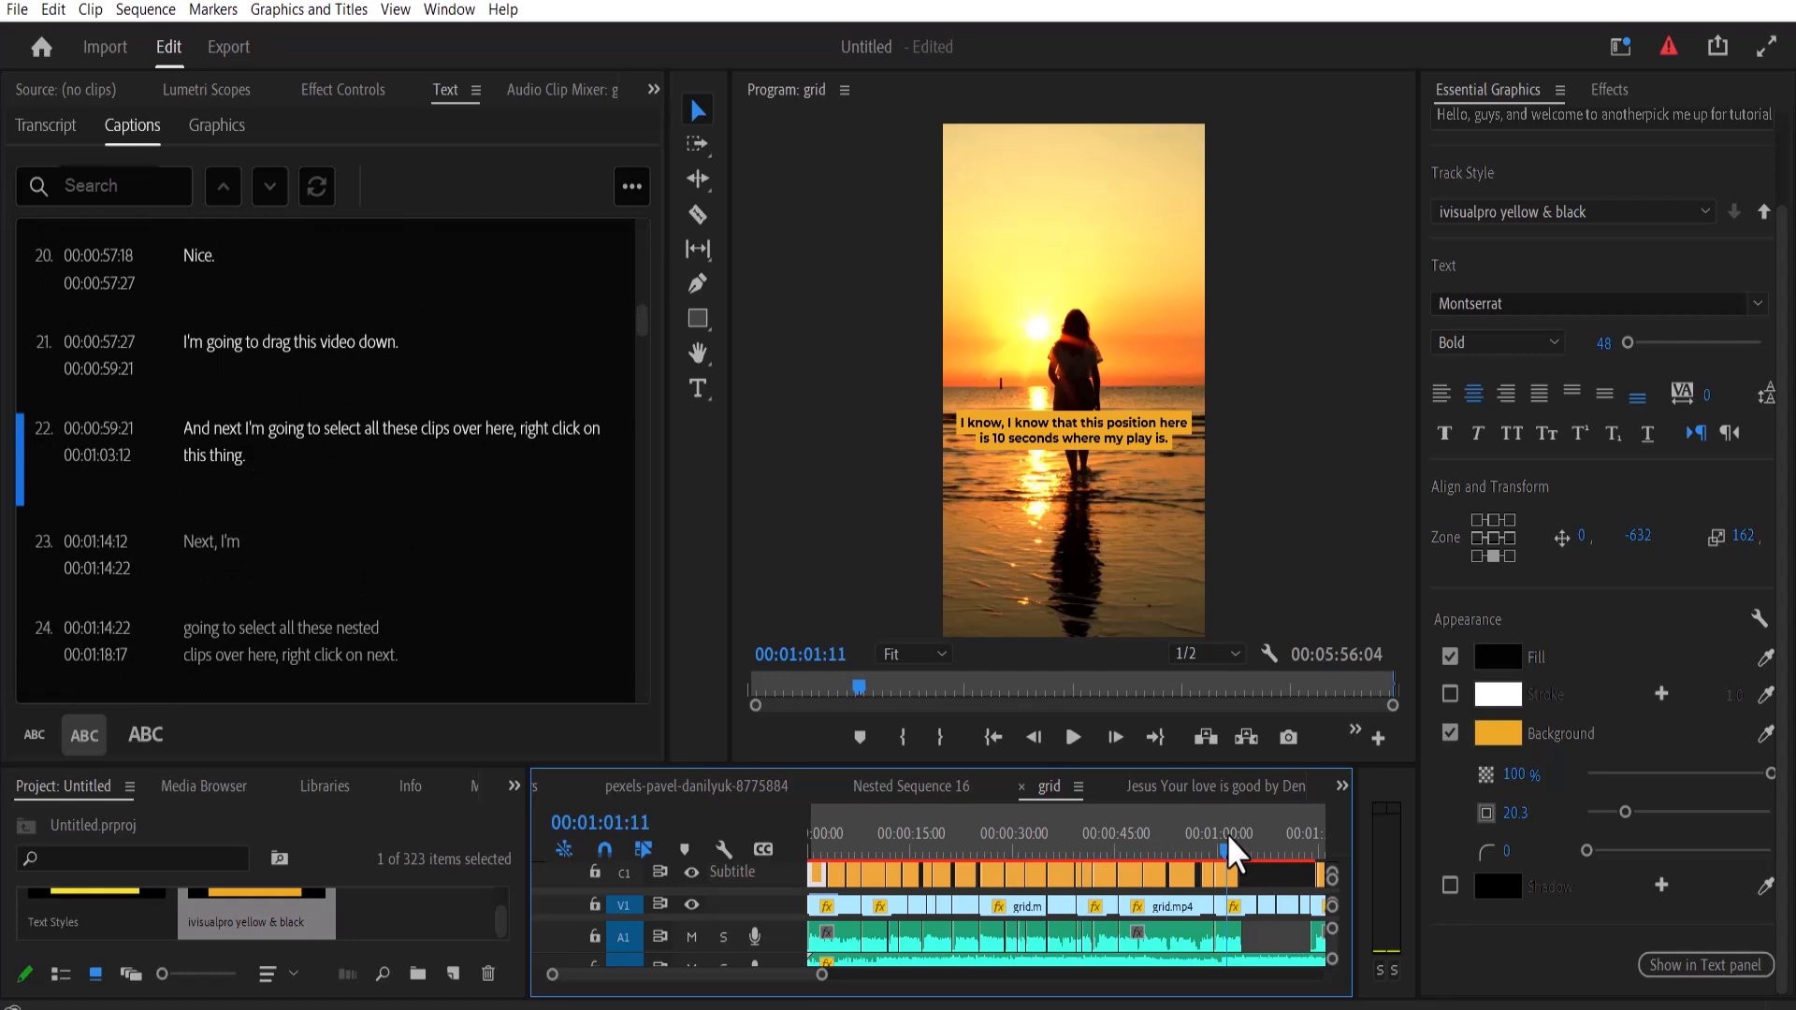
pyautogui.click(1216, 814)
# Step: Select the caption "I'm going to drag this video down." and open its text for editing in the preview and the captions list
pyautogui.press('=')
pyautogui.press('=')
pyautogui.press('=')
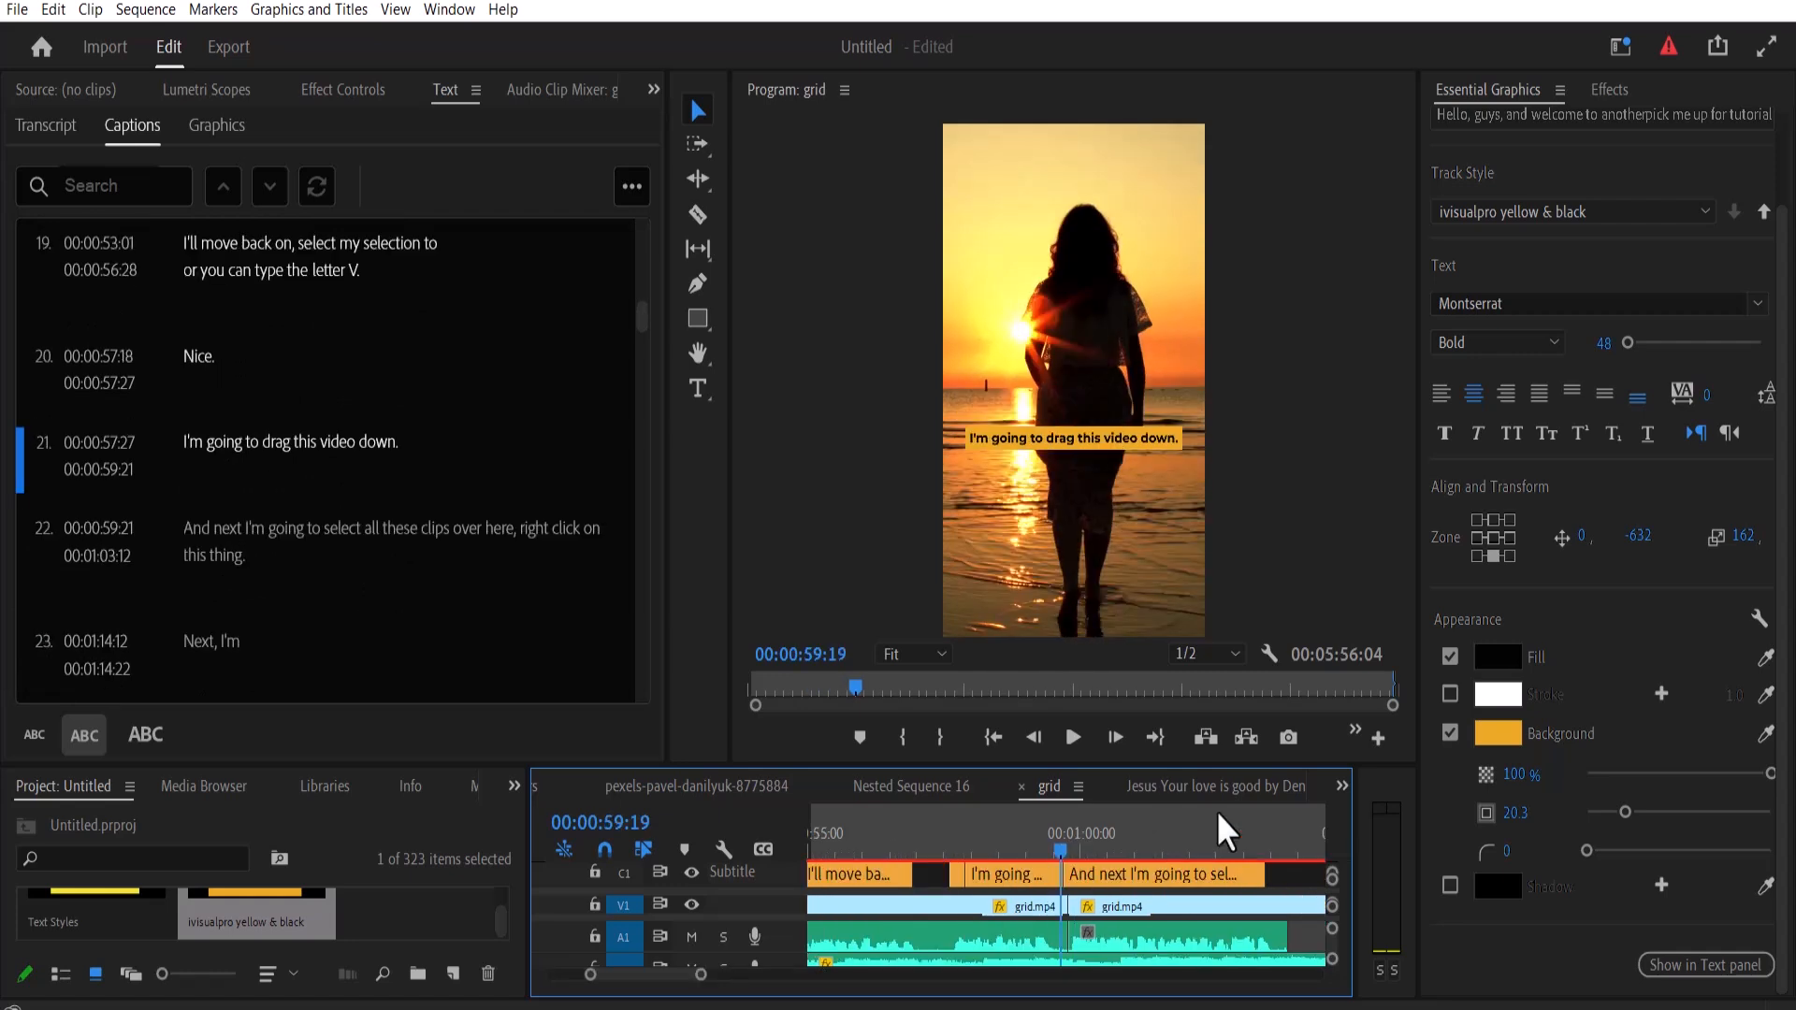
pyautogui.click(1048, 887)
pyautogui.doubleClick(1074, 442)
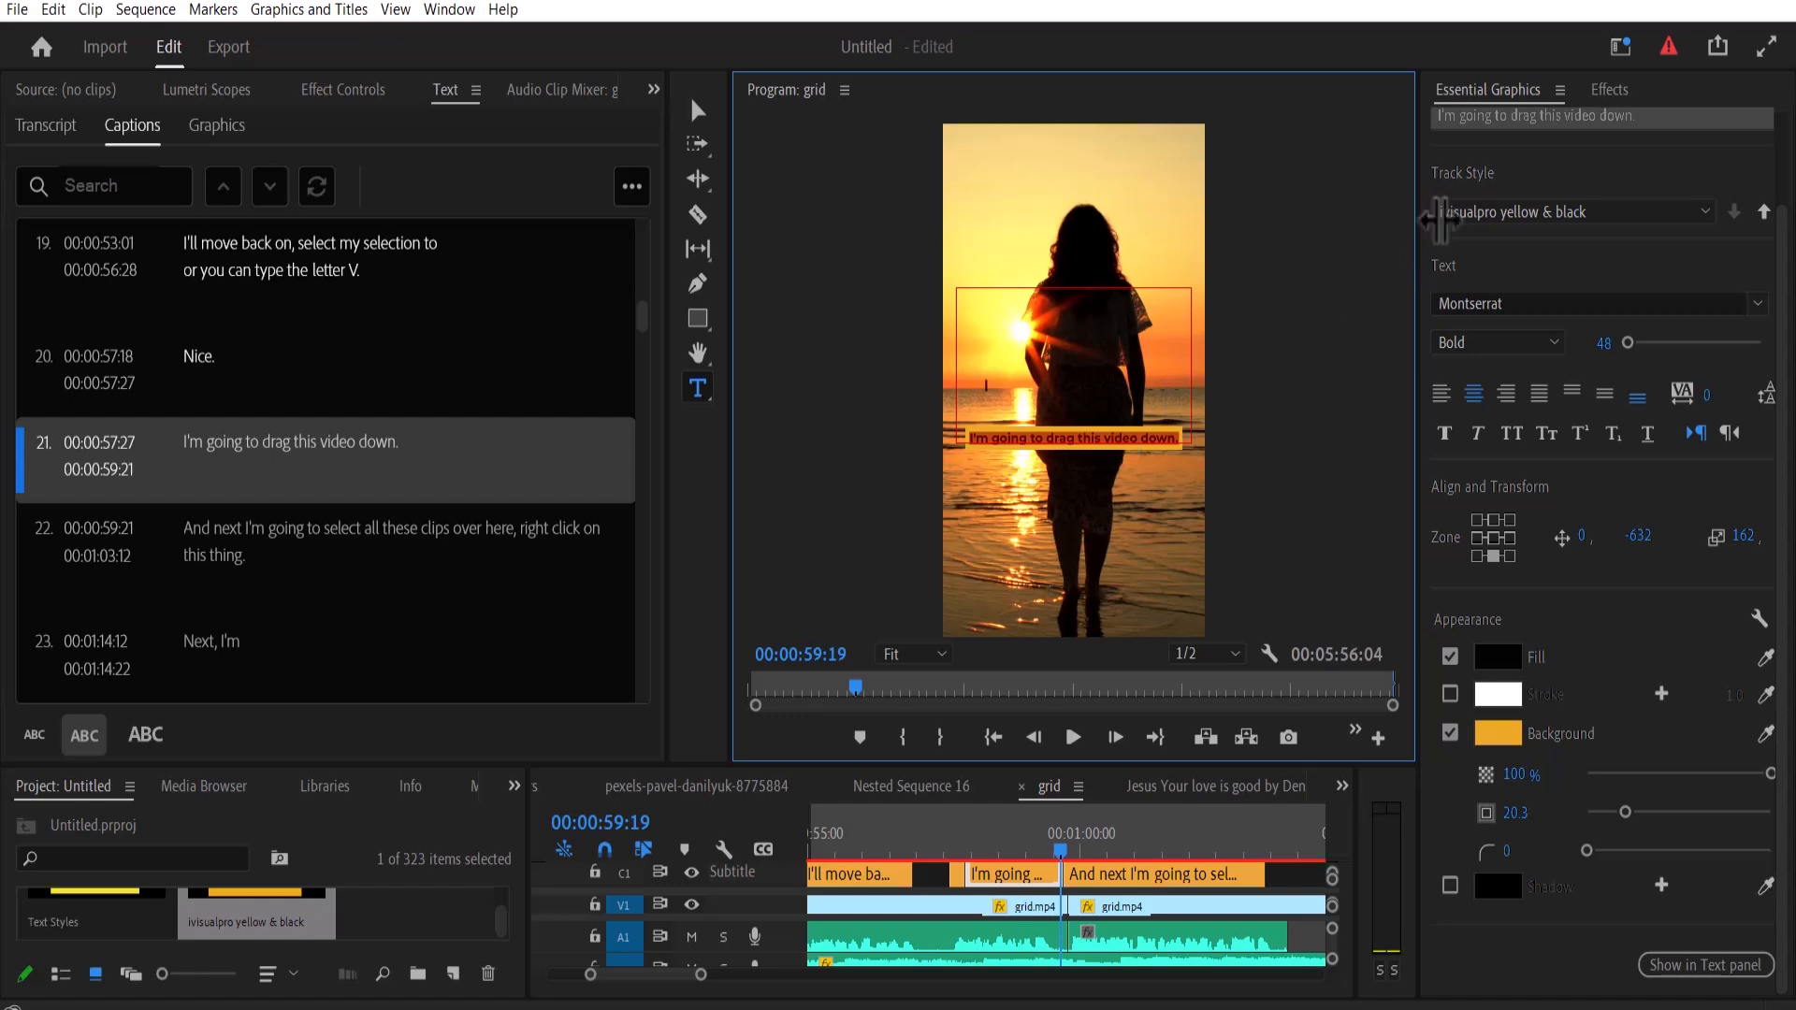
pyautogui.moveTo(1783, 308); pyautogui.dragTo(1789, 225)
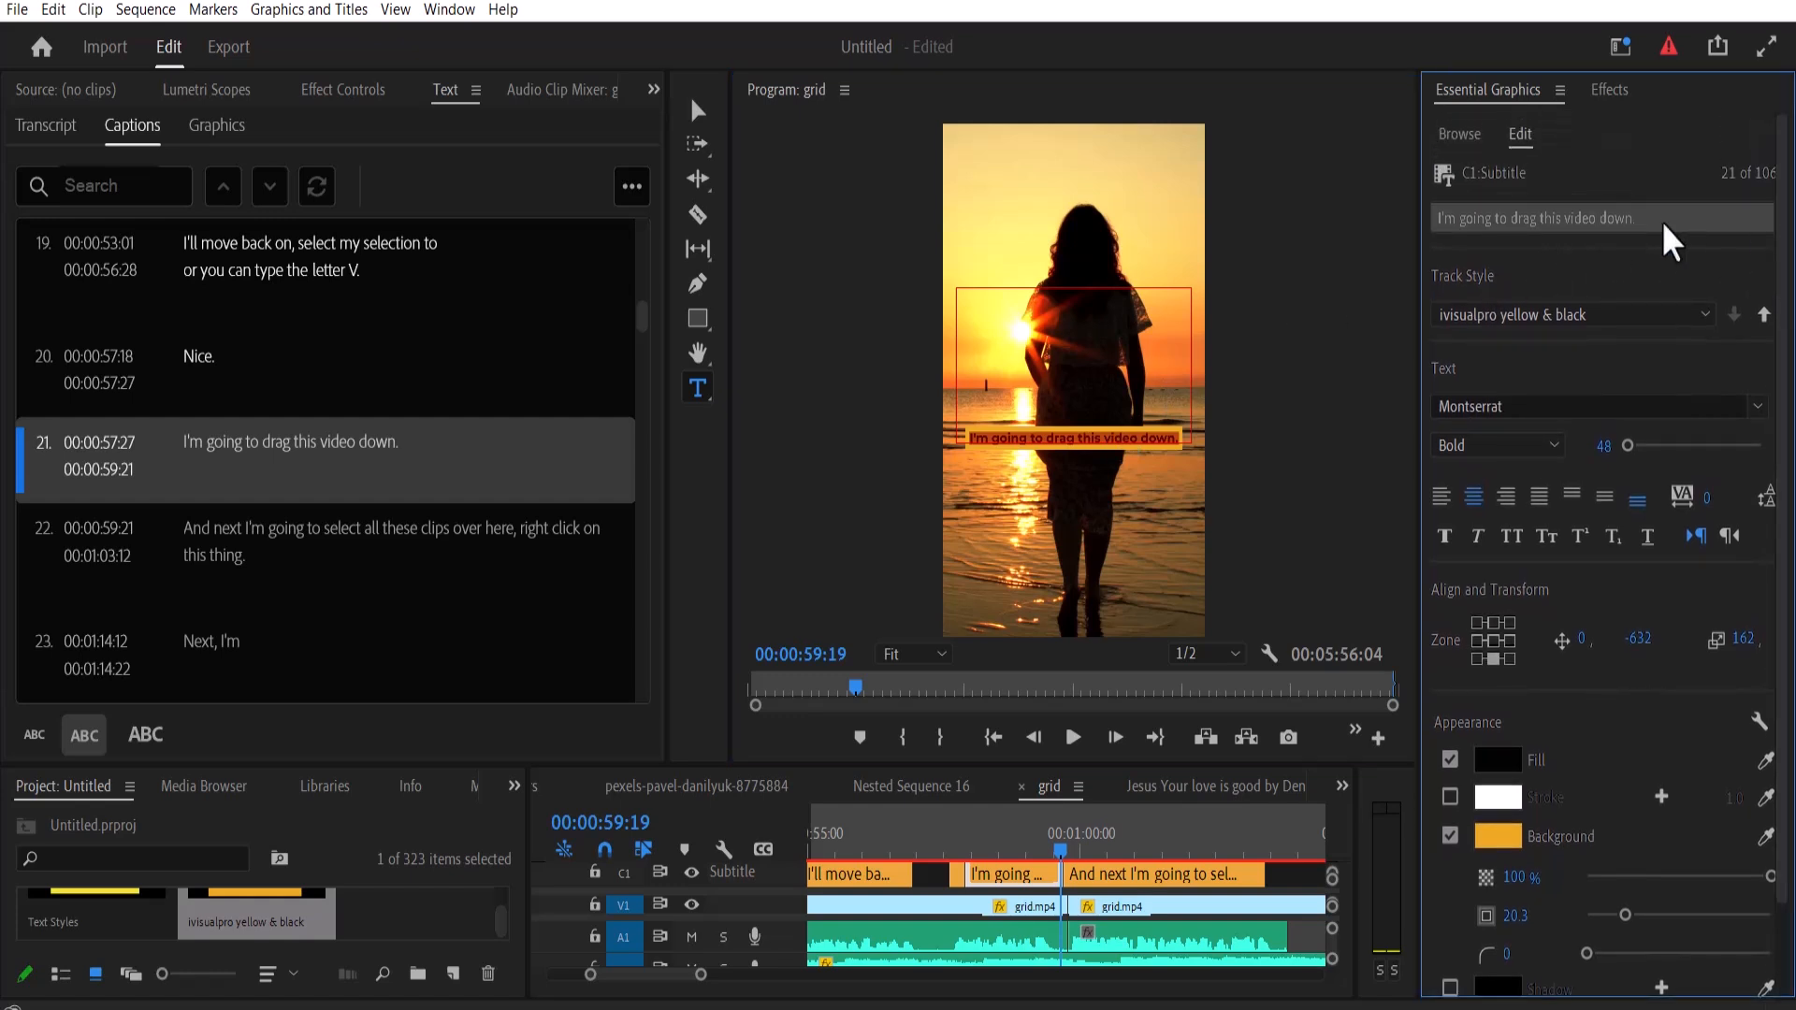
pyautogui.click(297, 434)
pyautogui.click(287, 433)
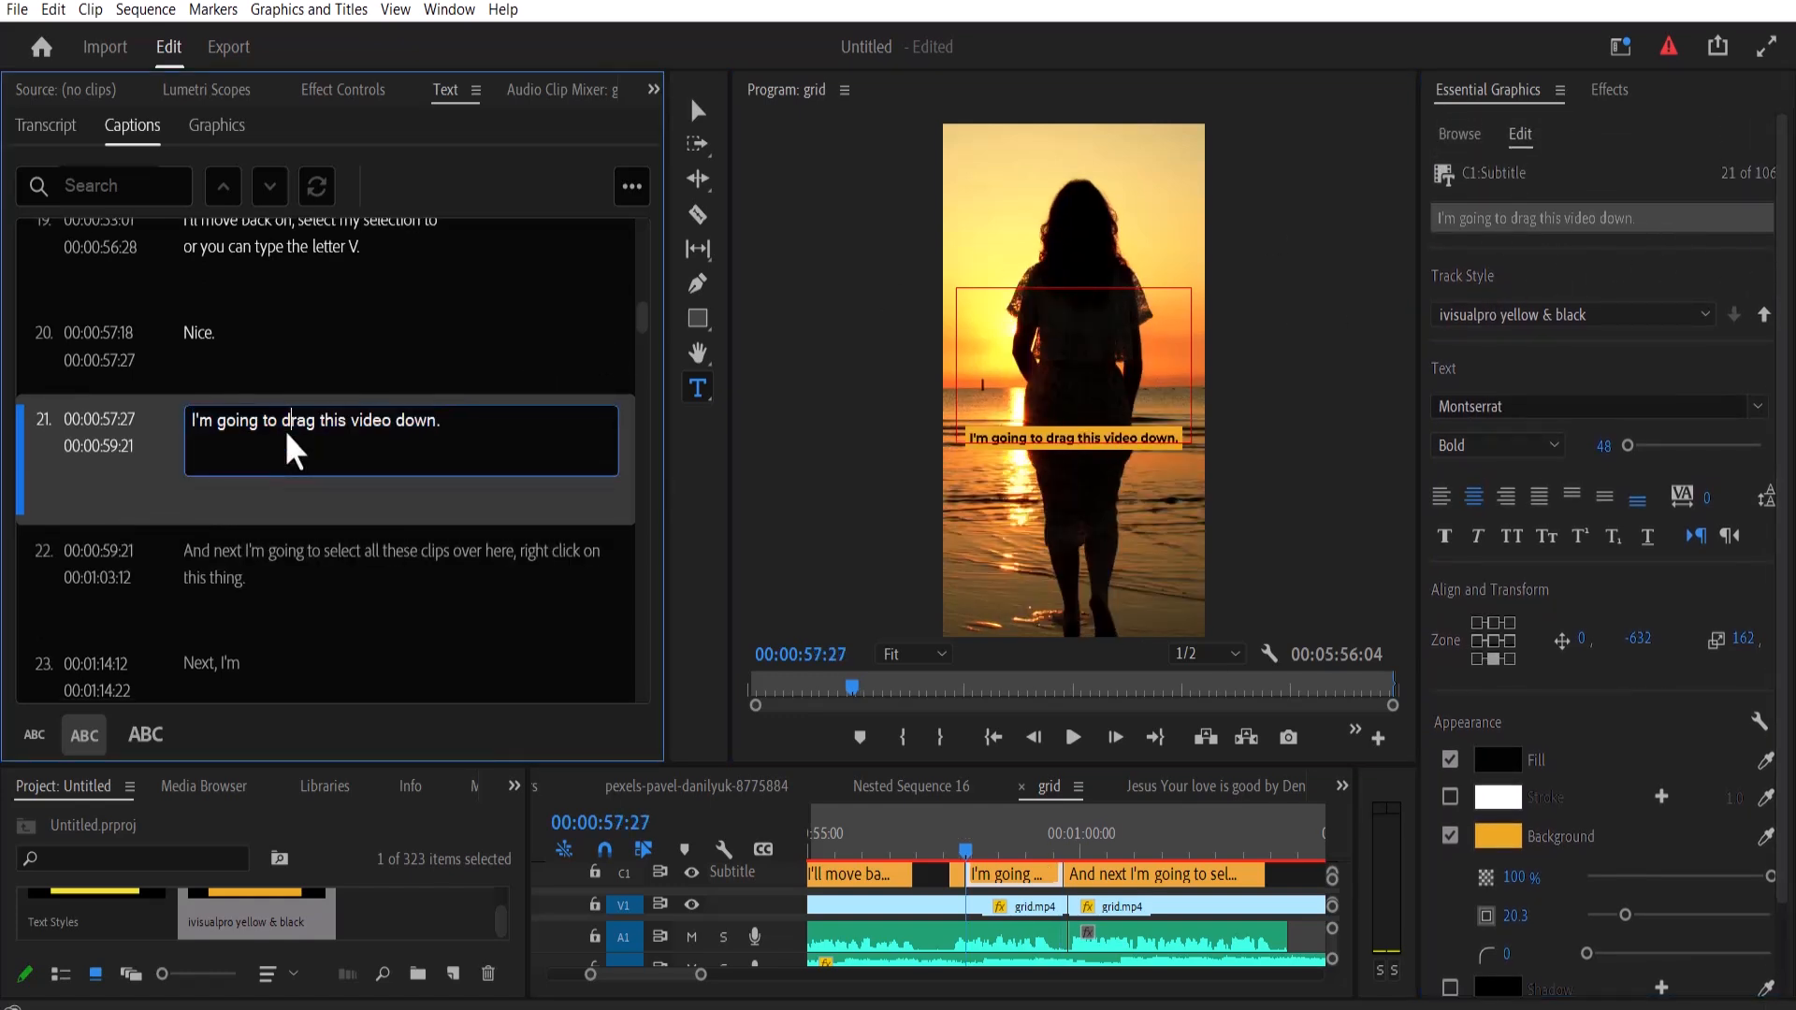
# Step: Enlarge the project area and view the Export Text Styles option for "ivisualpro yellow & black" without exporting
pyautogui.moveTo(455, 767); pyautogui.dragTo(458, 658)
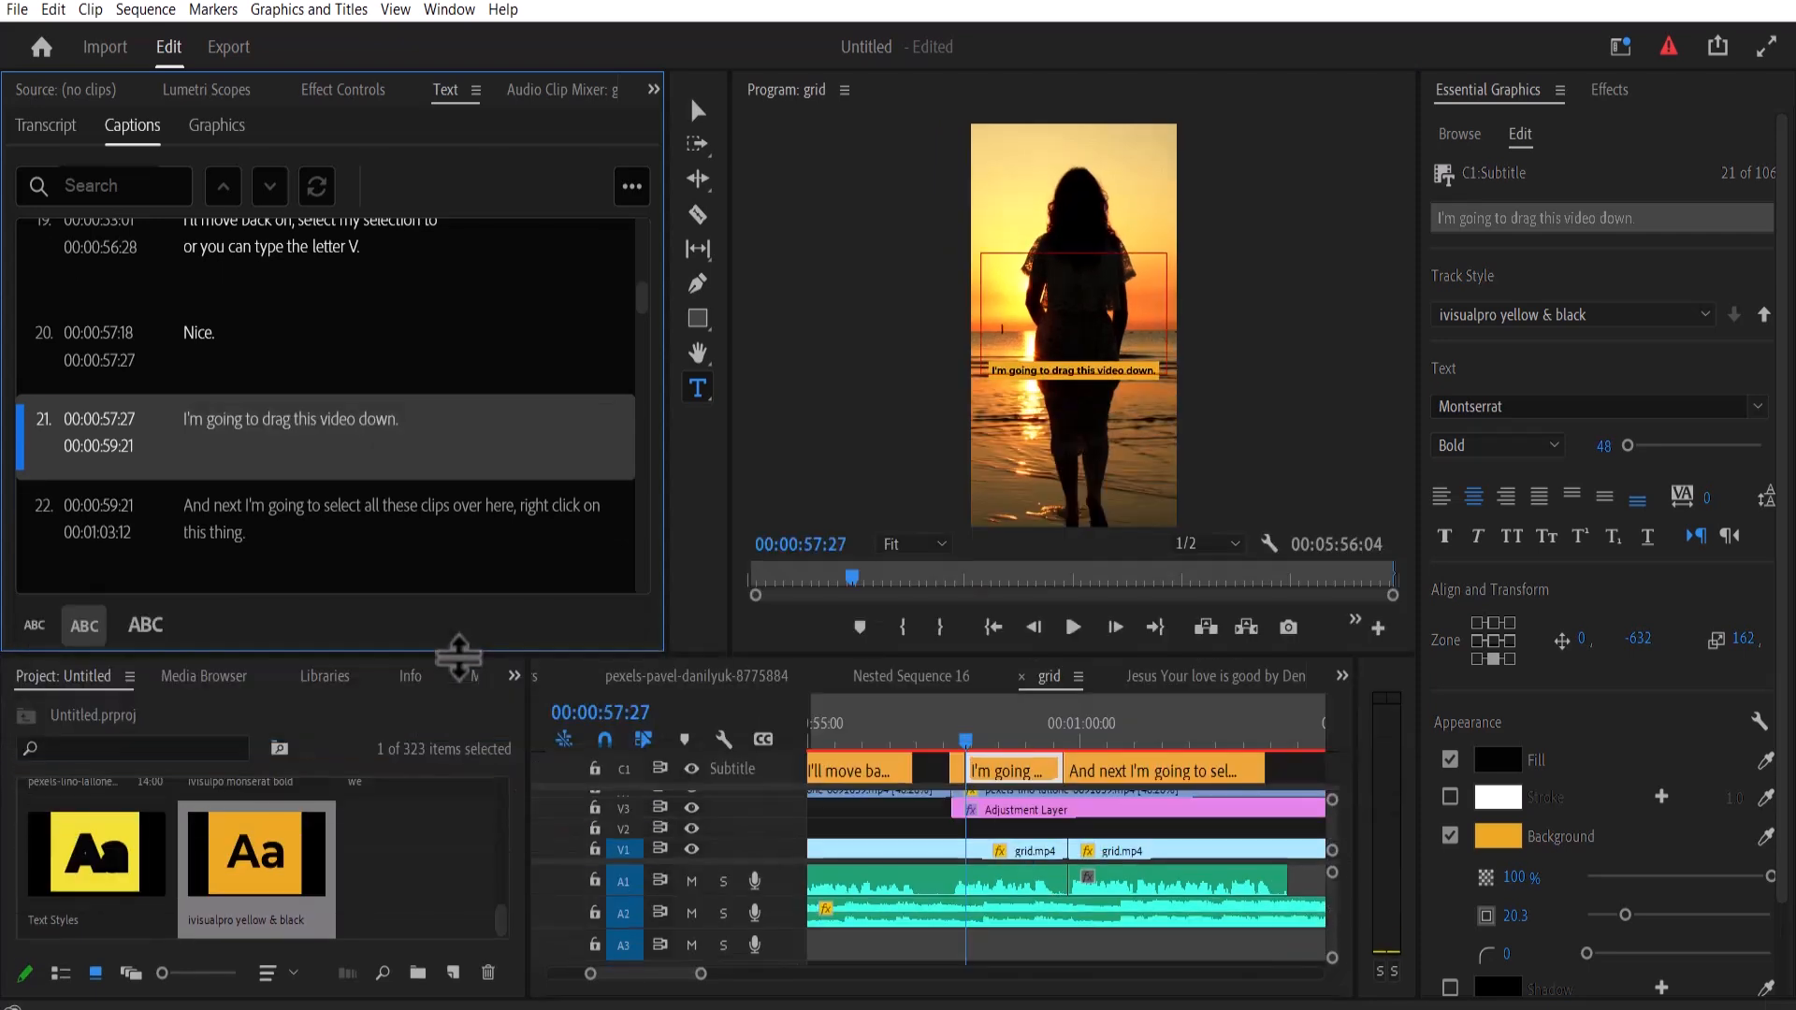
pyautogui.rightClick(273, 844)
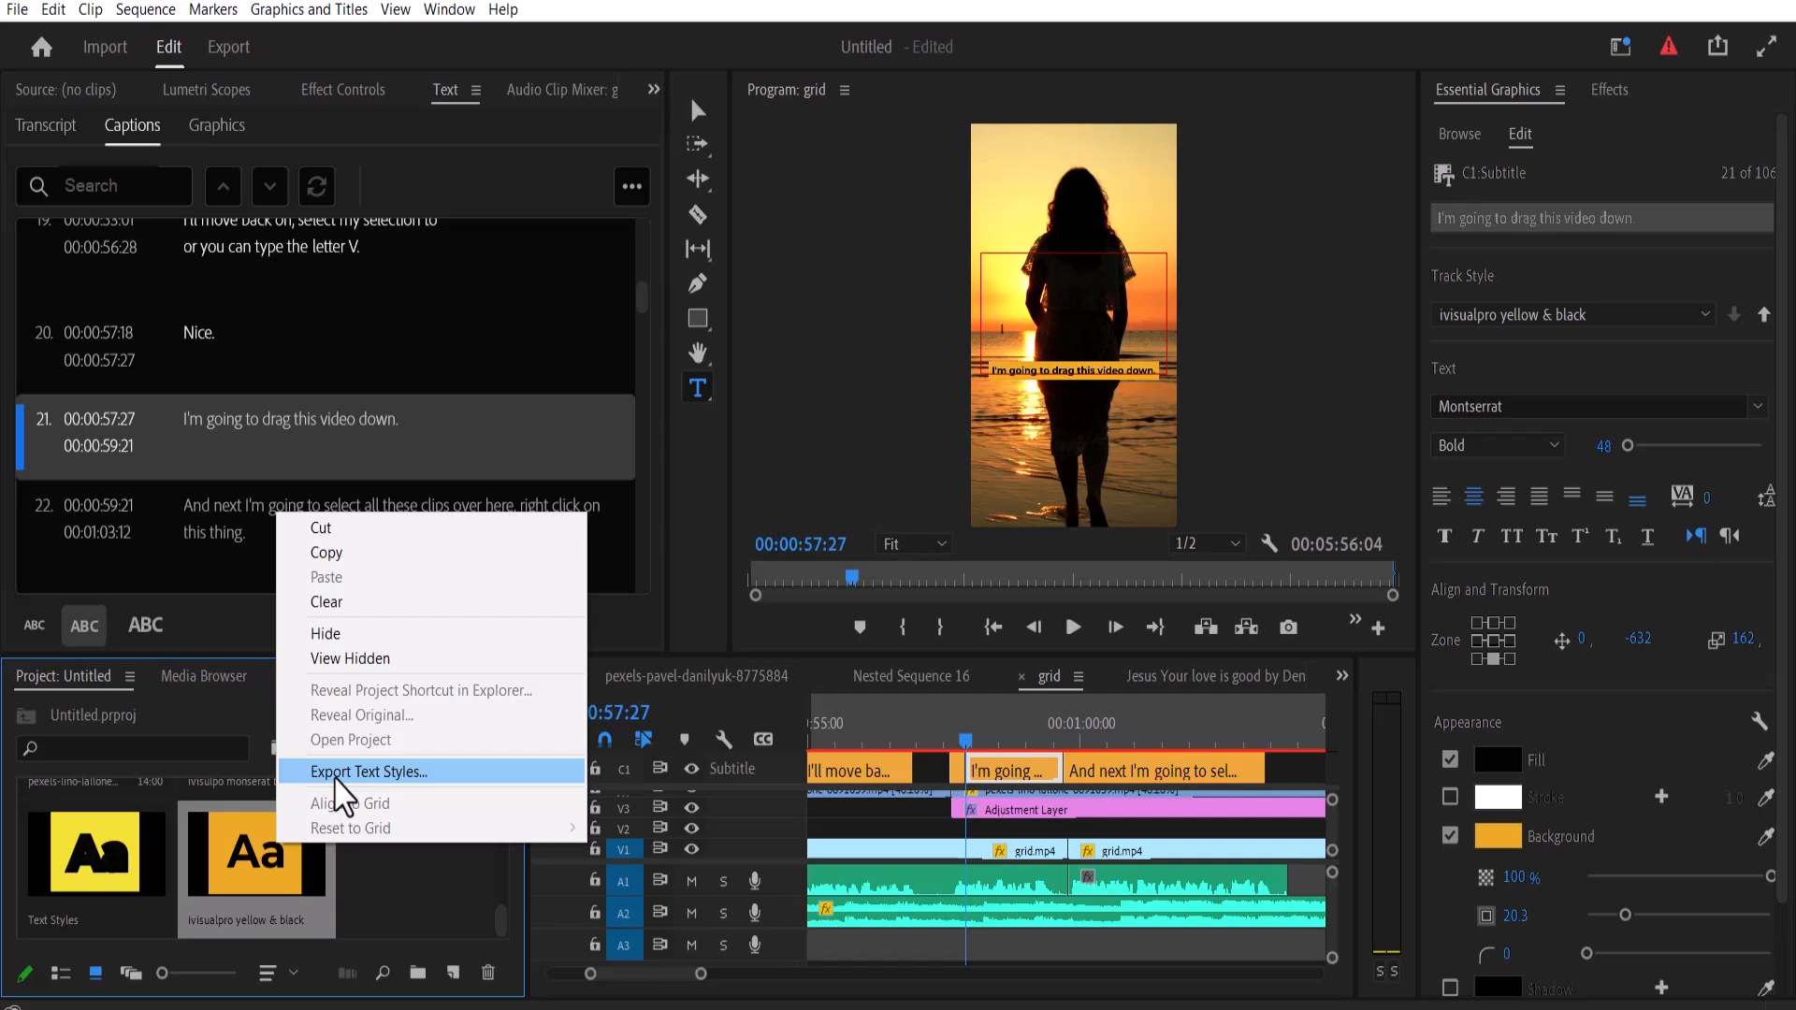
pyautogui.click(372, 857)
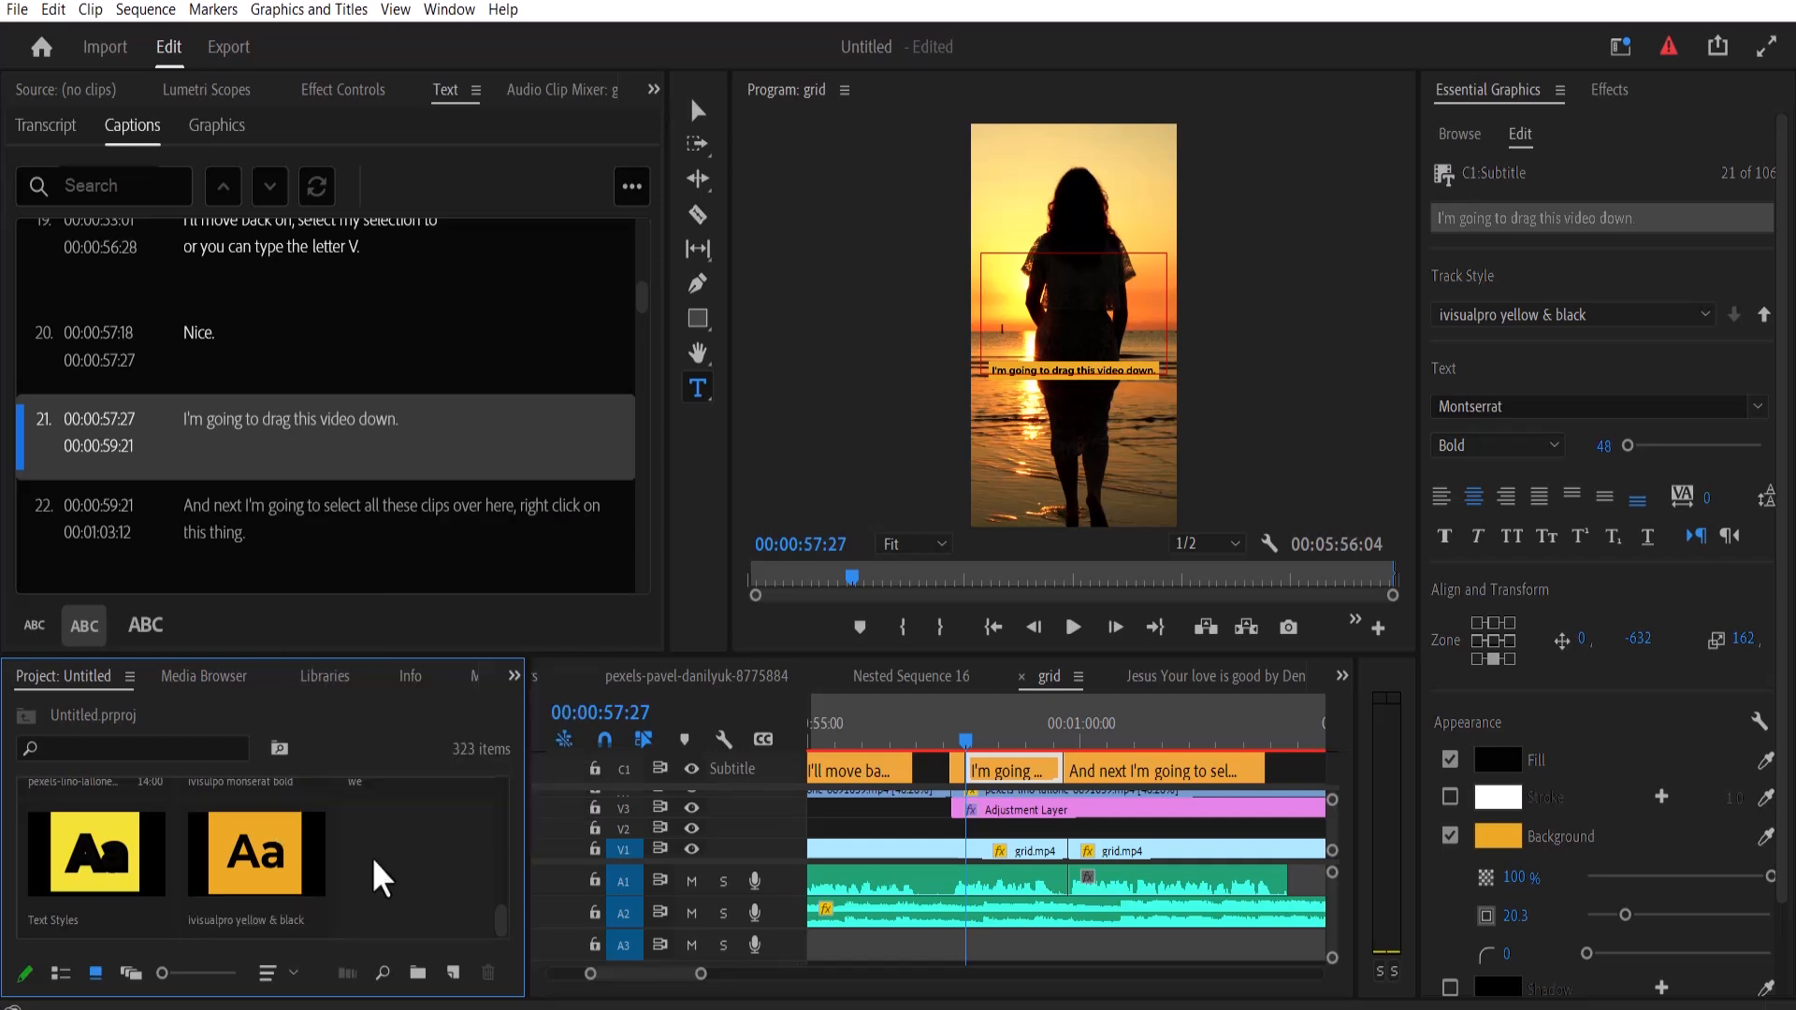